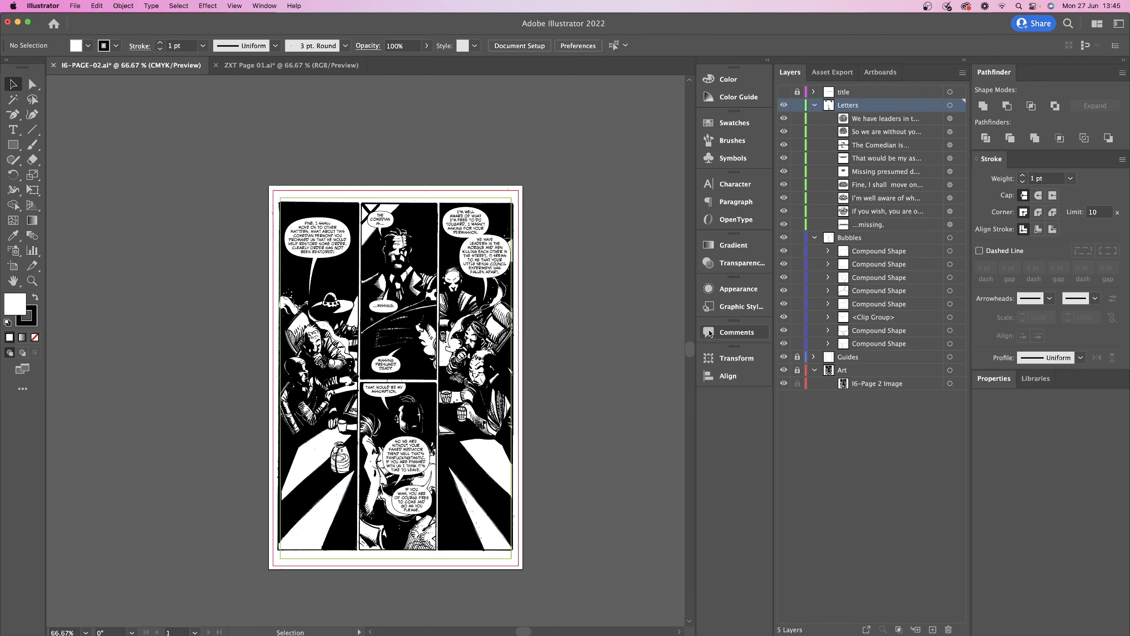
{"action": "scroll", "coordinate": [398, 350], "scroll_direction": "down", "scroll_amount": 1}
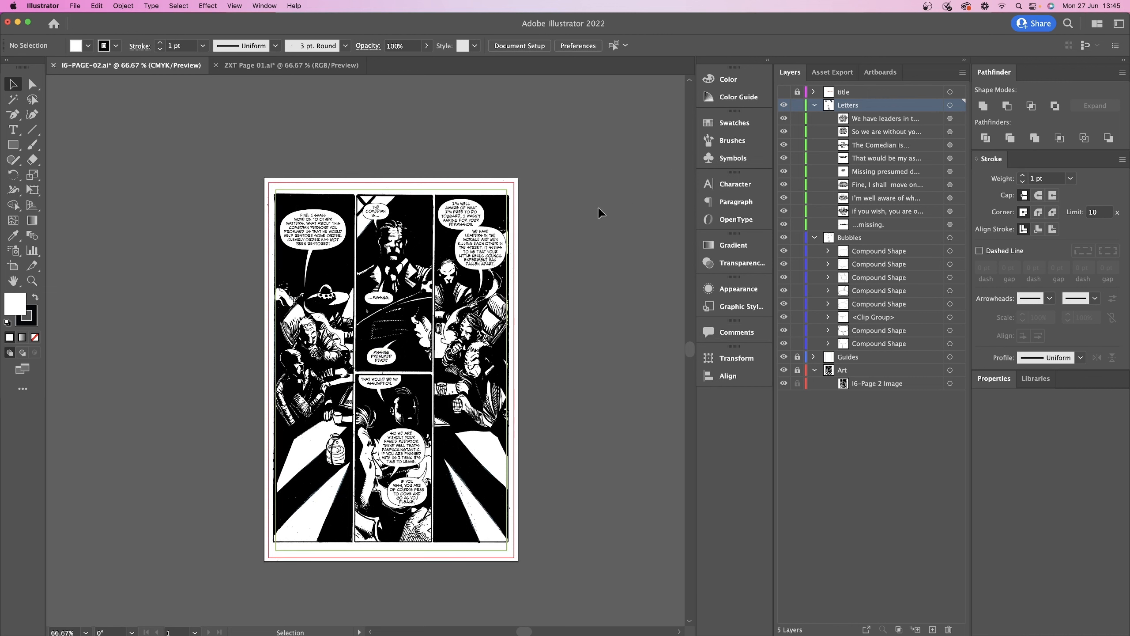
{"action": "left_click", "coordinate": [477, 236]}
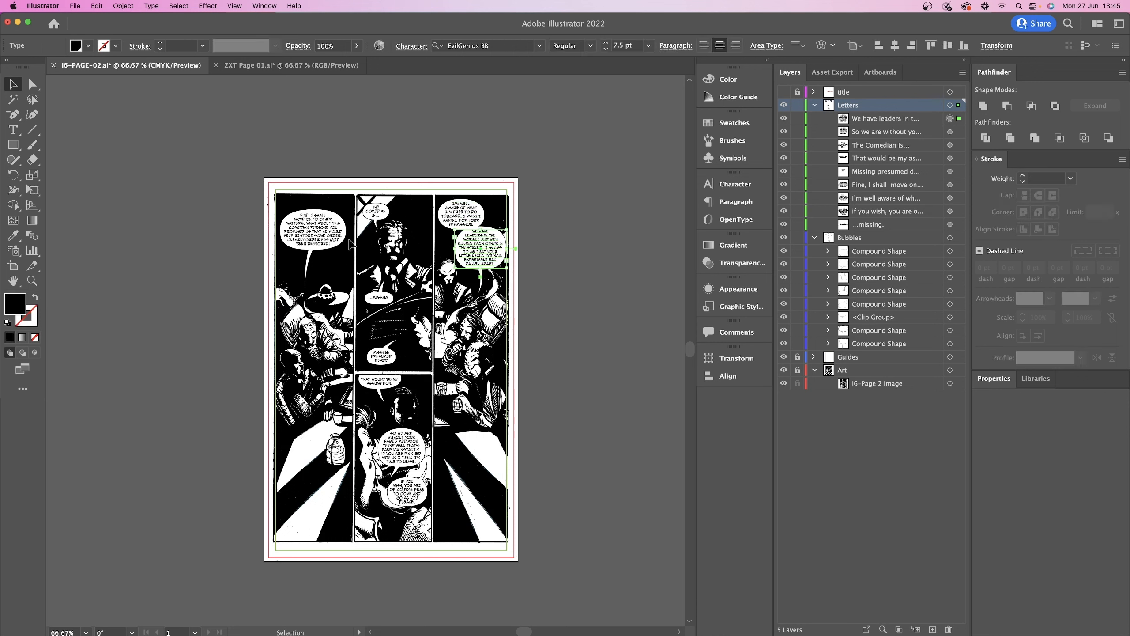
{"action": "left_click", "coordinate": [302, 242]}
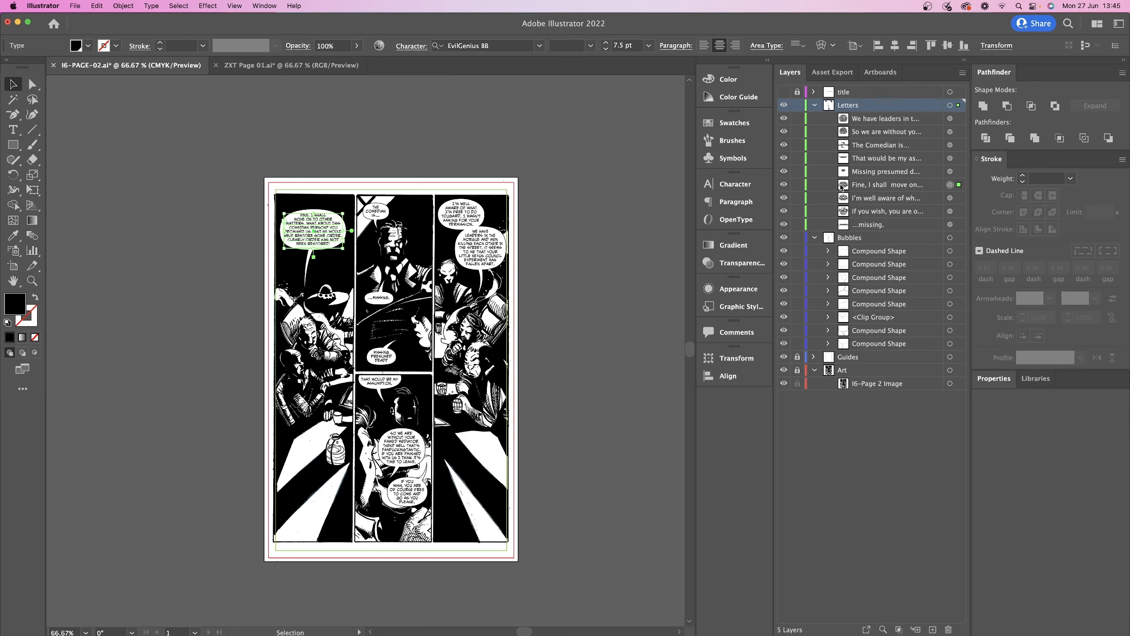
{"action": "scroll", "coordinate": [545, 222], "scroll_direction": "left", "scroll_amount": 3}
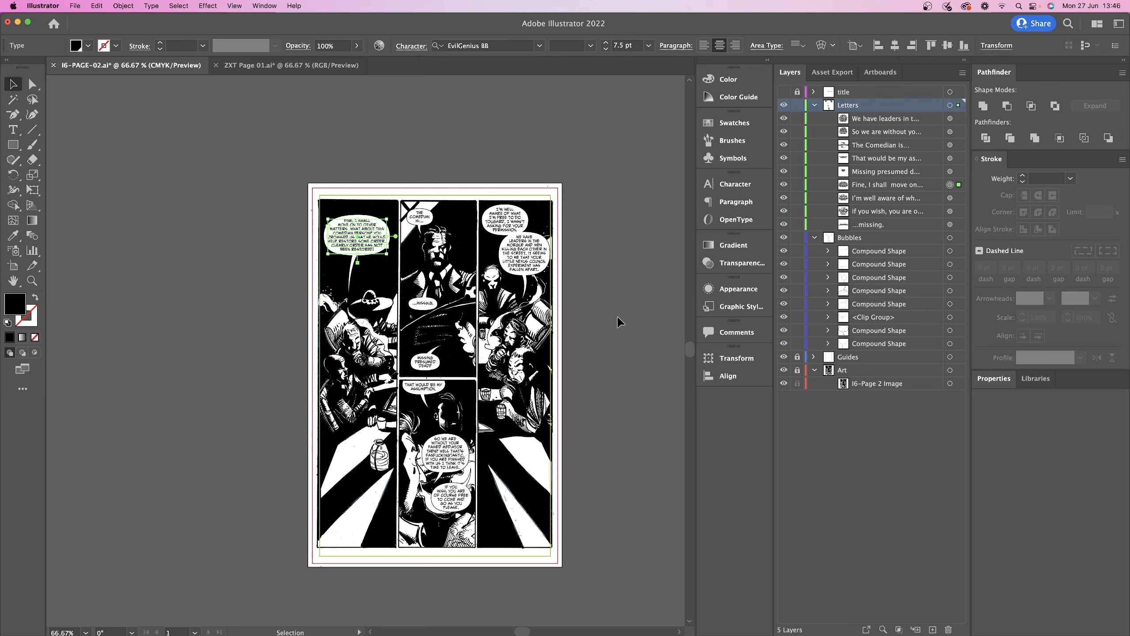
- Hide the Art and Guides layers so only the lettering and balloons show, and clear the selection
{"action": "left_click", "coordinate": [784, 371]}
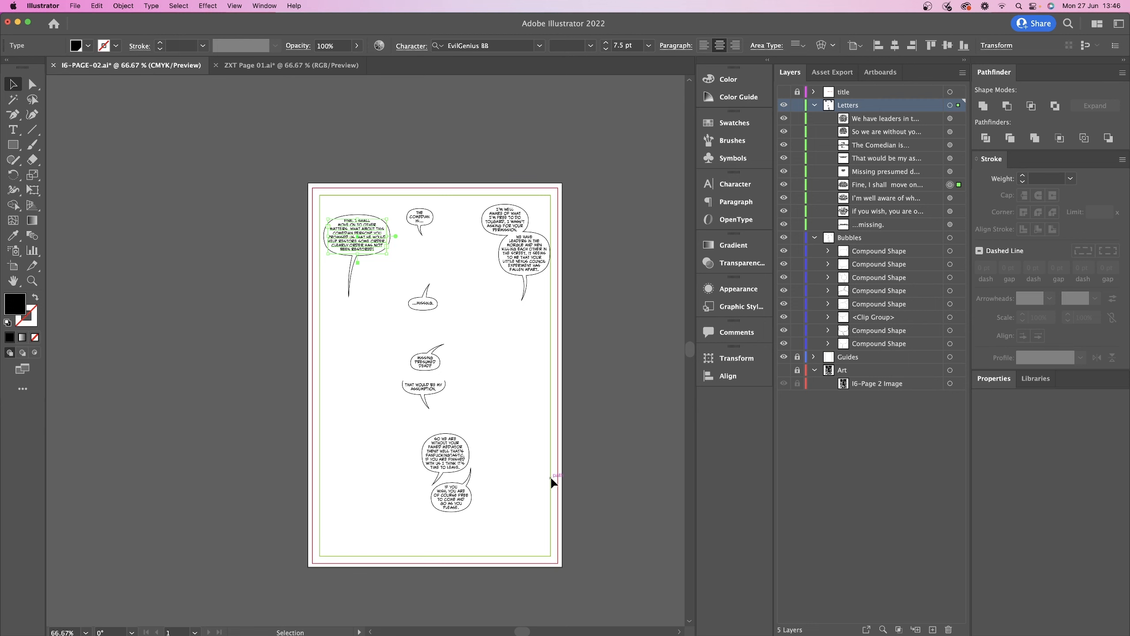
{"action": "left_click", "coordinate": [784, 357]}
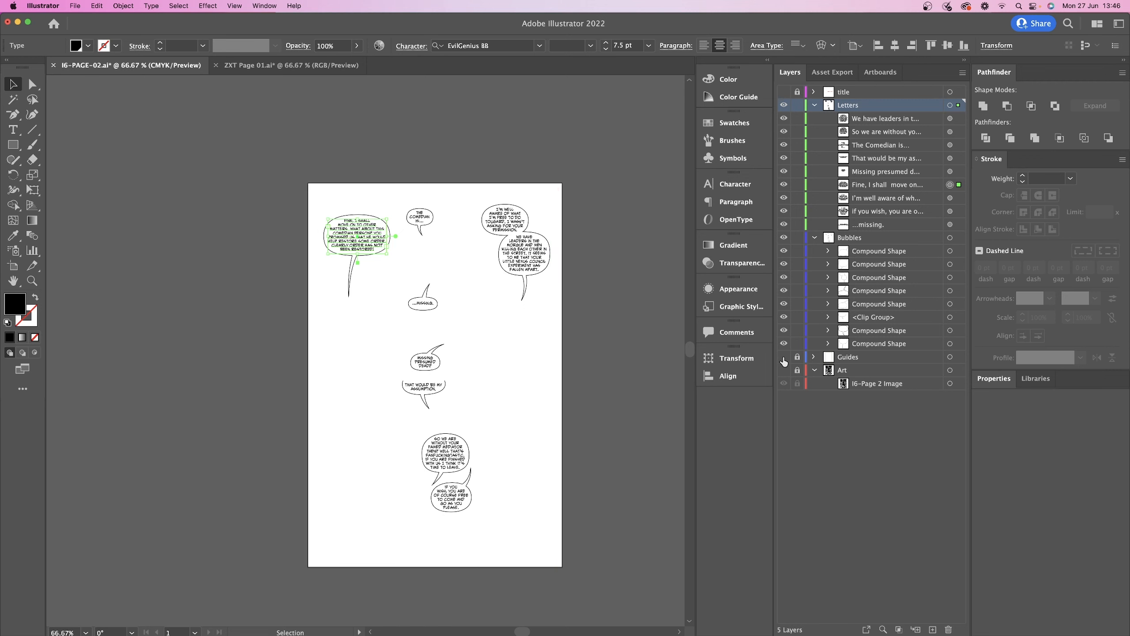
{"action": "left_click", "coordinate": [624, 414]}
- Examine the lettering in several speech balloons, checking whether each is live type and whether the "We have leaders" text can be edited
{"action": "left_click", "coordinate": [536, 262]}
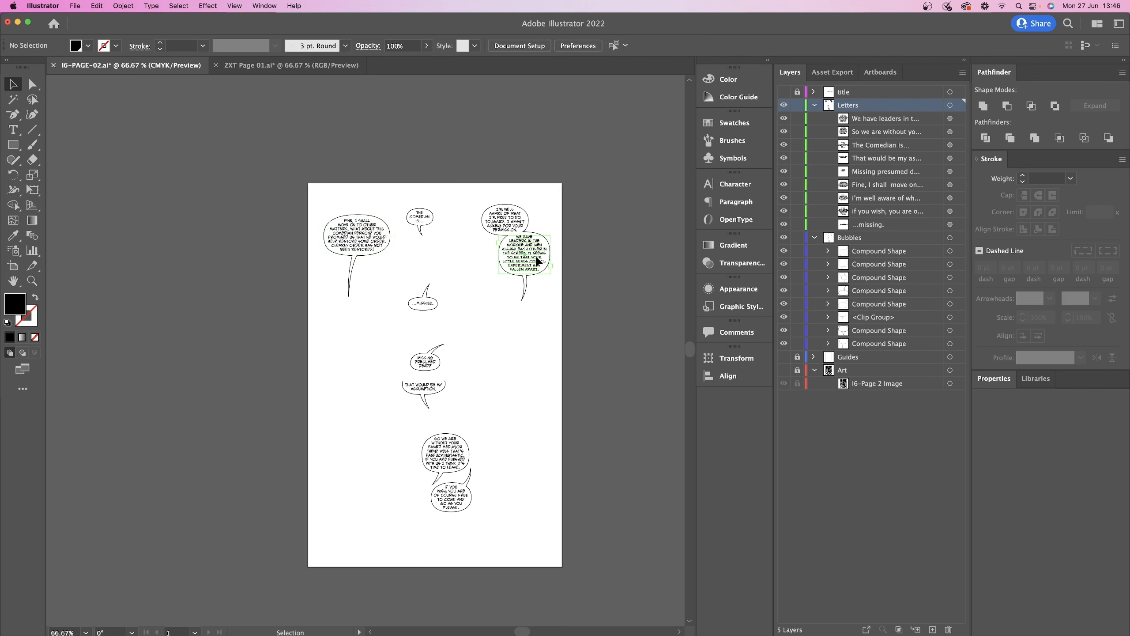
{"action": "left_click", "coordinate": [421, 303]}
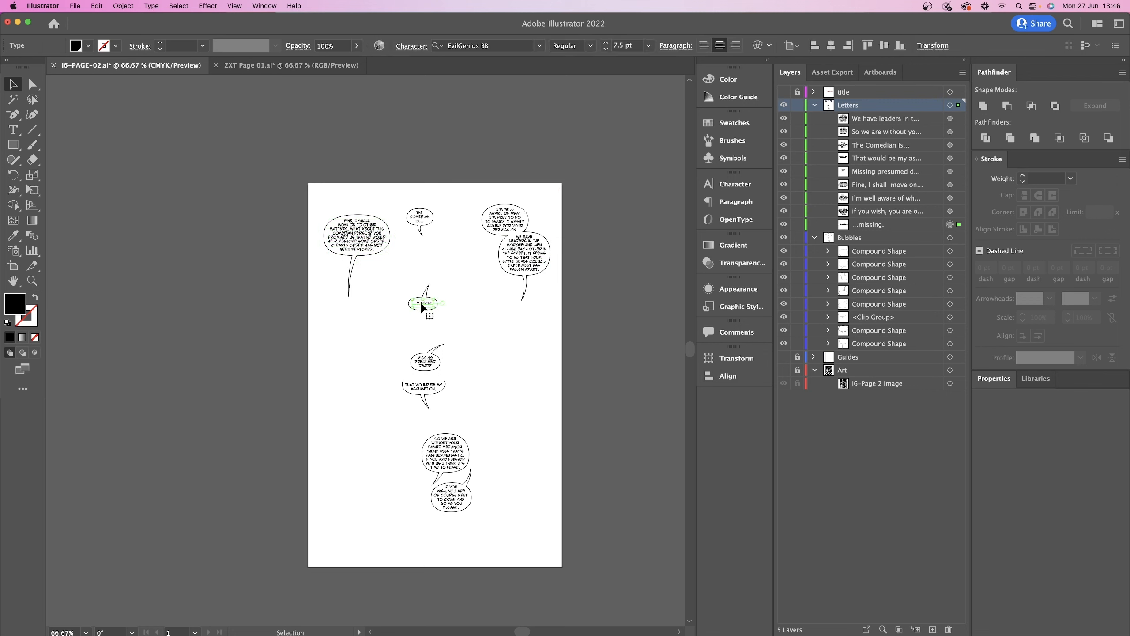
{"action": "left_click", "coordinate": [614, 378]}
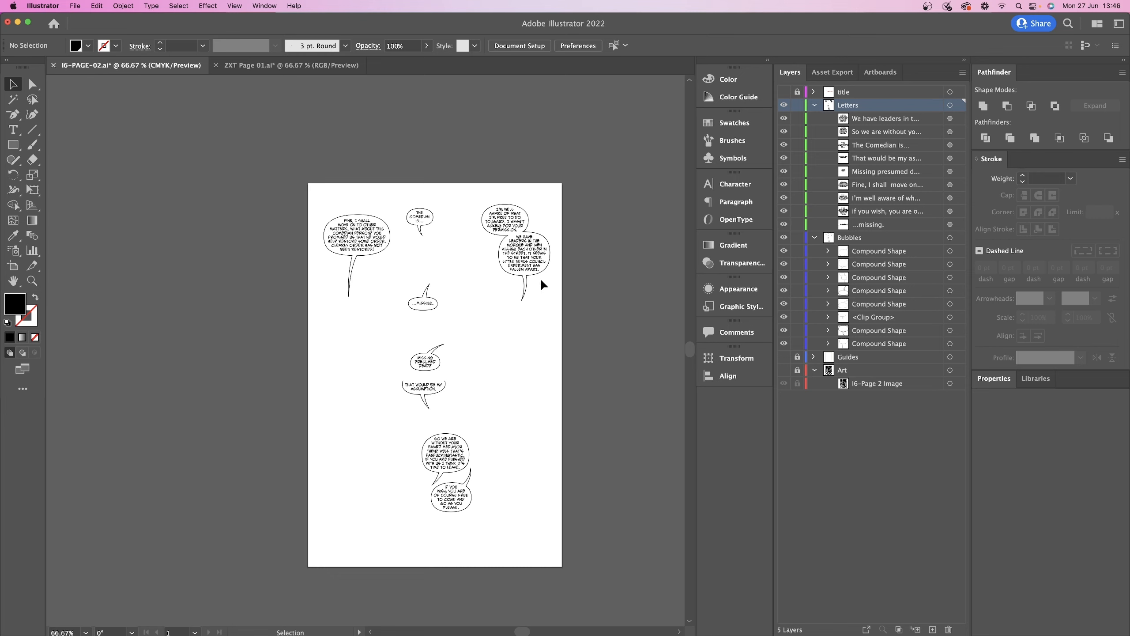
{"action": "left_click", "coordinate": [521, 259]}
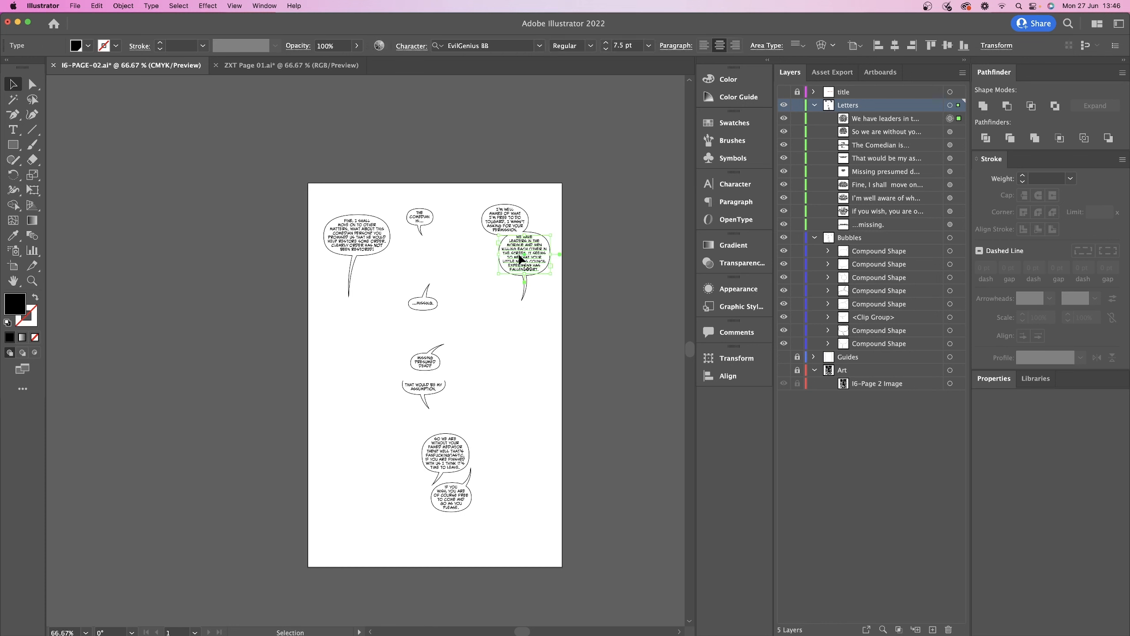
{"action": "double_click", "coordinate": [520, 258]}
{"action": "left_click_drag", "start_coordinate": [516, 249], "coordinate": [545, 262]}
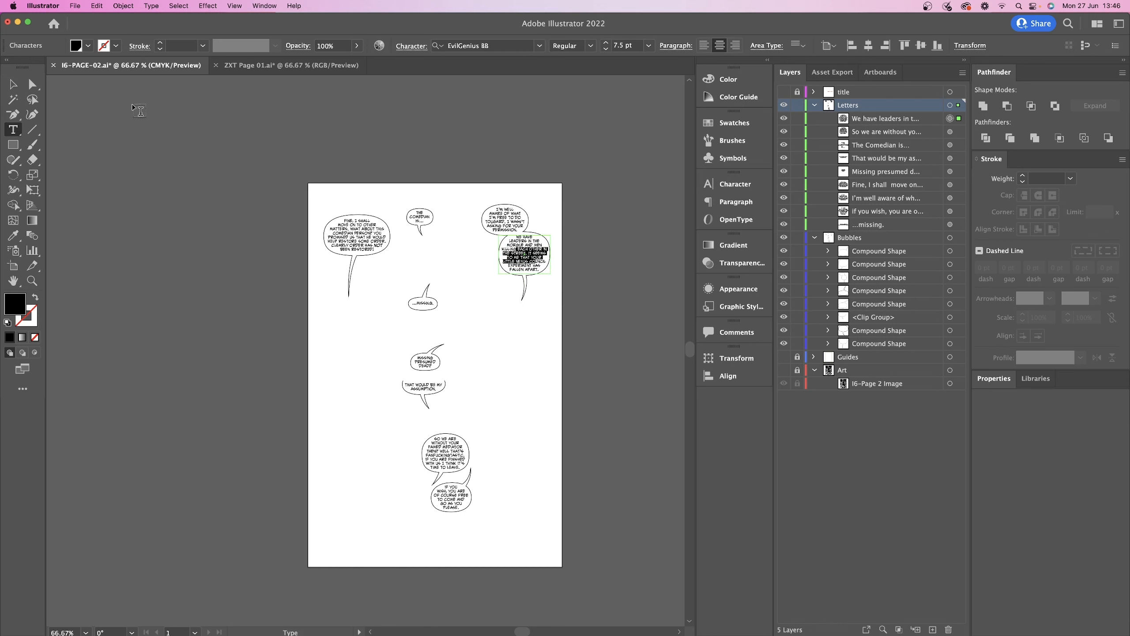
{"action": "left_click", "coordinate": [13, 84]}
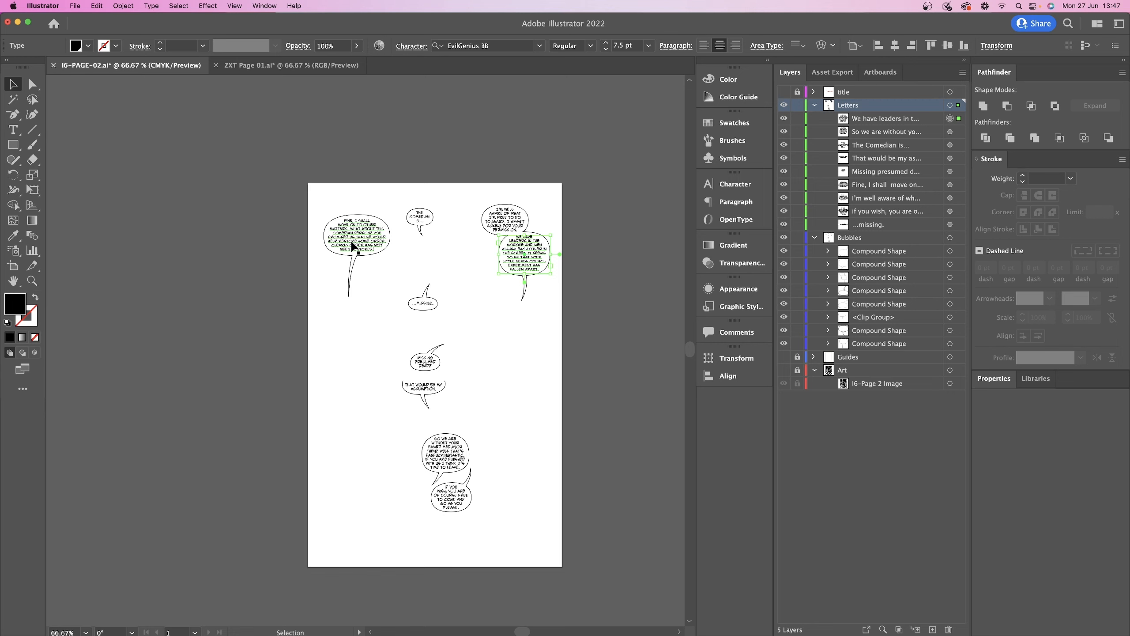
{"action": "left_click", "coordinate": [355, 243]}
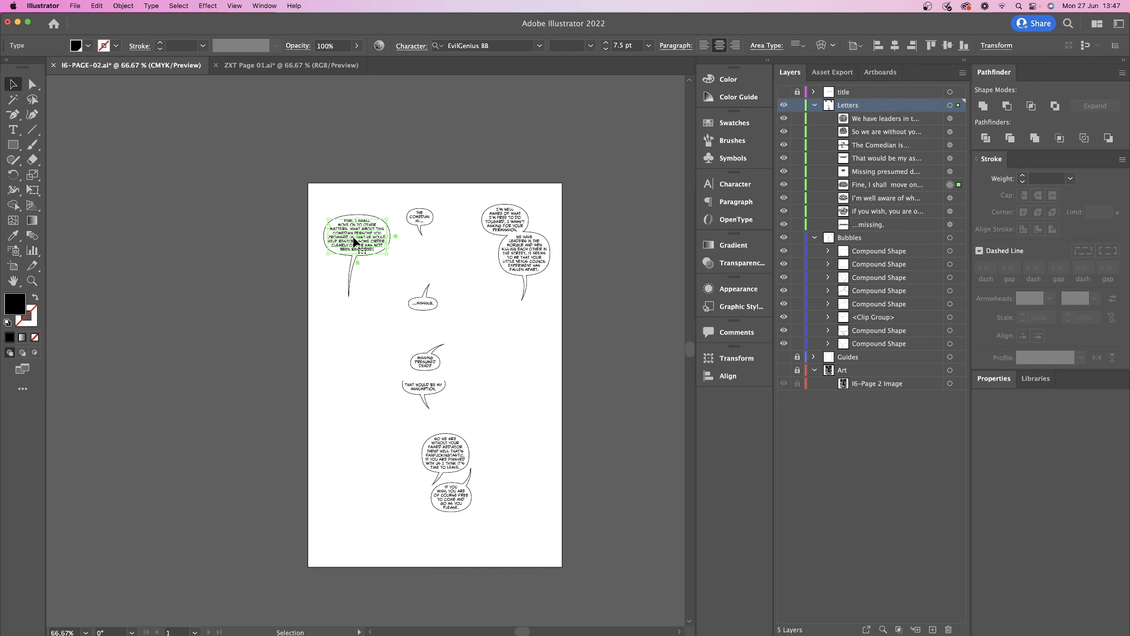
{"action": "left_click", "coordinate": [513, 249]}
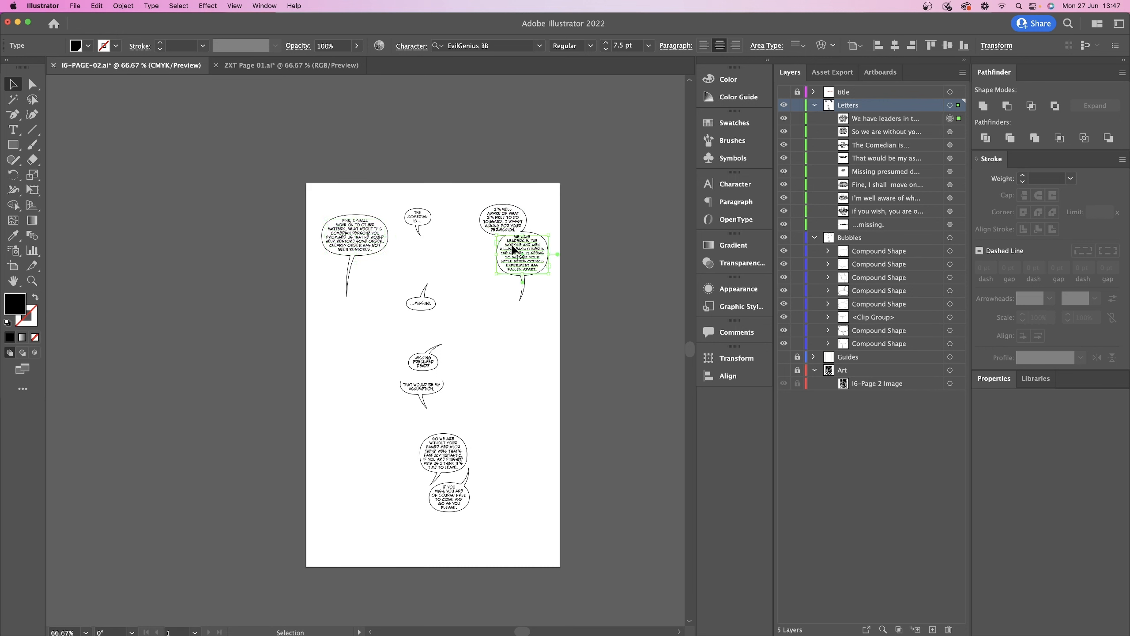
{"action": "left_click", "coordinate": [421, 214]}
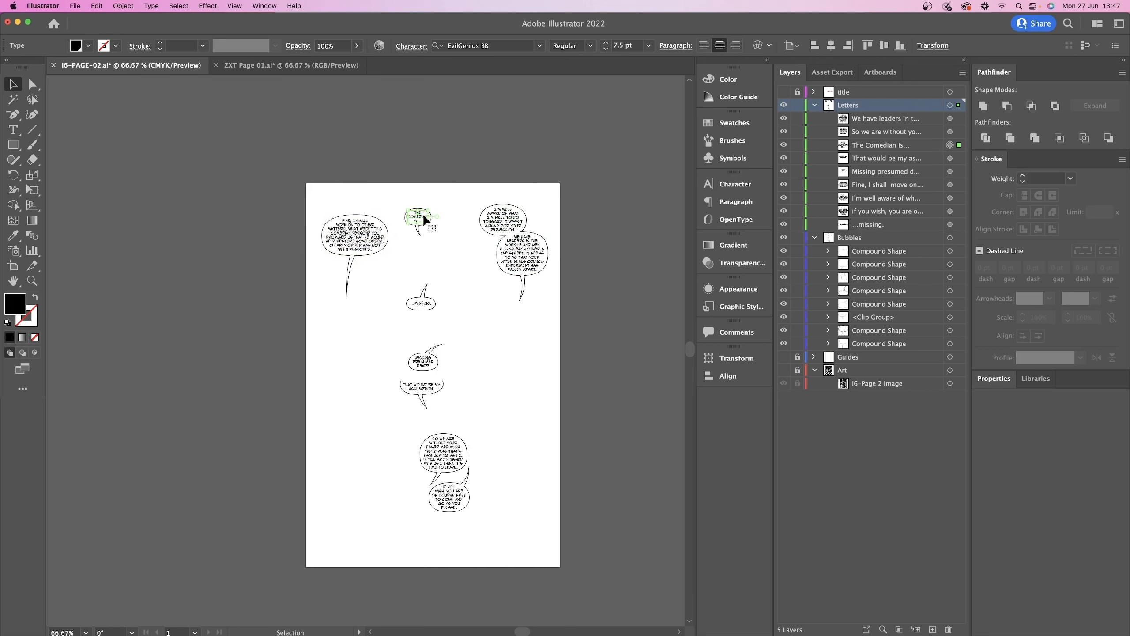
{"action": "left_click", "coordinate": [344, 238]}
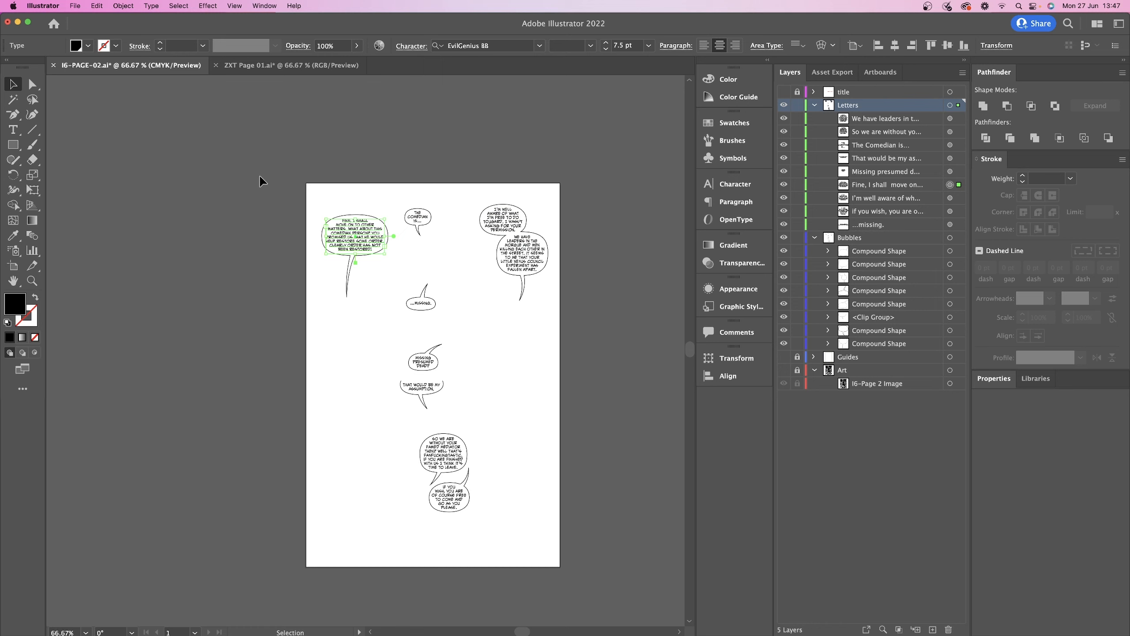
{"action": "scroll", "coordinate": [266, 179], "scroll_direction": "right", "scroll_amount": 1}
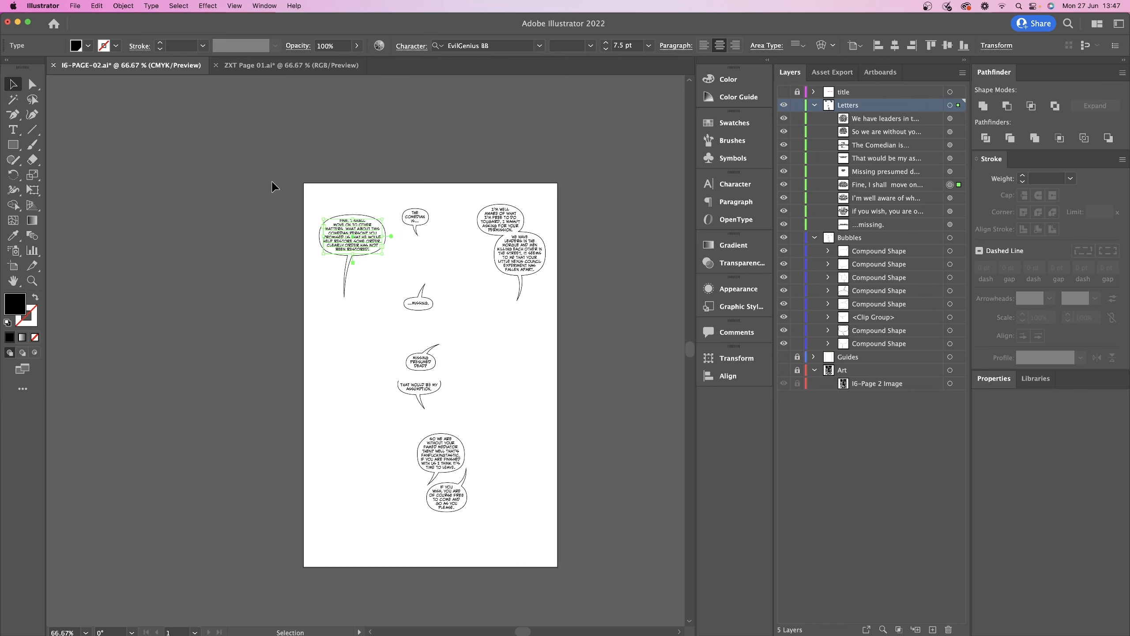
- Select all unlocked lettering and balloons and convert the text to outlines
{"action": "key", "text": "super+a"}
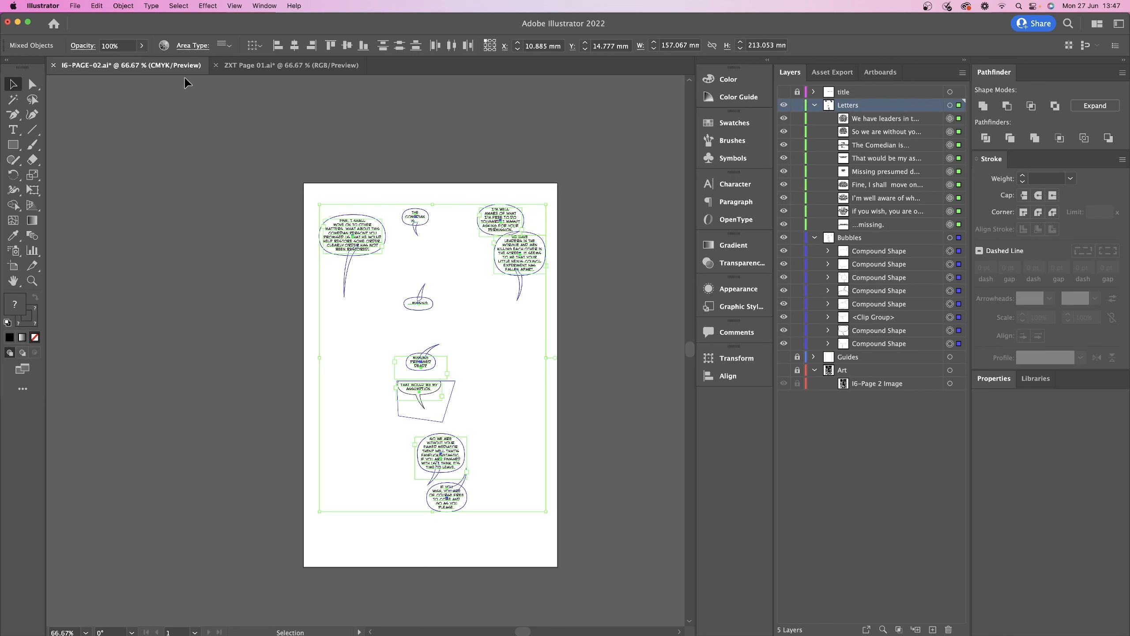
{"action": "left_click", "coordinate": [151, 6]}
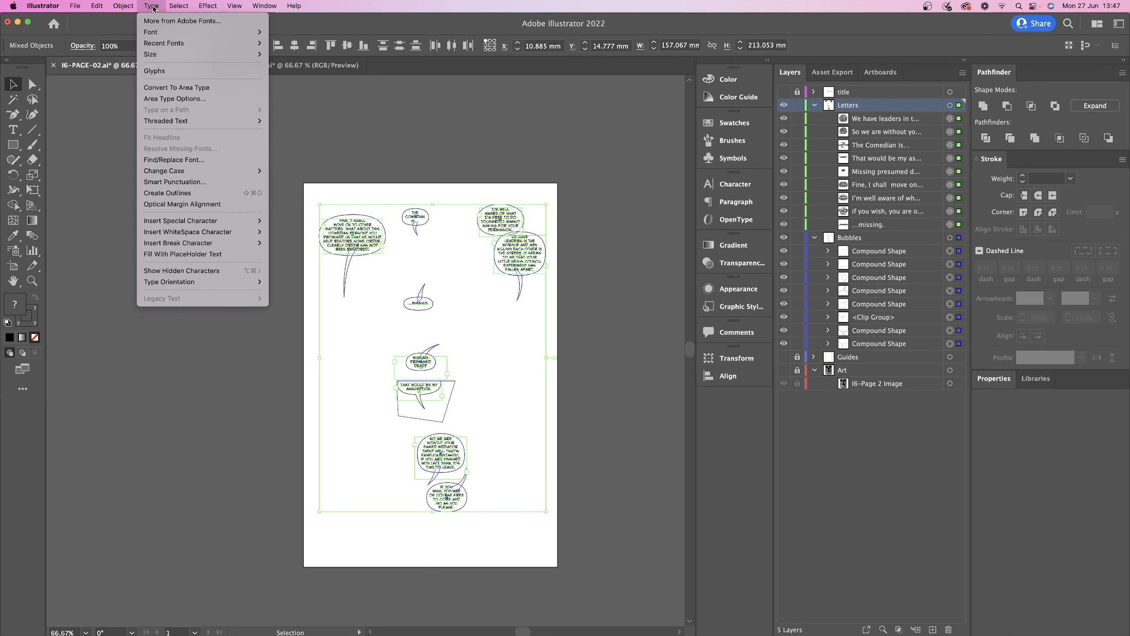
{"action": "left_click", "coordinate": [167, 193]}
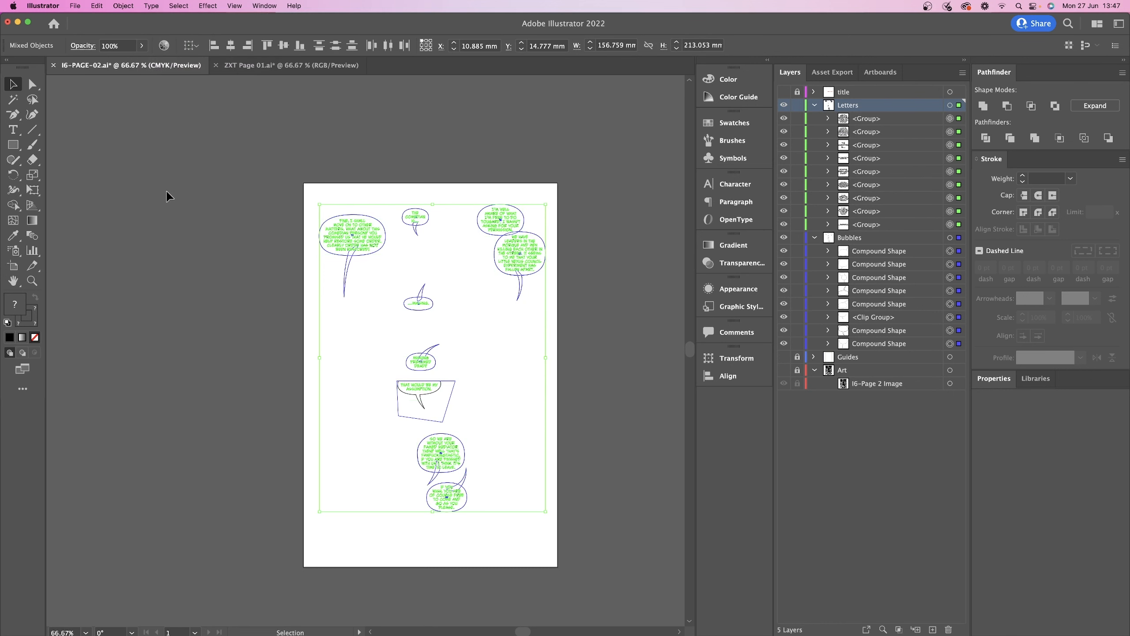
- Examine the outlined letters in the "Missing presumed dead?" balloon up close, inspecting the anchor points of individual characters with Direct Selection
{"action": "key", "text": "super+plus"}
{"action": "key", "text": "super+plus"}
{"action": "key", "text": "super+plus"}
{"action": "key", "text": "super+plus"}
{"action": "key", "text": "super+plus"}
{"action": "key", "text": "super+plus"}
{"action": "key", "text": "super+plus"}
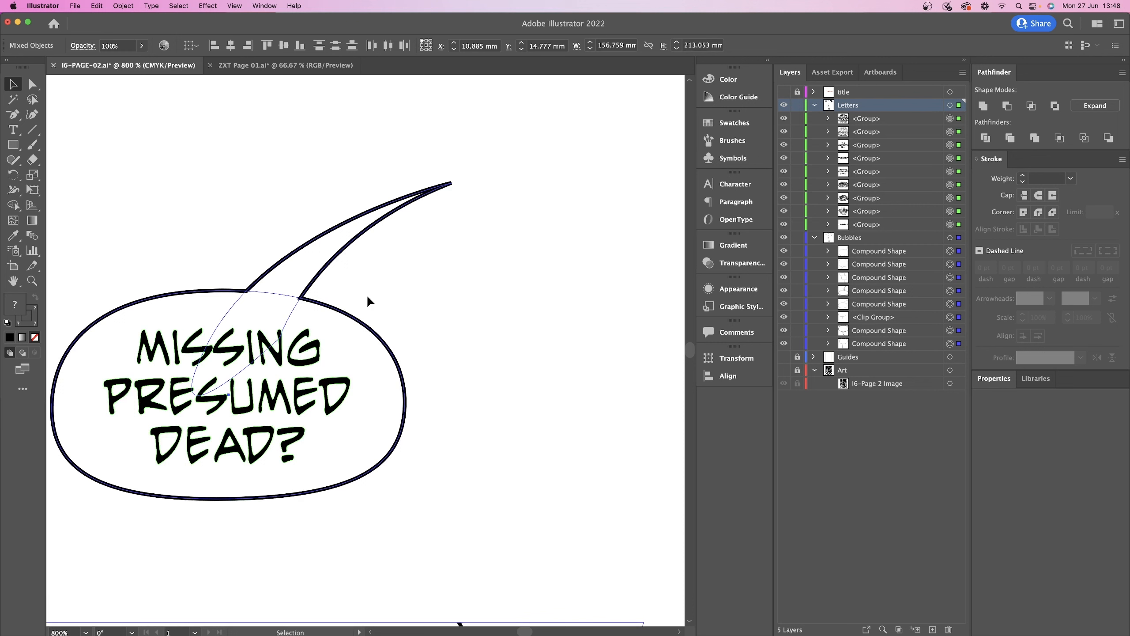
{"action": "left_click", "coordinate": [367, 294]}
{"action": "key", "text": "a"}
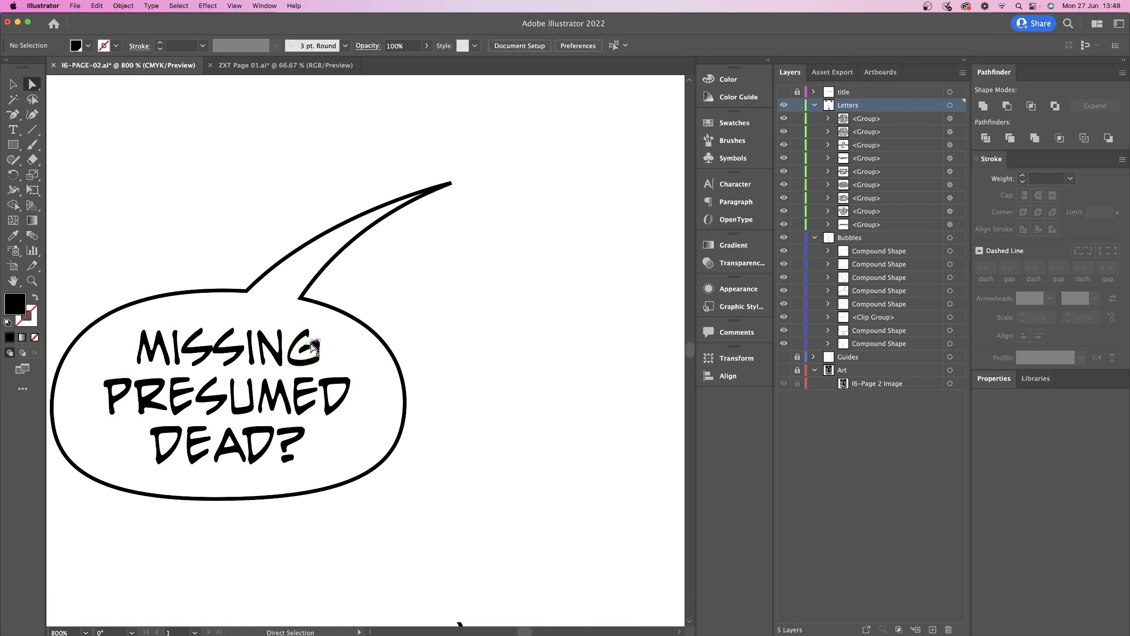
{"action": "left_click", "coordinate": [315, 350]}
{"action": "left_click", "coordinate": [307, 396]}
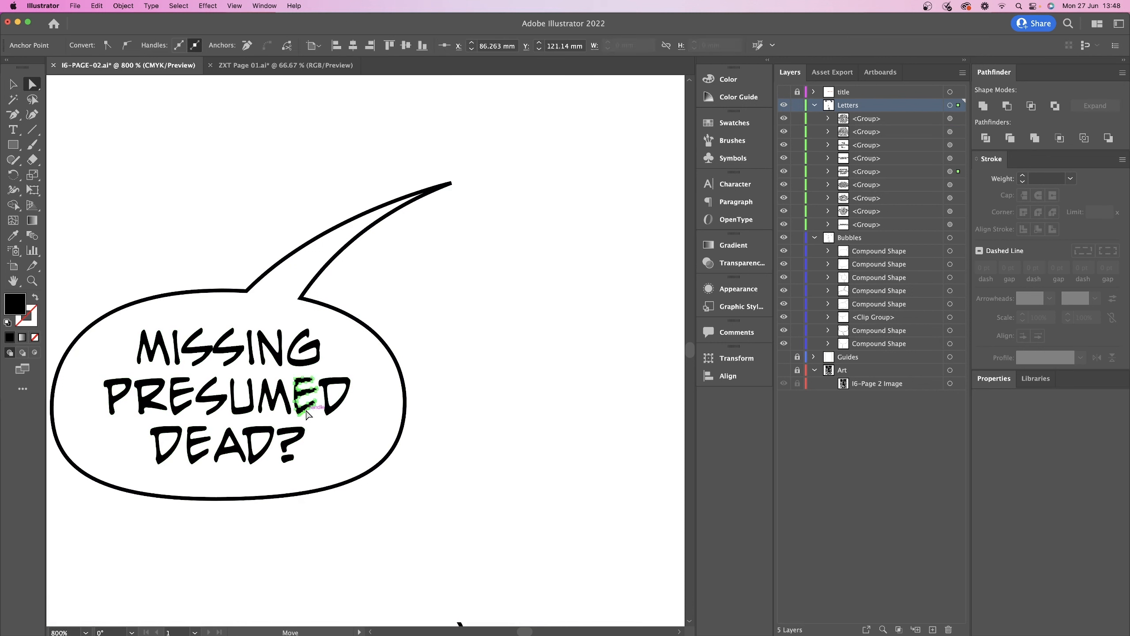
{"action": "left_click", "coordinate": [282, 393]}
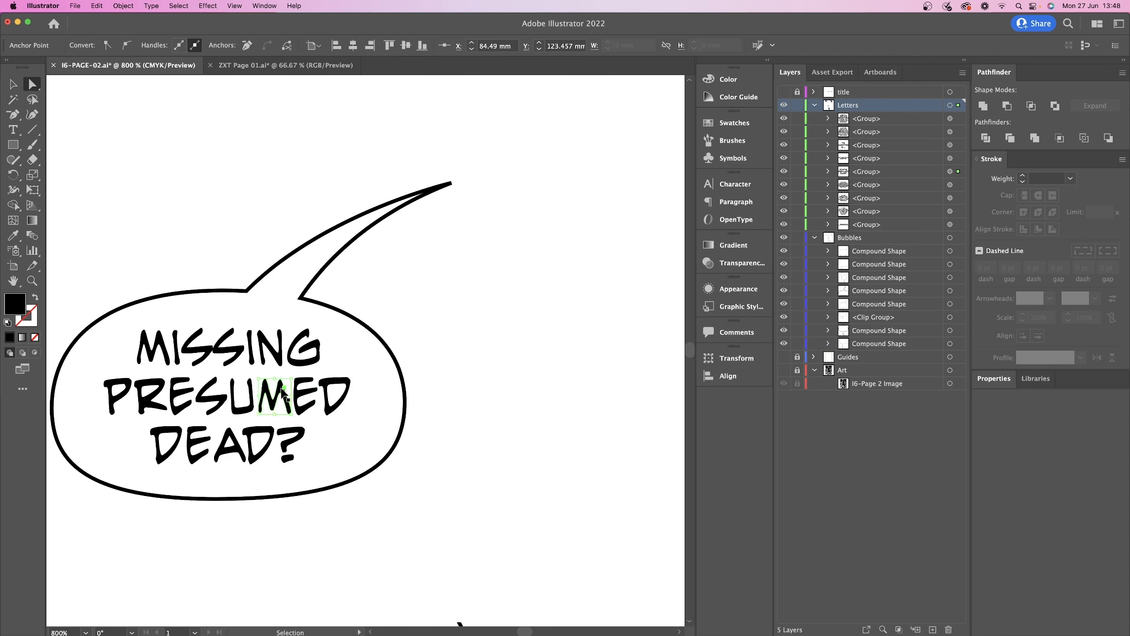
{"action": "key", "text": "super+minus"}
{"action": "key", "text": "super+minus"}
{"action": "key", "text": "super+minus"}
{"action": "key", "text": "super+minus"}
{"action": "key", "text": "super+minus"}
{"action": "key", "text": "super+minus"}
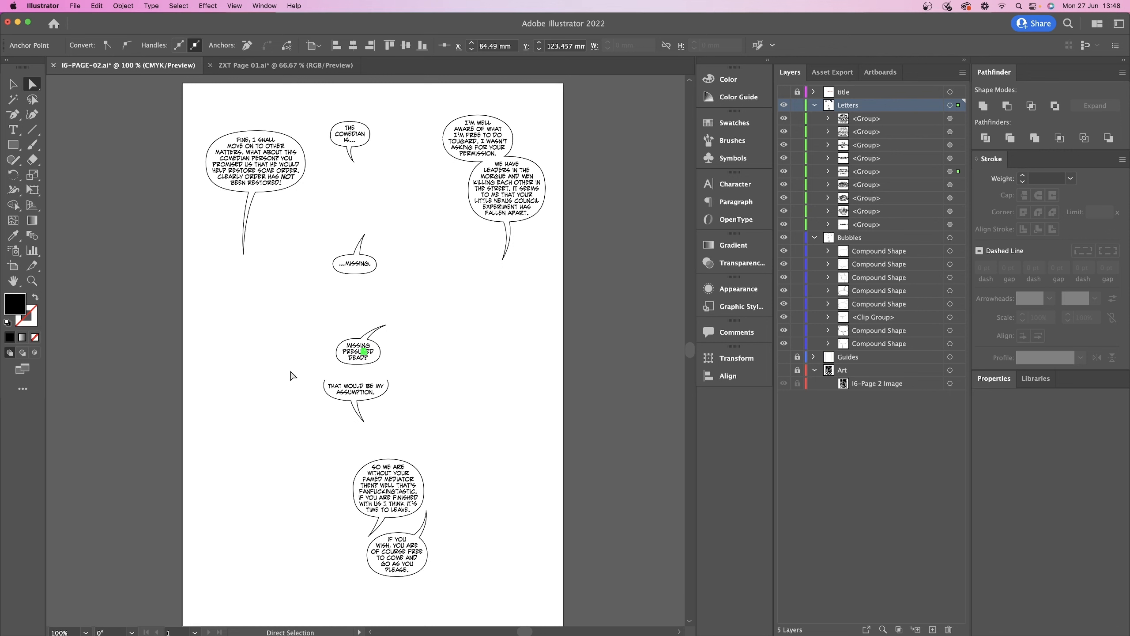
- Select the outlined "We have leaders" lettering as a group, and undo the outline conversion of all text
{"action": "left_click", "coordinate": [13, 84]}
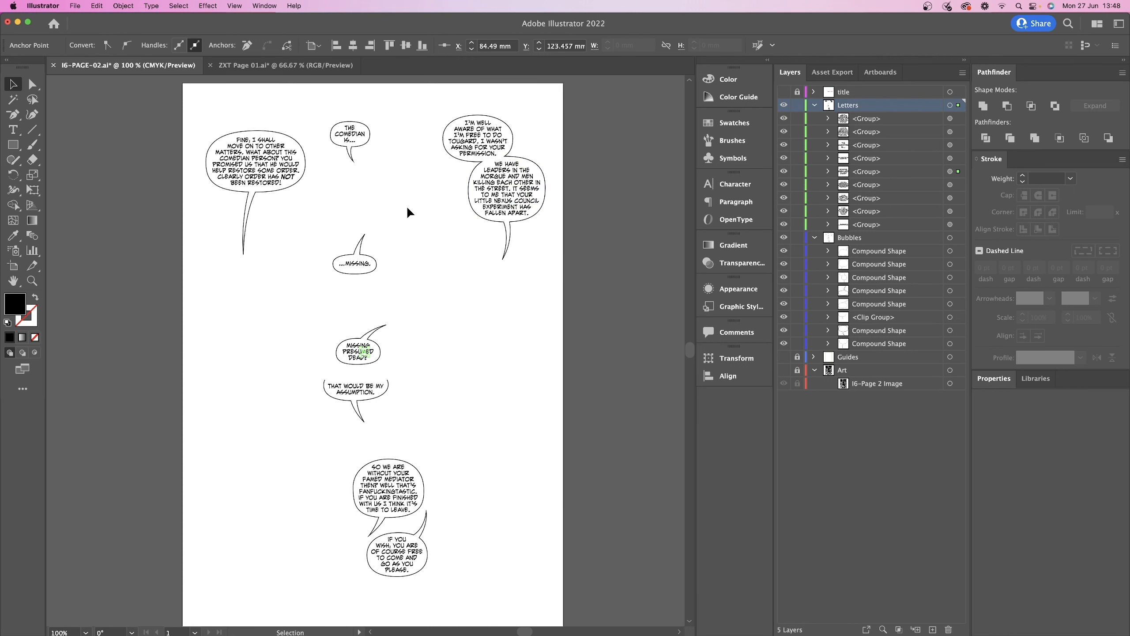
{"action": "scroll", "coordinate": [406, 206], "scroll_direction": "up", "scroll_amount": 3}
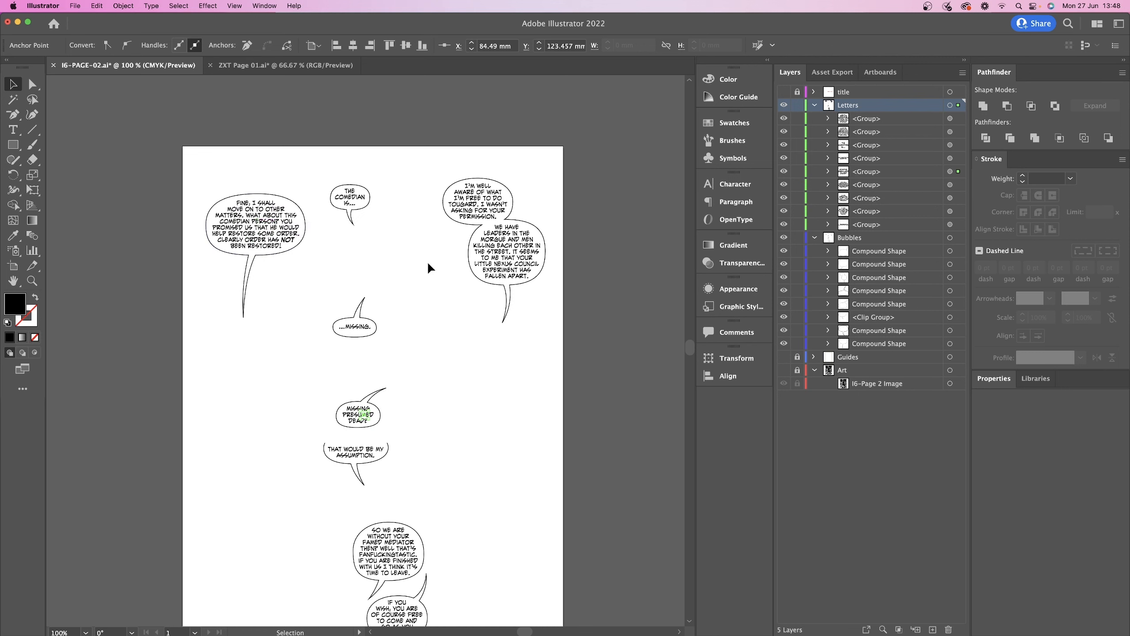
{"action": "left_click", "coordinate": [513, 259]}
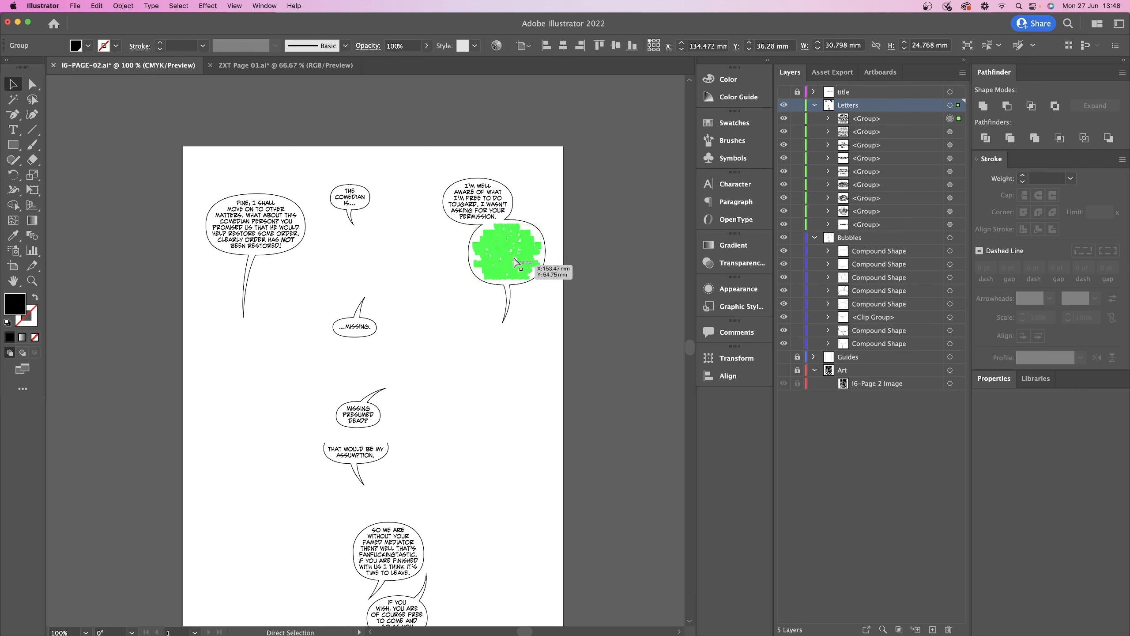
{"action": "key", "text": "super+a"}
{"action": "key", "text": "super+shift+g"}
{"action": "key", "text": "super+shift+a"}
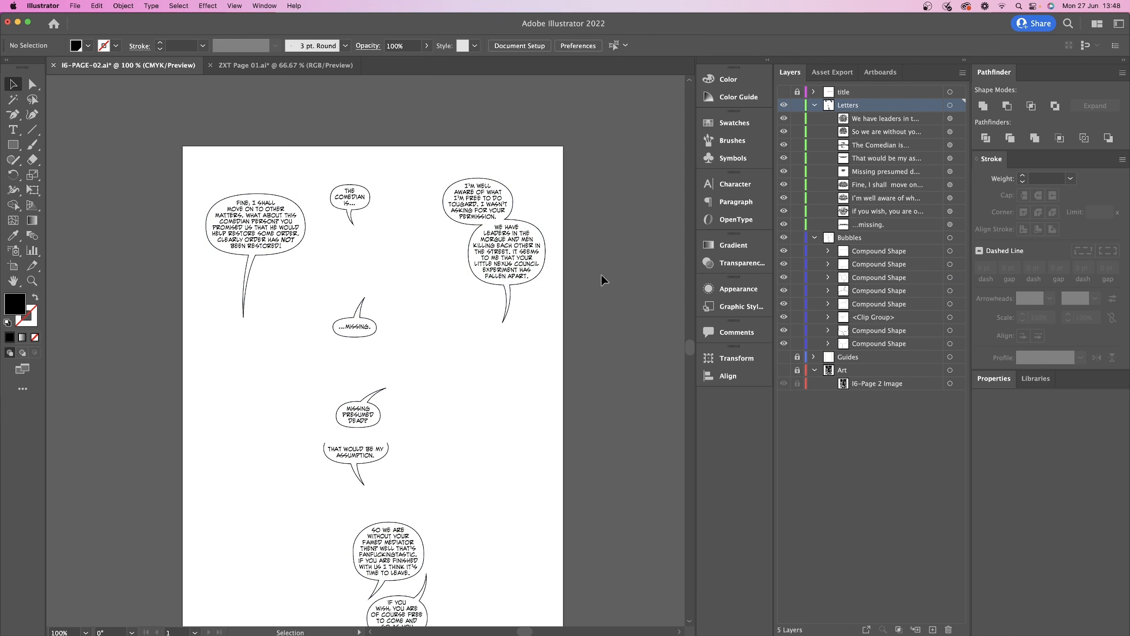
- Lock the "We have leaders" text object and convert all the other lettering on the page to outlines
{"action": "left_click", "coordinate": [508, 247]}
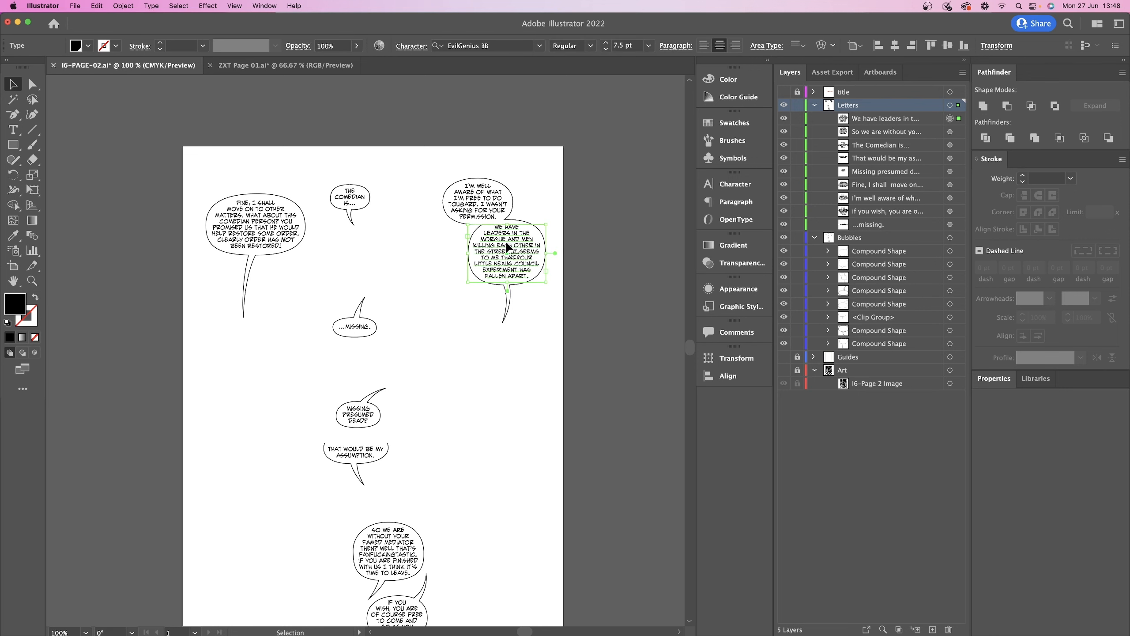
{"action": "left_click", "coordinate": [797, 119]}
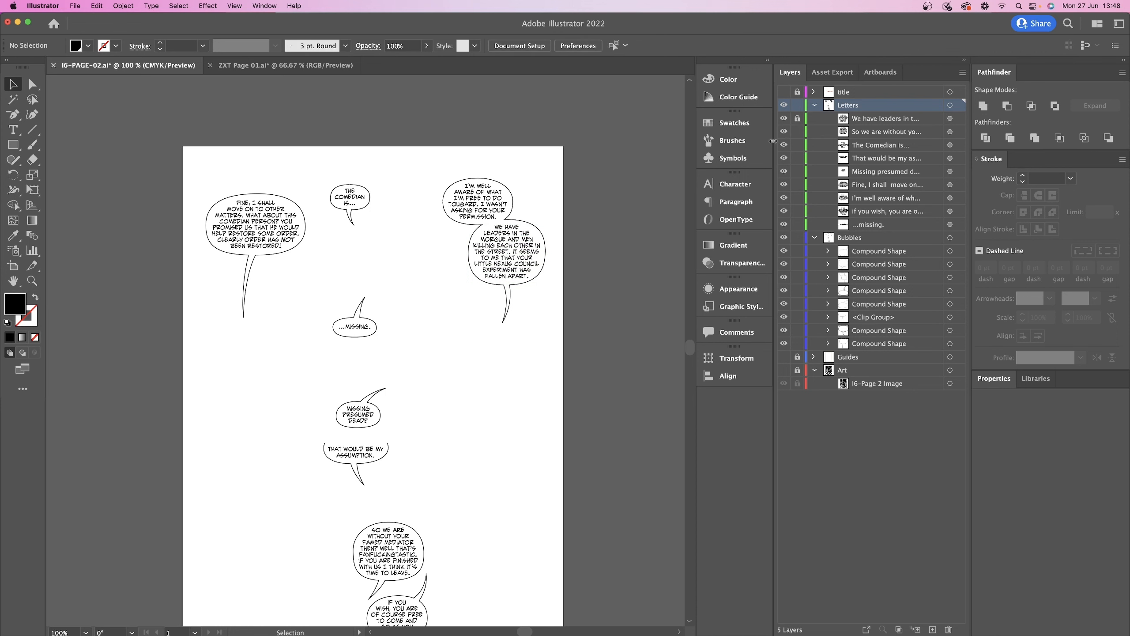
{"action": "key", "text": "super+a"}
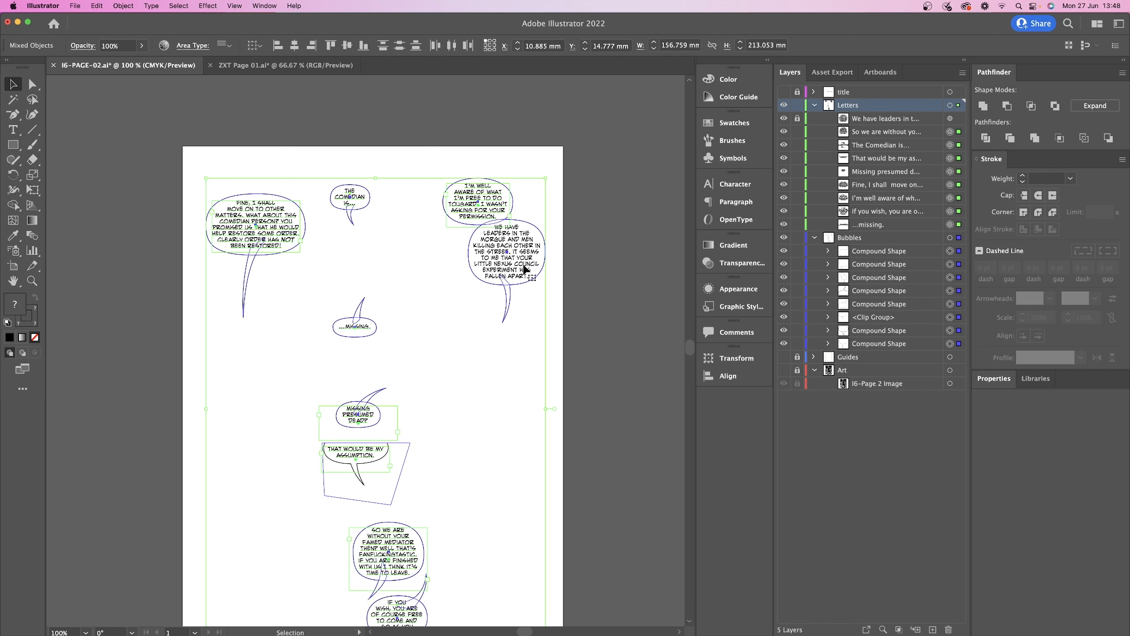
{"action": "left_click", "coordinate": [158, 4]}
{"action": "left_click", "coordinate": [162, 193]}
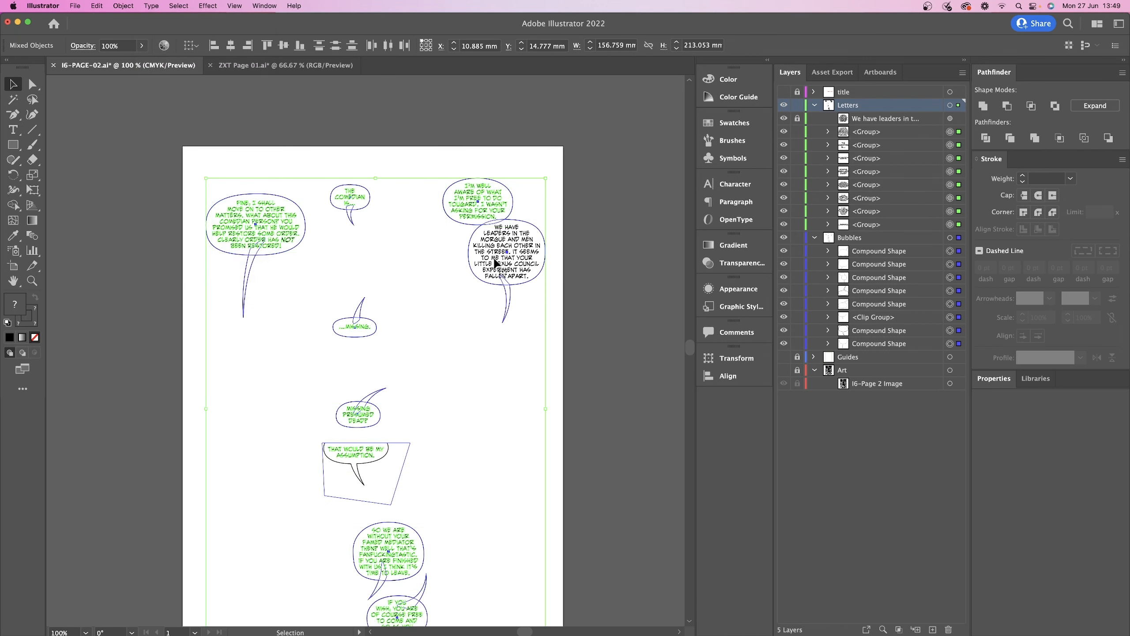
- Unlock the "We have leaders" text object and check whether its words can be selected as live type
{"action": "left_click", "coordinate": [797, 118]}
{"action": "double_click", "coordinate": [490, 272]}
{"action": "left_click_drag", "start_coordinate": [485, 264], "coordinate": [529, 264]}
{"action": "left_click", "coordinate": [504, 252]}
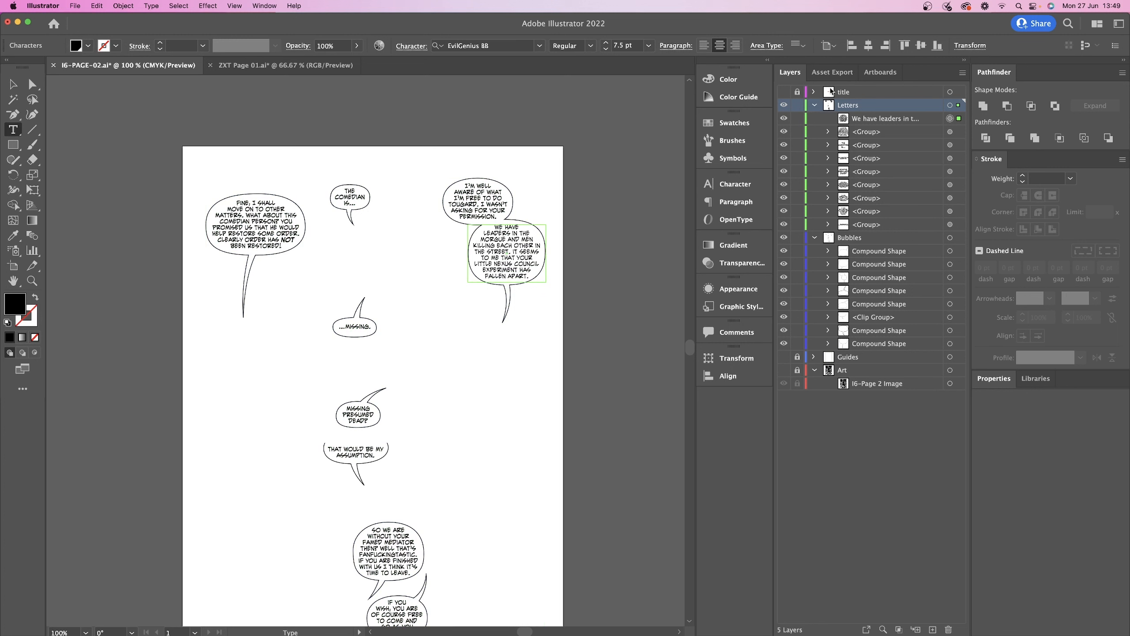
{"action": "left_click", "coordinate": [14, 84]}
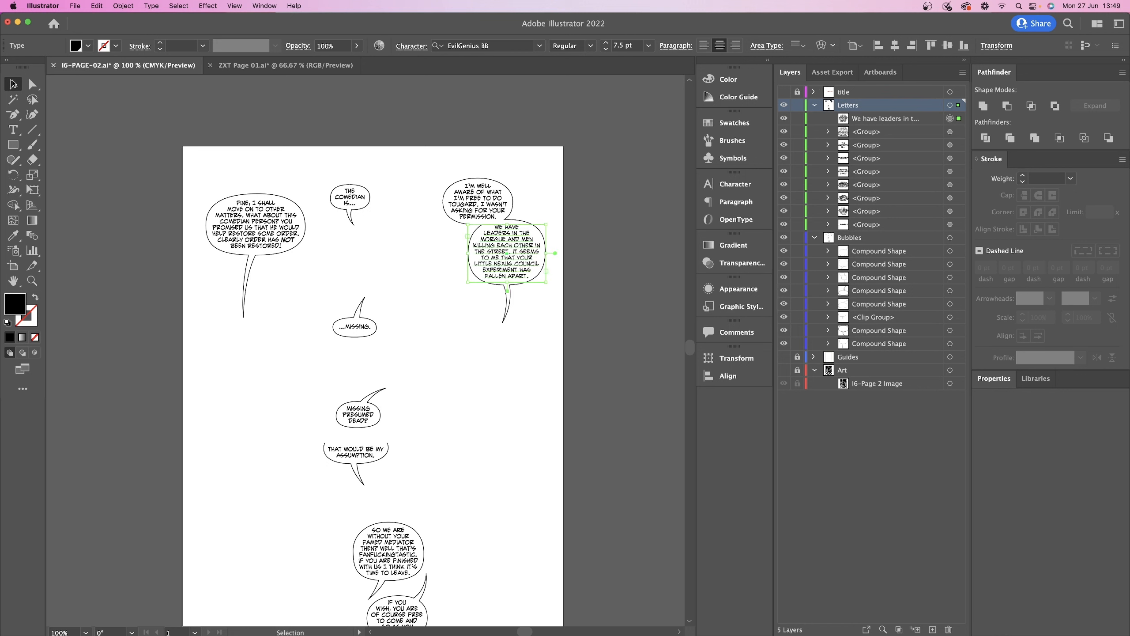
- Lock the "We have leaders" text object, select everything else, and undo the outline conversion of the other lettering
{"action": "key", "text": "super+2"}
{"action": "key", "text": "super+a"}
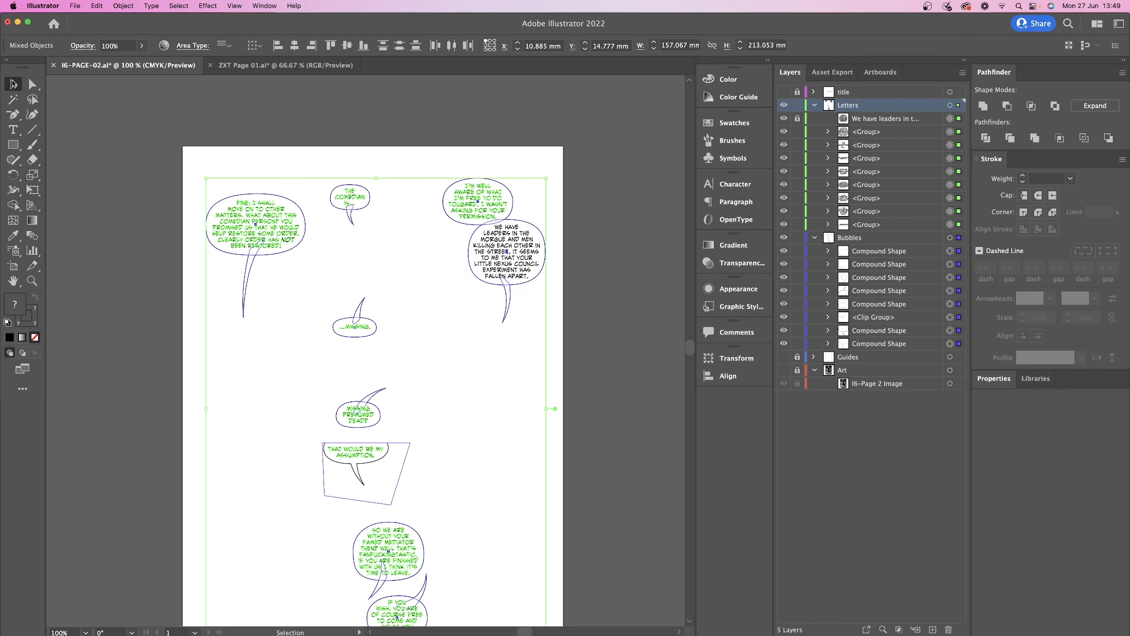
{"action": "key", "text": "super+z"}
{"action": "left_click", "coordinate": [600, 132]}
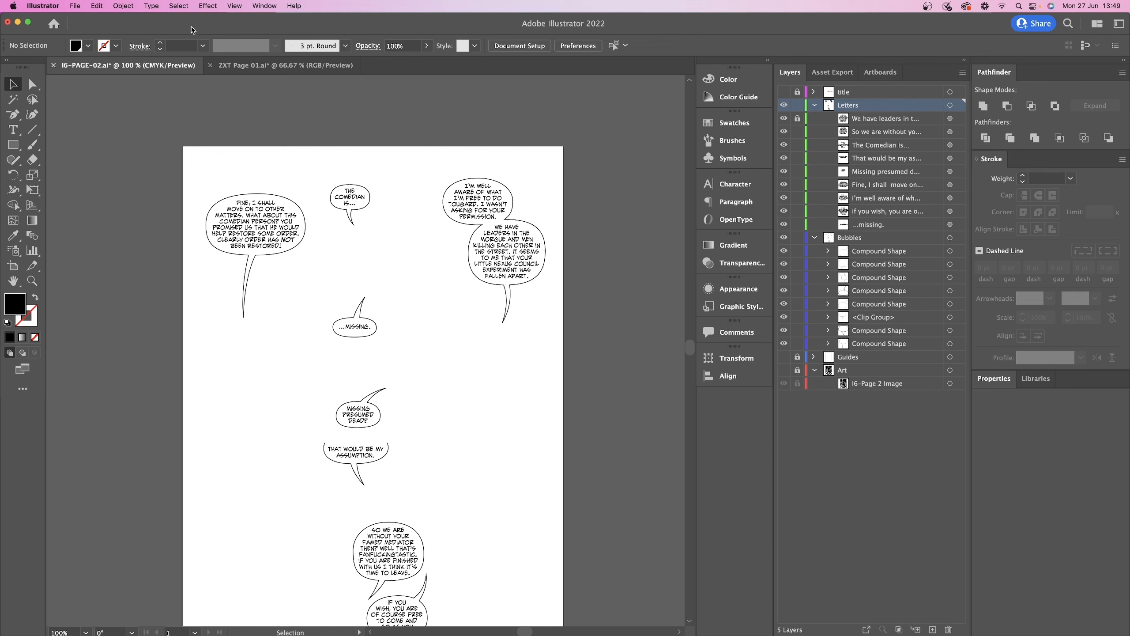
- Unlock all objects and select everything on the page to check that the "We have leaders" text is included
{"action": "left_click", "coordinate": [127, 7]}
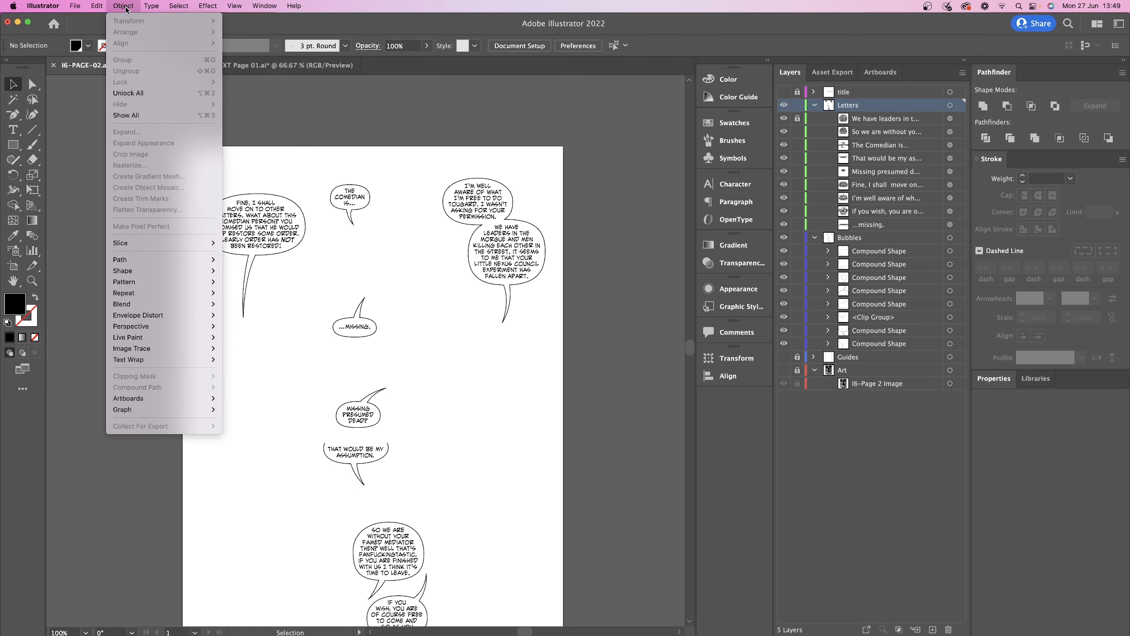
{"action": "left_click", "coordinate": [133, 93]}
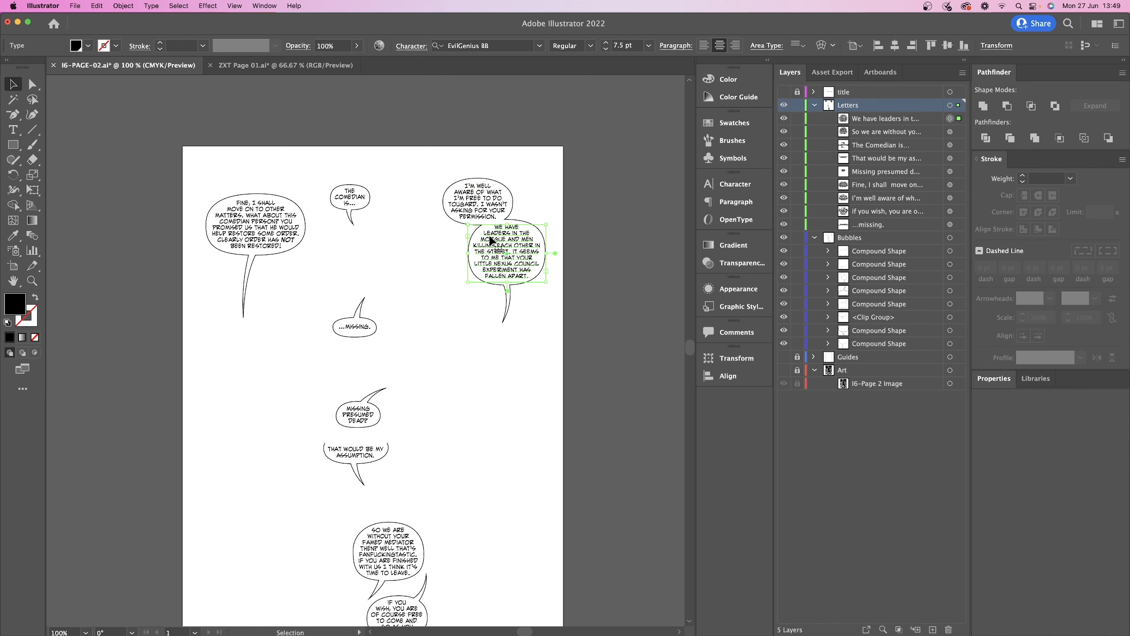
{"action": "left_click", "coordinate": [599, 244]}
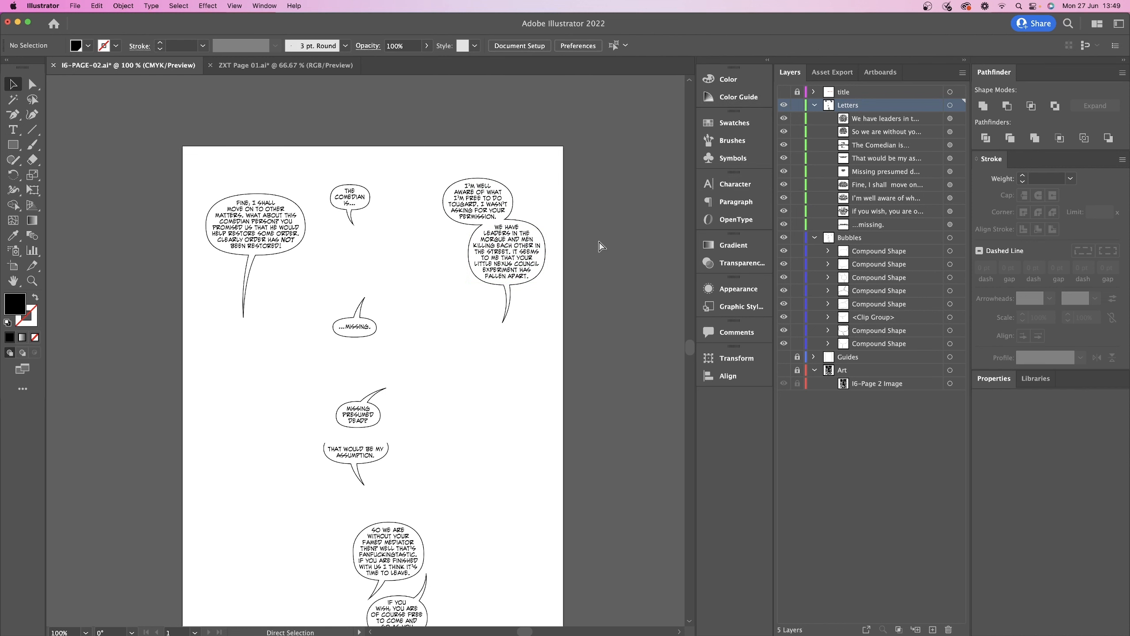
{"action": "key", "text": "super+a"}
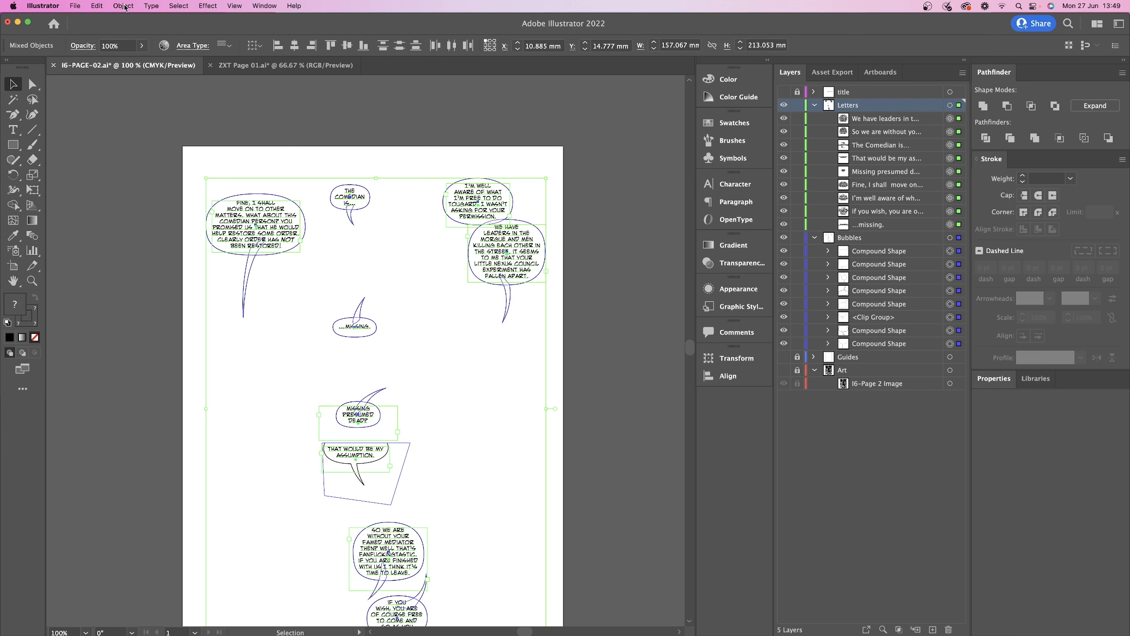
{"action": "left_click", "coordinate": [617, 205]}
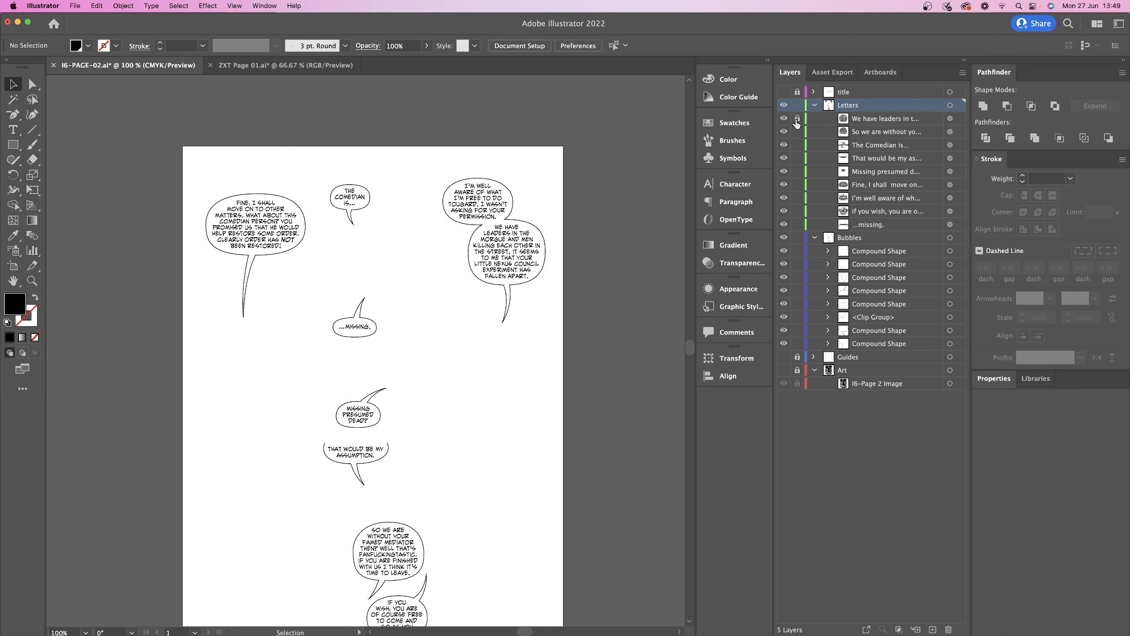
- Unlock the "We have leaders" text object individually and check whether Unlock All is still available
{"action": "left_click", "coordinate": [129, 6]}
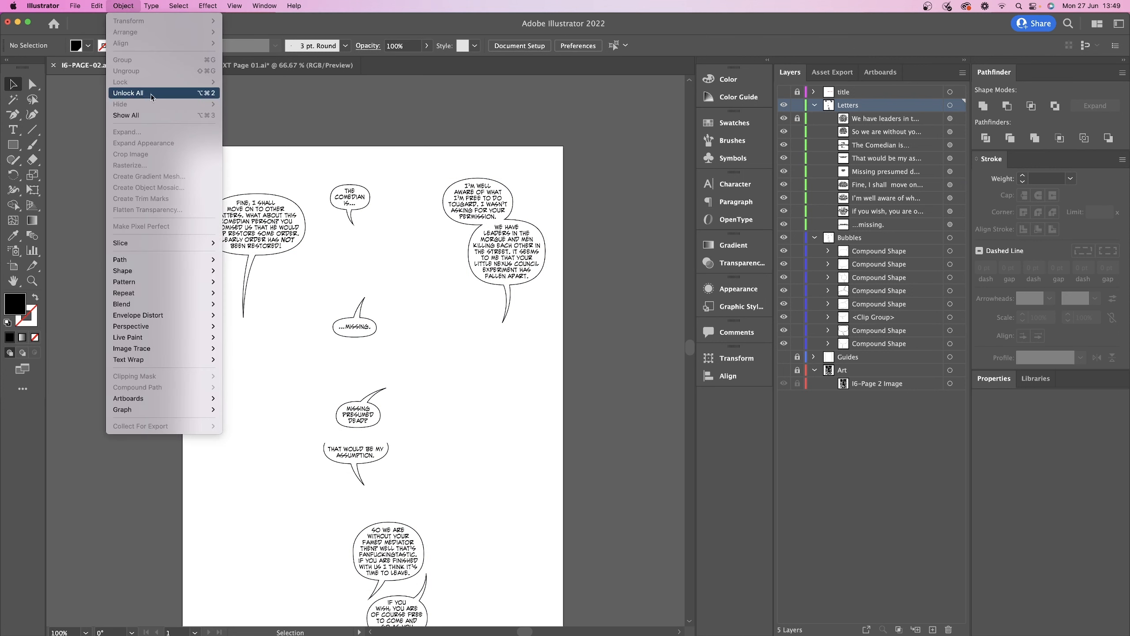
{"action": "left_click", "coordinate": [798, 119]}
{"action": "left_click", "coordinate": [124, 5]}
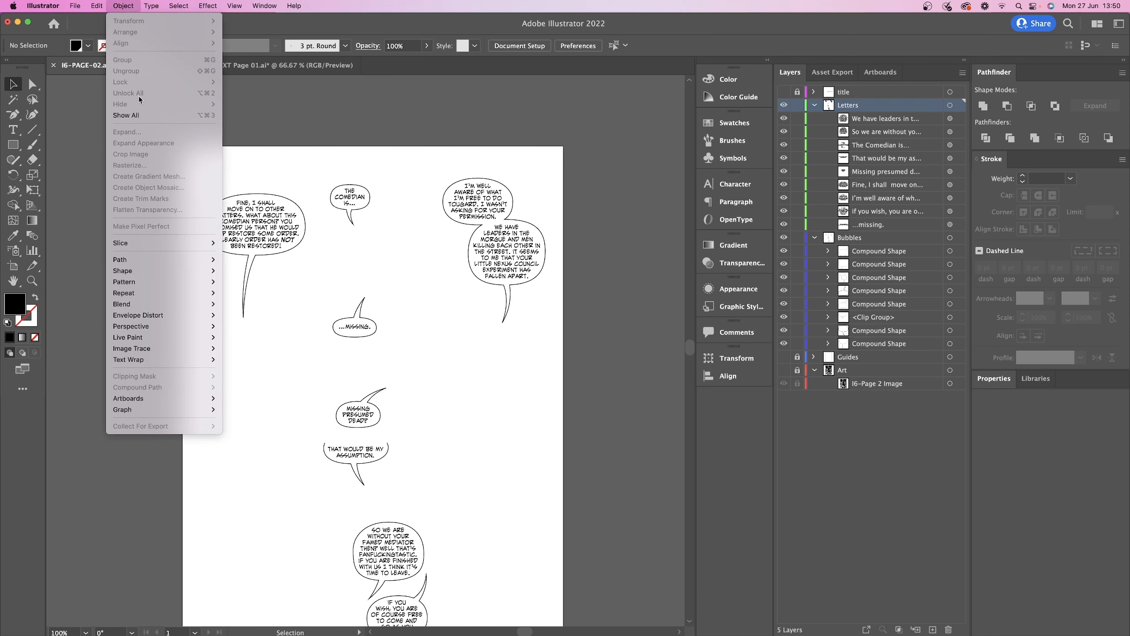
{"action": "left_click", "coordinate": [353, 104]}
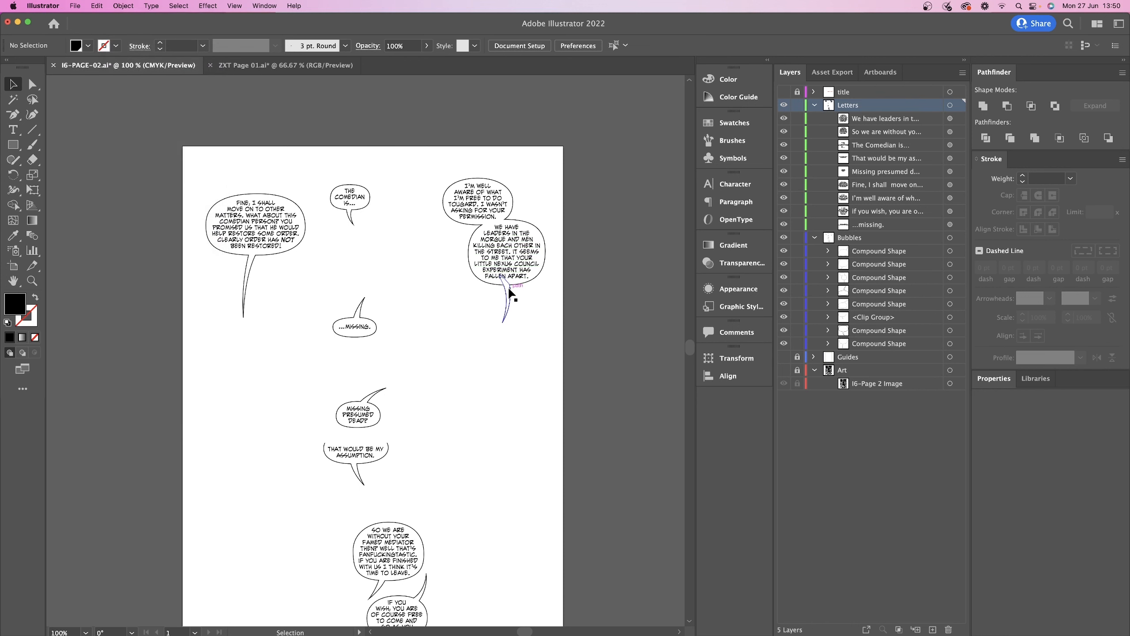
{"action": "left_click", "coordinate": [122, 4]}
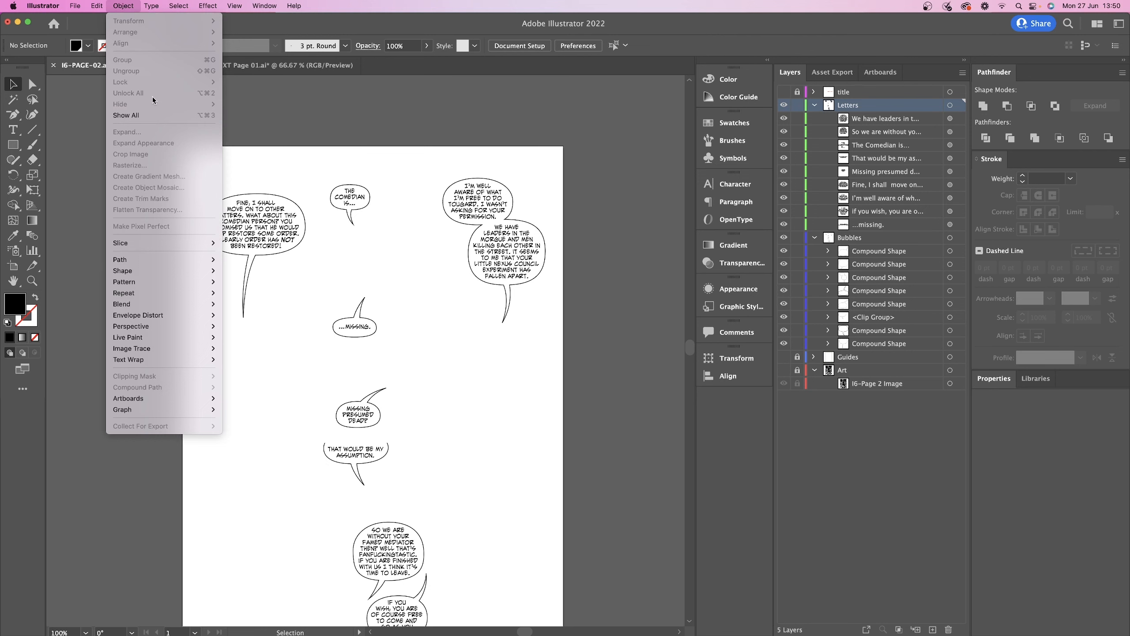
{"action": "left_click", "coordinate": [313, 109]}
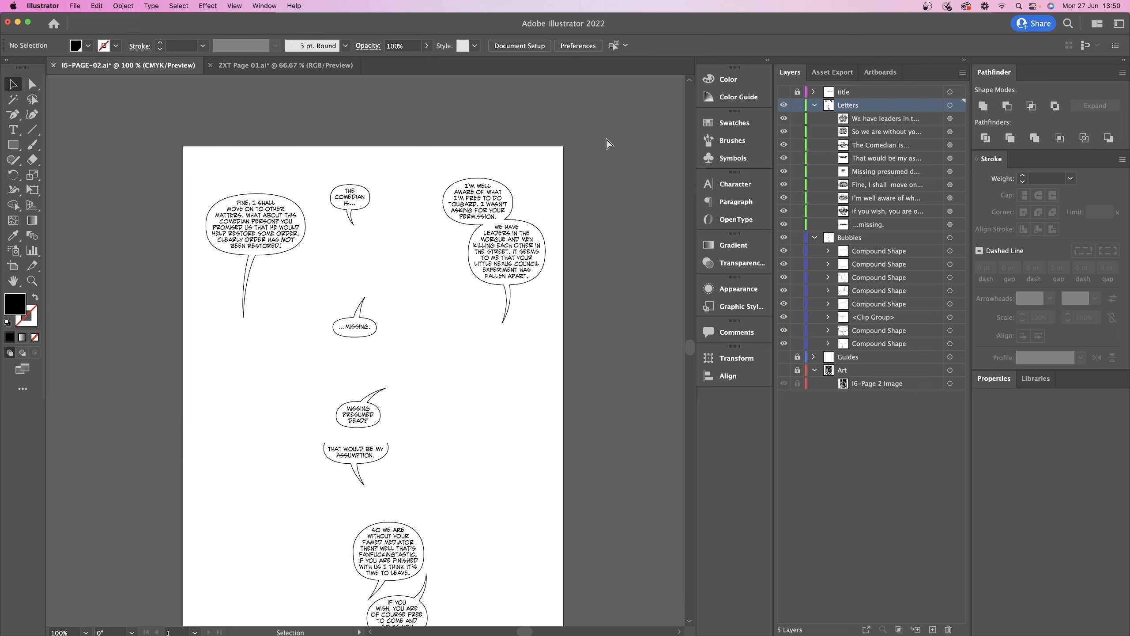
- Select everything on the page, convert all the lettering to outlines, and clear the selection
{"action": "key", "text": "super+a"}
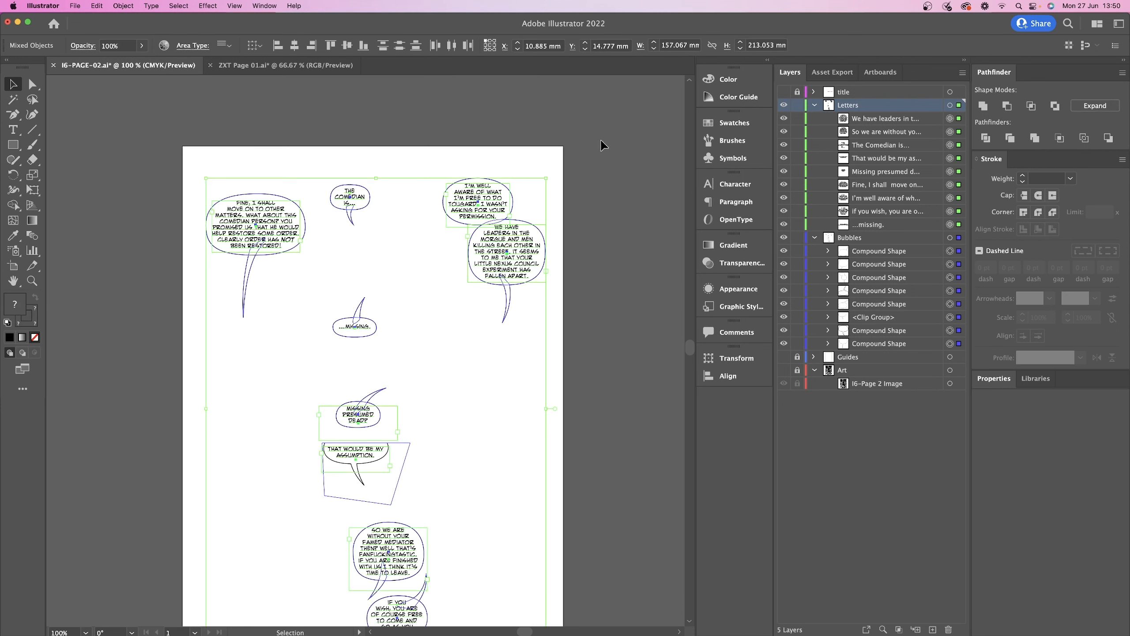
{"action": "left_click", "coordinate": [148, 5]}
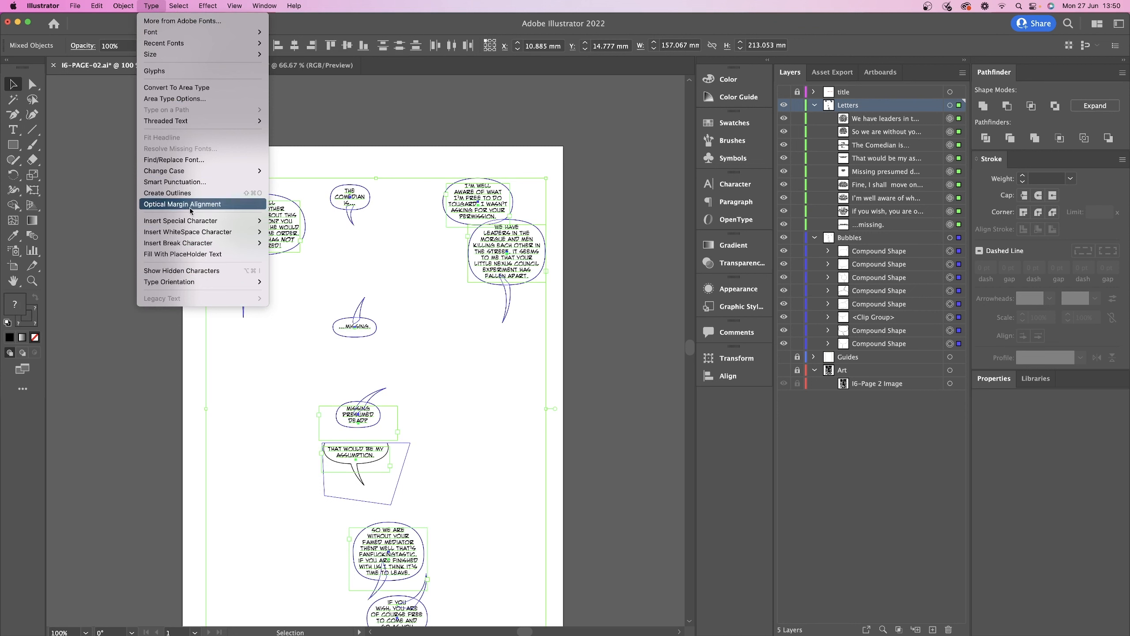
{"action": "left_click", "coordinate": [185, 194]}
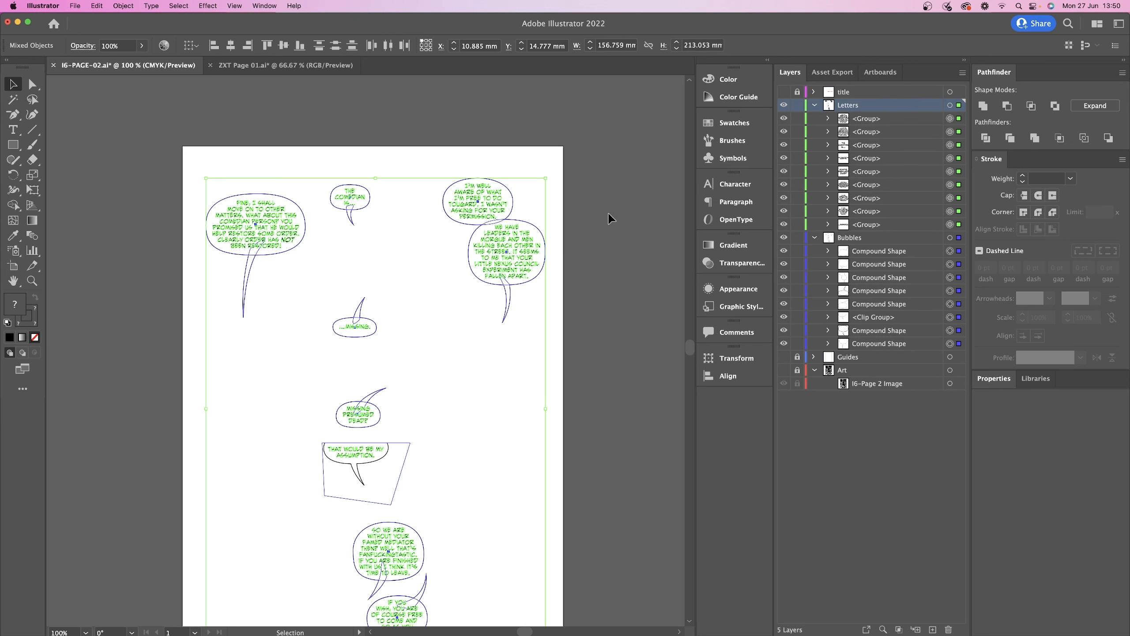
{"action": "left_click", "coordinate": [510, 126]}
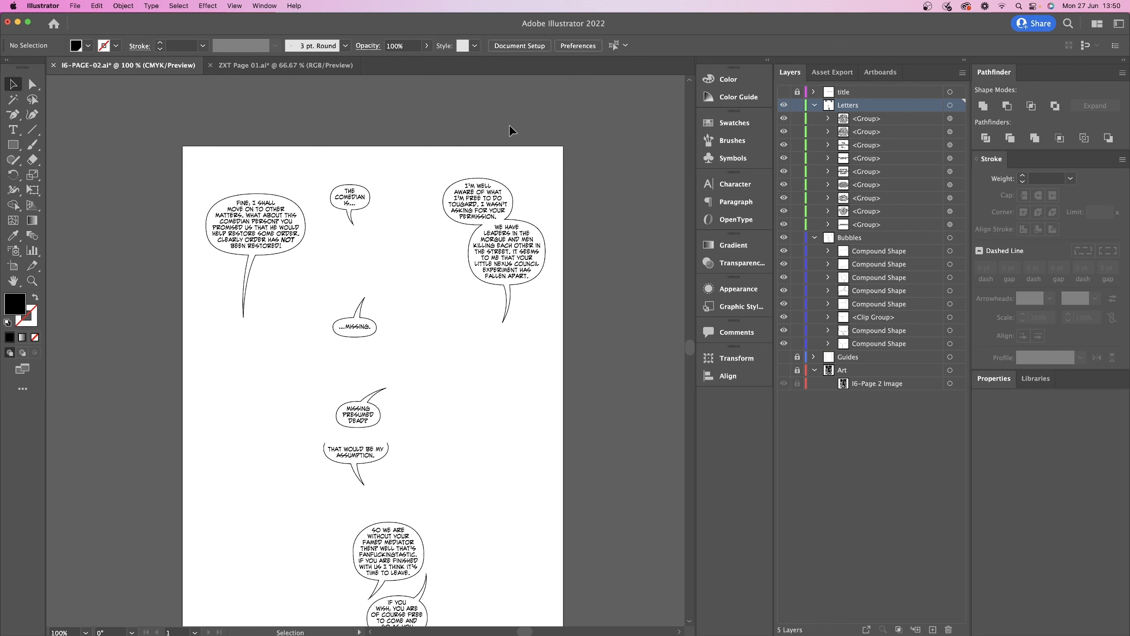
- Switch to the ZXT Page 01 document and examine the "There they are" balloon shape up close
{"action": "left_click", "coordinate": [288, 68]}
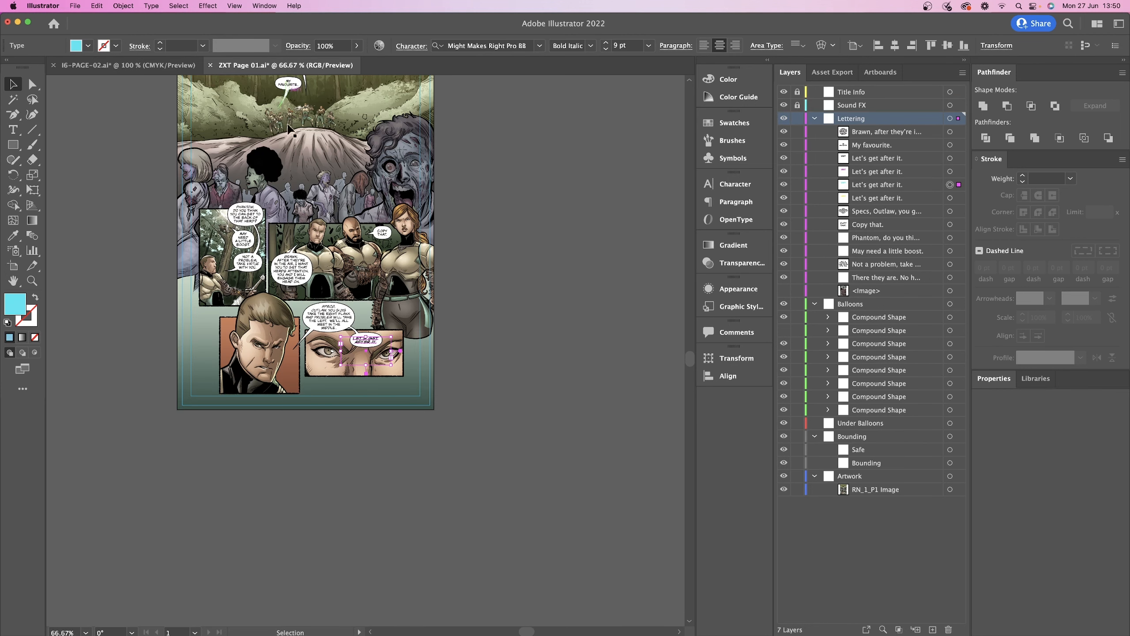
{"action": "scroll", "coordinate": [290, 142], "scroll_direction": "up", "scroll_amount": 3}
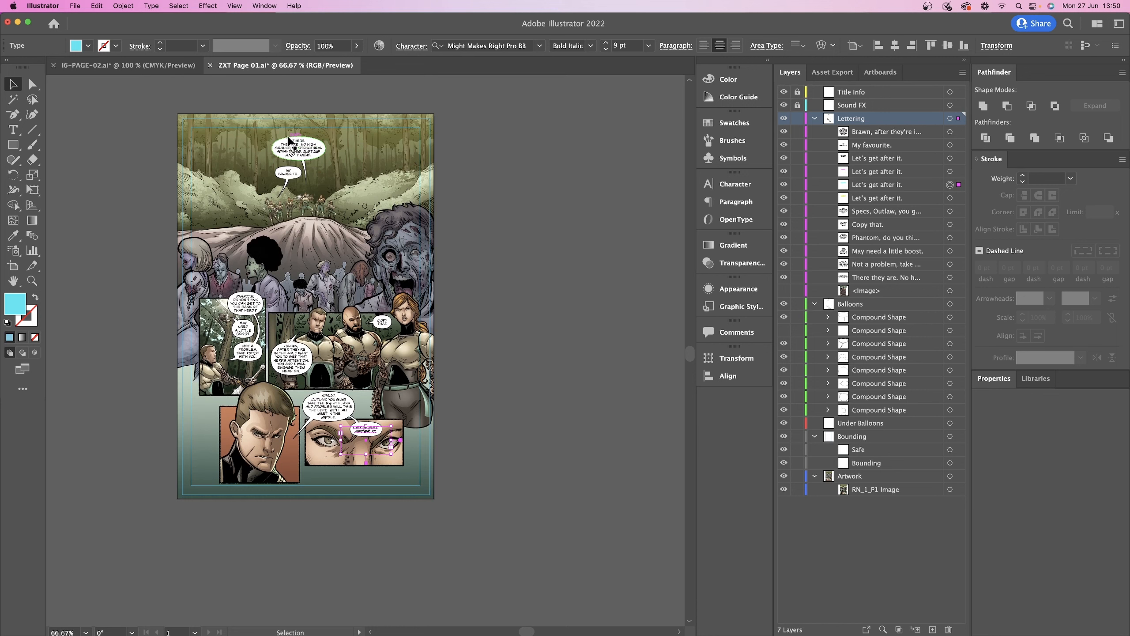
{"action": "left_click", "coordinate": [290, 142]}
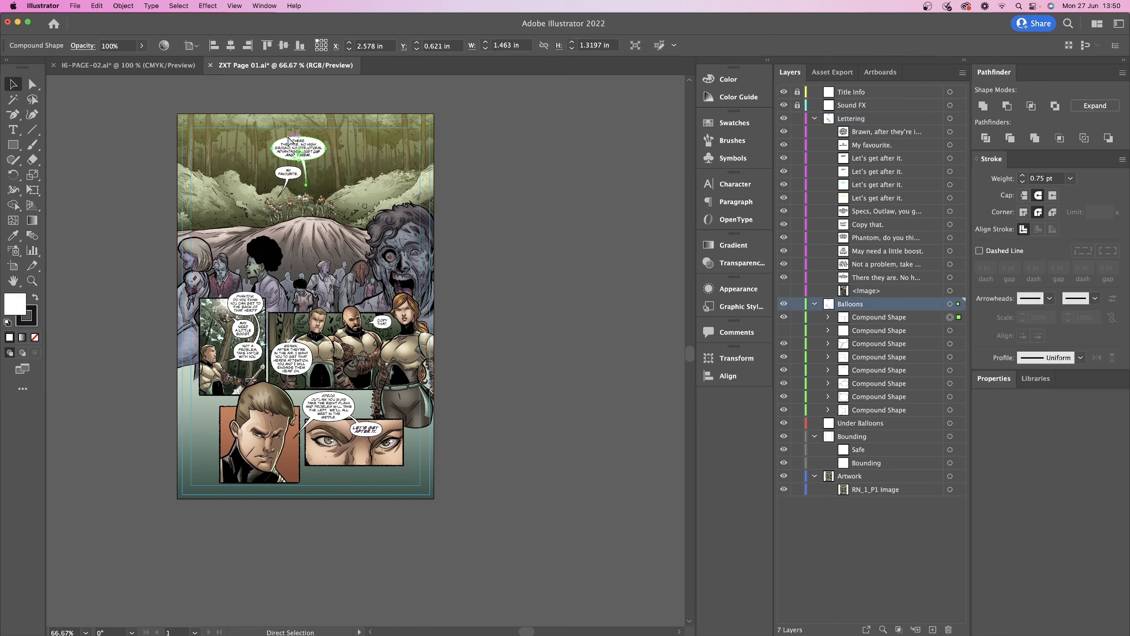
{"action": "scroll", "coordinate": [446, 485], "scroll_direction": "up", "scroll_amount": 1}
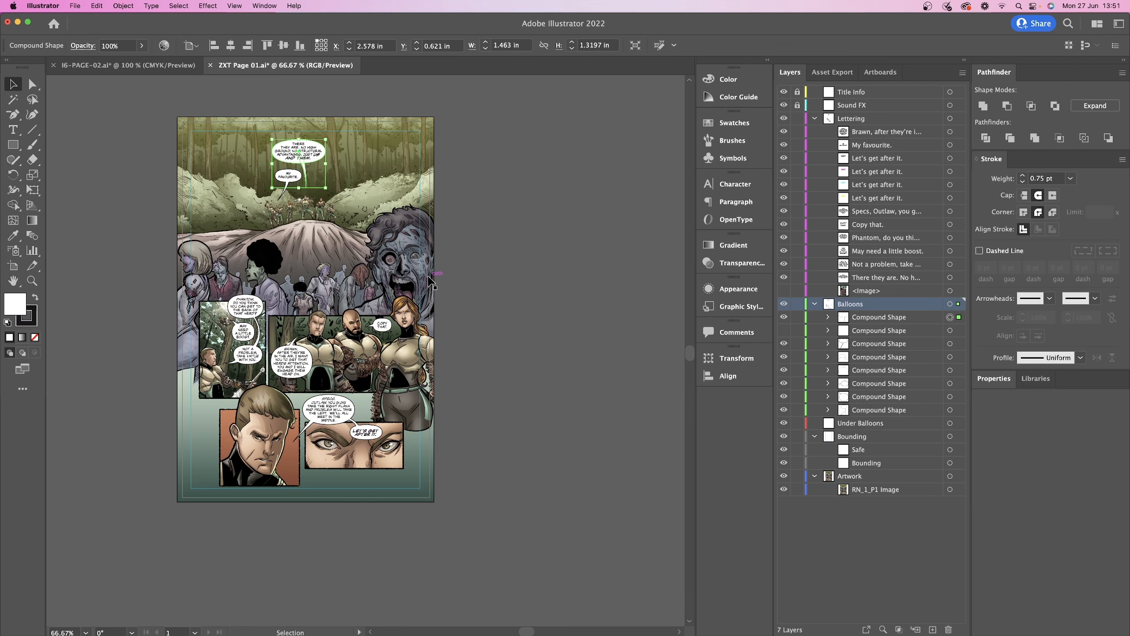
{"action": "key", "text": "a"}
{"action": "key", "text": "super+equal"}
{"action": "key", "text": "super+equal"}
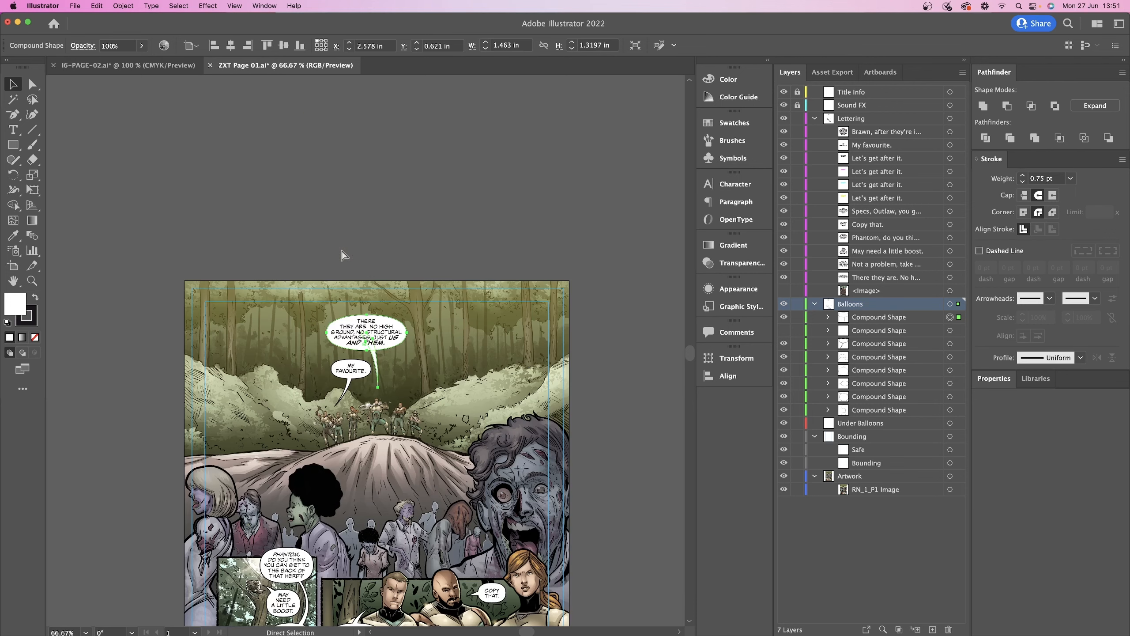
{"action": "key", "text": "super+equal"}
{"action": "key", "text": "super+equal"}
{"action": "key", "text": "v"}
{"action": "scroll", "coordinate": [342, 251], "scroll_direction": "up", "scroll_amount": 3}
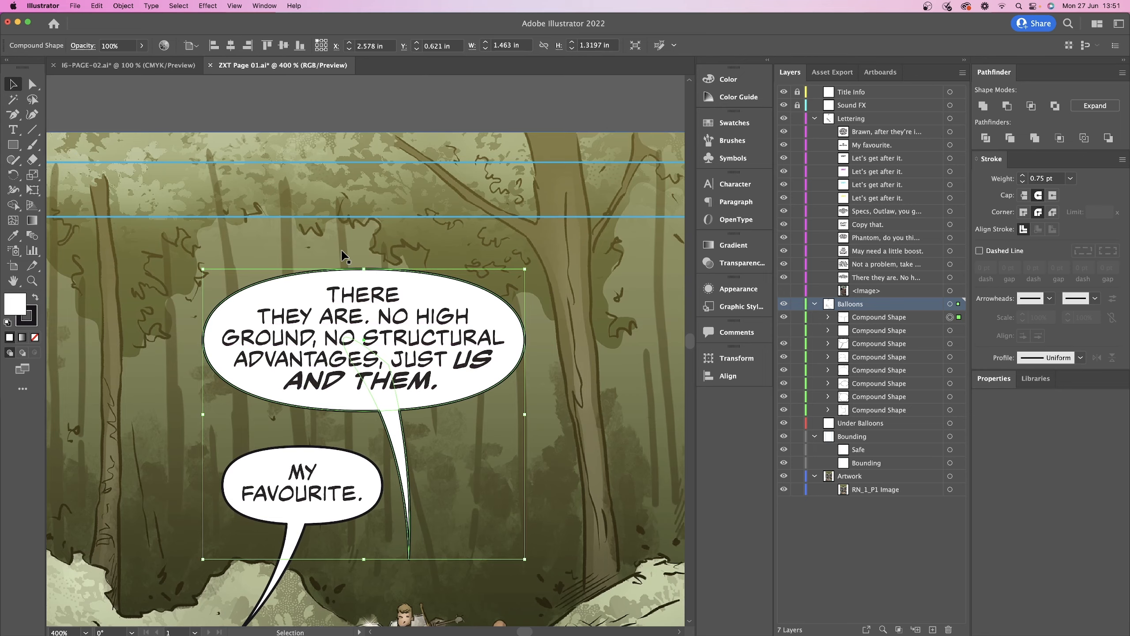
{"action": "scroll", "coordinate": [342, 251], "scroll_direction": "left", "scroll_amount": 3}
{"action": "left_click", "coordinate": [379, 101]}
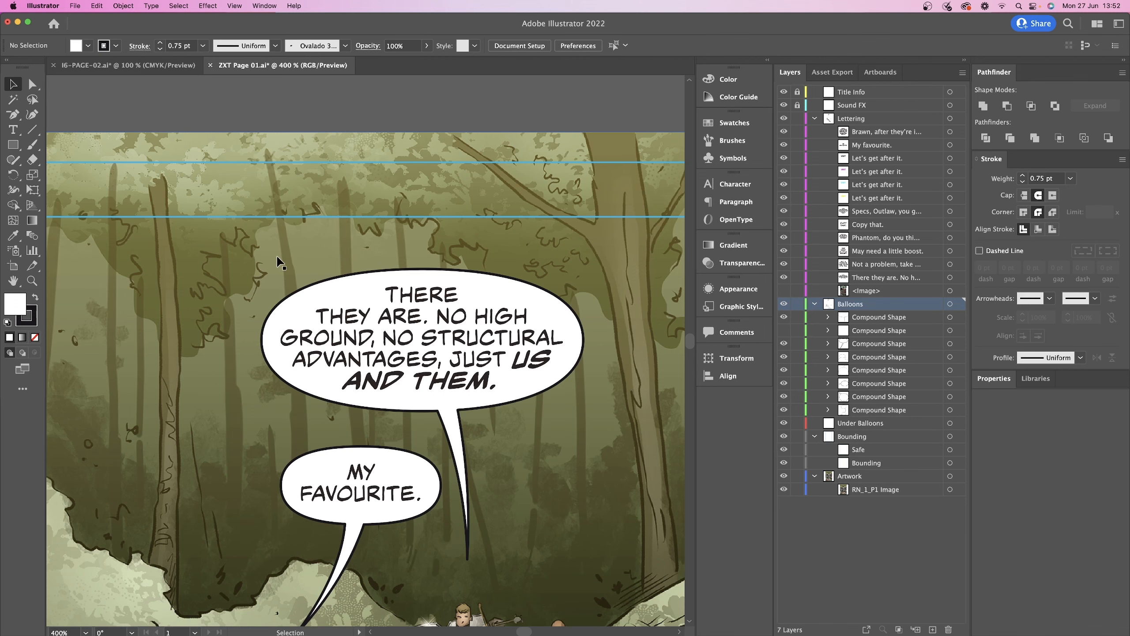
- Inspect the outer edge and stroke of the "There they are" balloon at high magnification
{"action": "key", "text": "super+equal"}
{"action": "key", "text": "super+equal"}
{"action": "key", "text": "super+equal"}
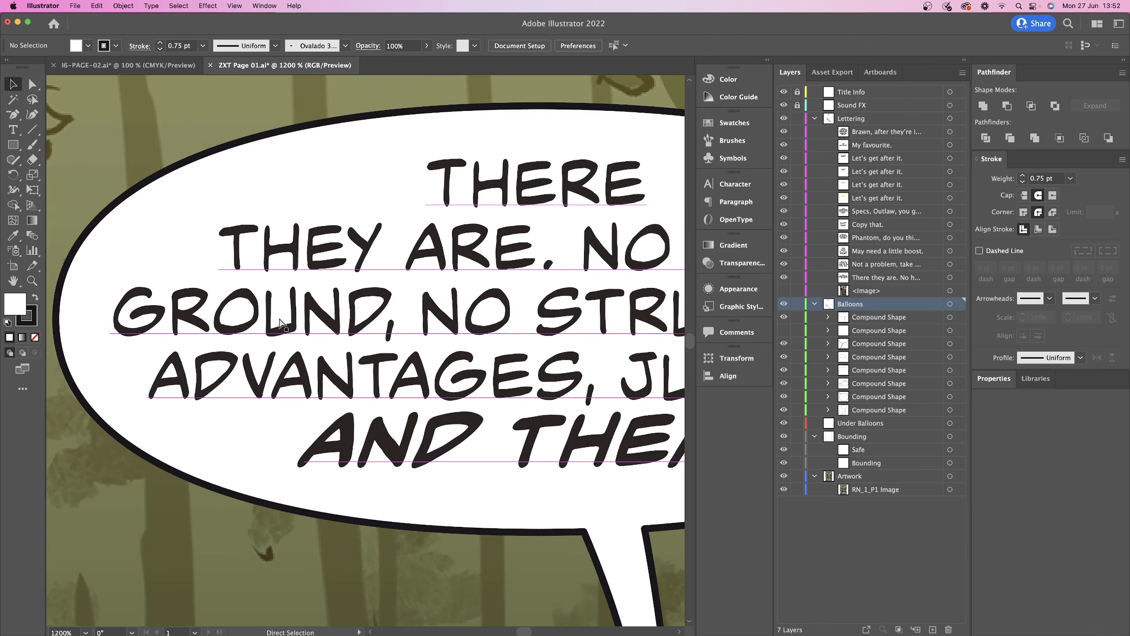
{"action": "scroll", "coordinate": [279, 324], "scroll_direction": "left", "scroll_amount": 5}
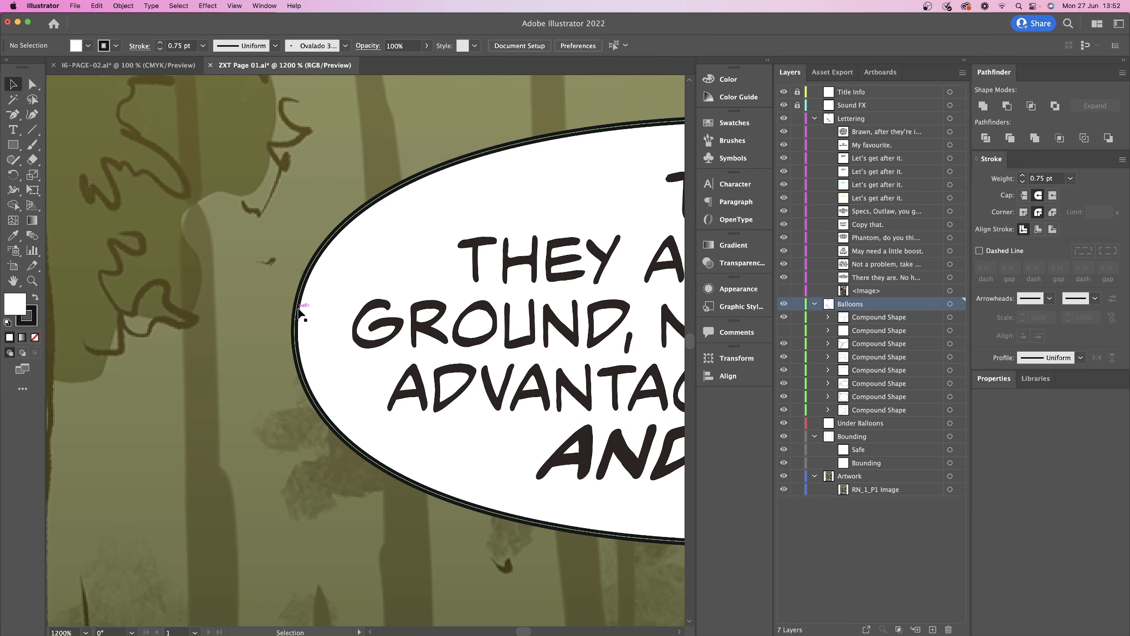
{"action": "key", "text": "super+minus"}
{"action": "scroll", "coordinate": [344, 332], "scroll_direction": "up", "scroll_amount": 3}
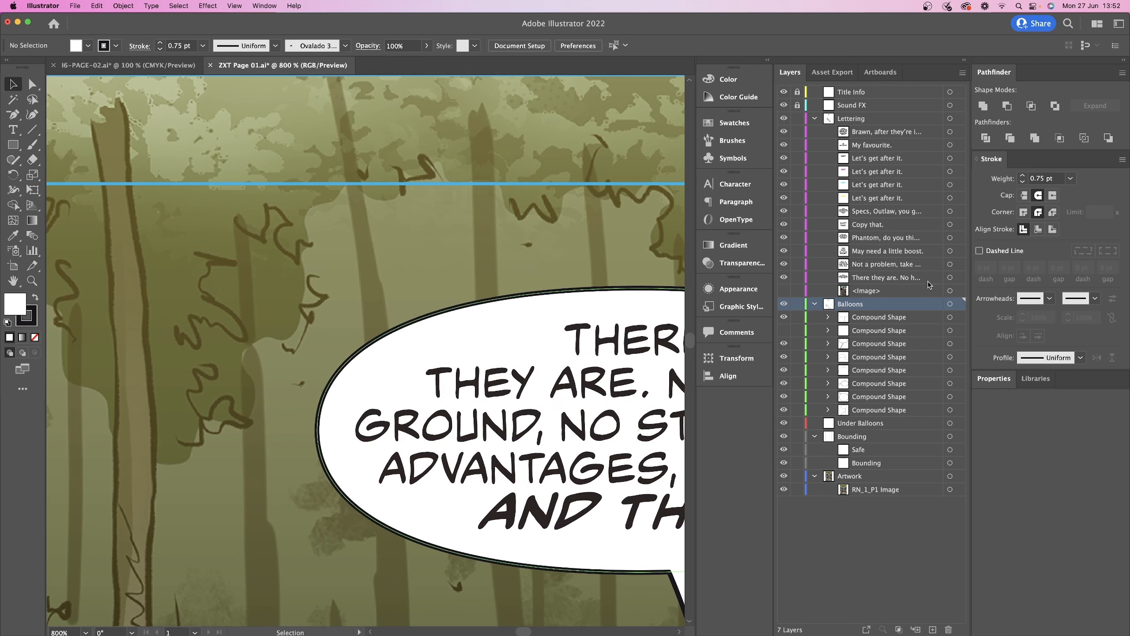
- Select the topmost balloon shape and nudge it sideways and back to compare it with the duplicate shape beneath
{"action": "left_click", "coordinate": [949, 317]}
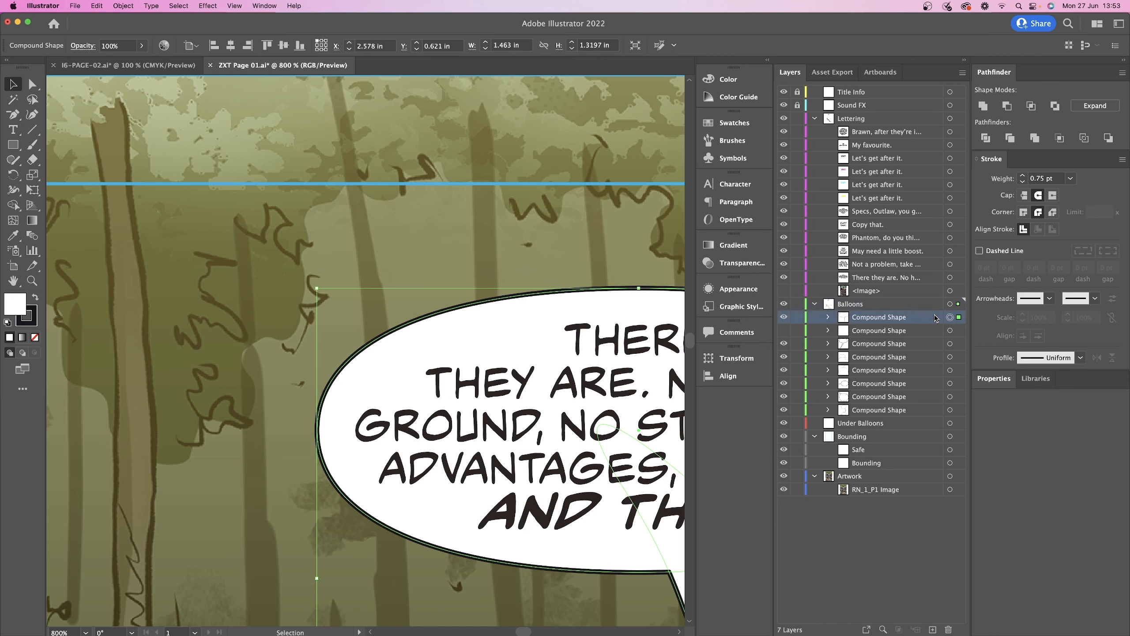
{"action": "key", "text": "Right"}
{"action": "key", "text": "Left"}
{"action": "key", "text": "Right"}
{"action": "key", "text": "Left"}
{"action": "key", "text": "Right"}
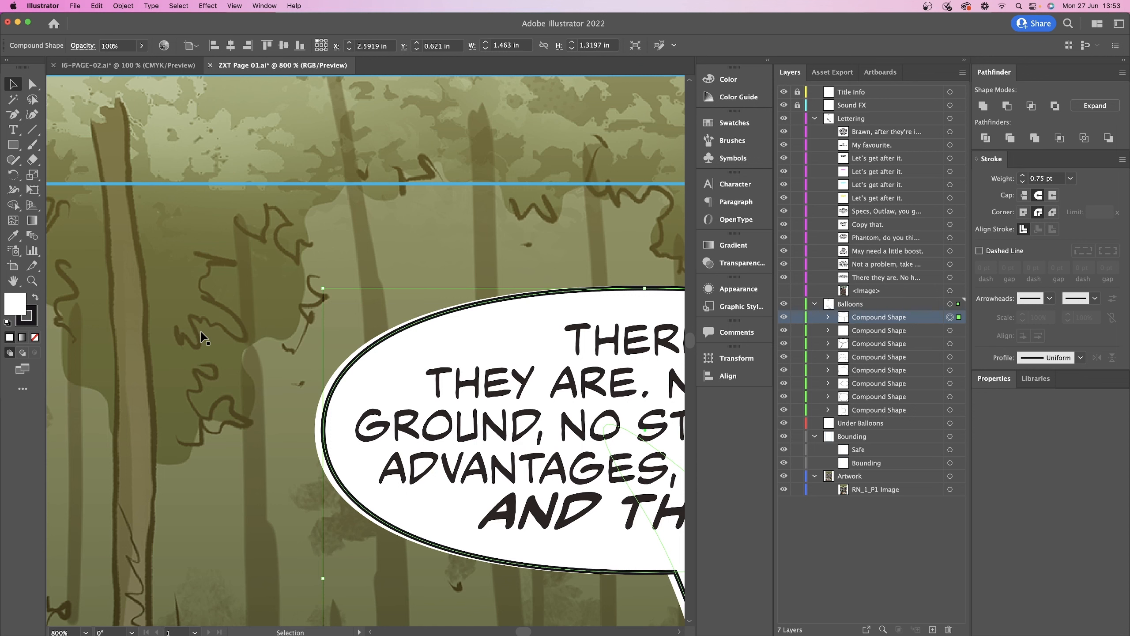
{"action": "scroll", "coordinate": [203, 338], "scroll_direction": "right", "scroll_amount": 1}
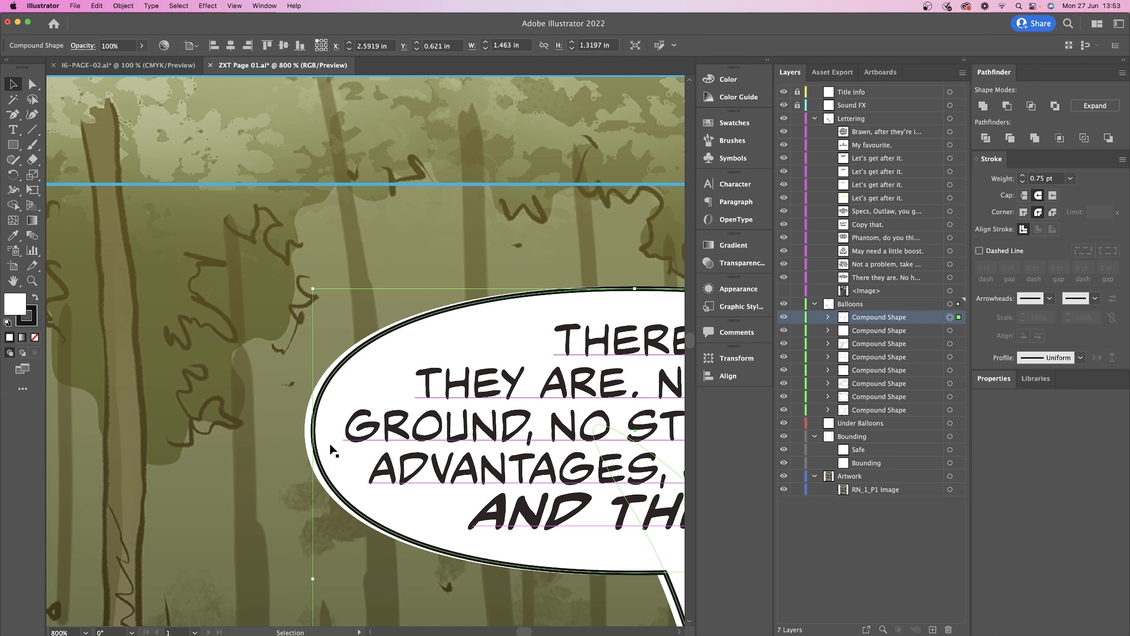
{"action": "key", "text": "Left"}
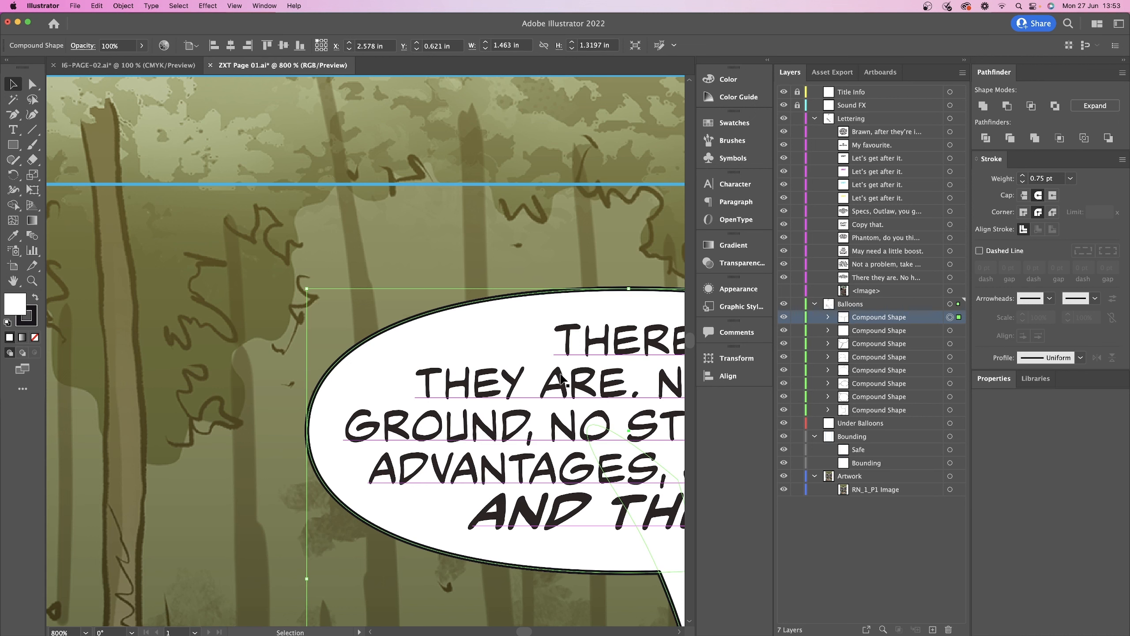
- Hide the duplicate balloon shape while nudging the topmost one sideways and back, and show the duplicate again
{"action": "key", "text": "Right"}
{"action": "left_click", "coordinate": [784, 331]}
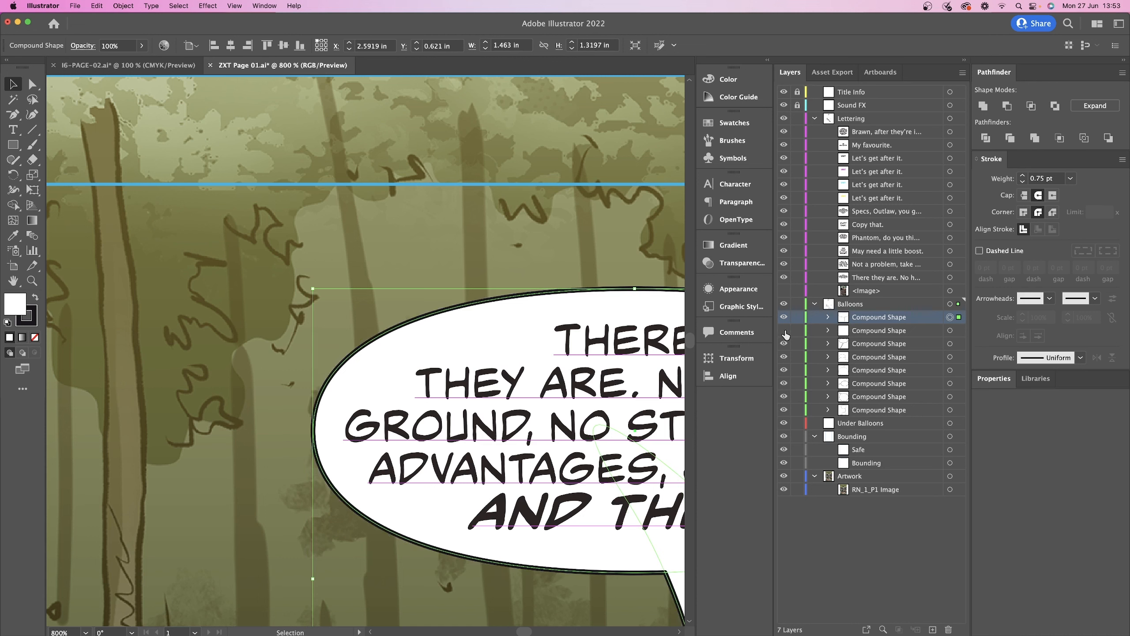
{"action": "key", "text": "Left"}
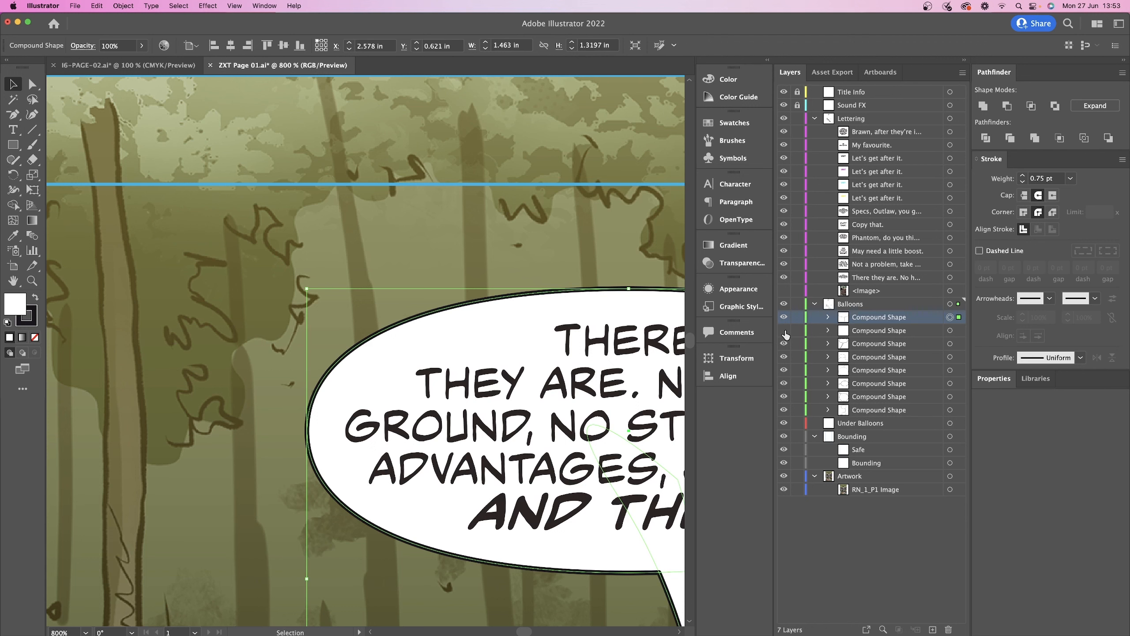
{"action": "key", "text": "Right"}
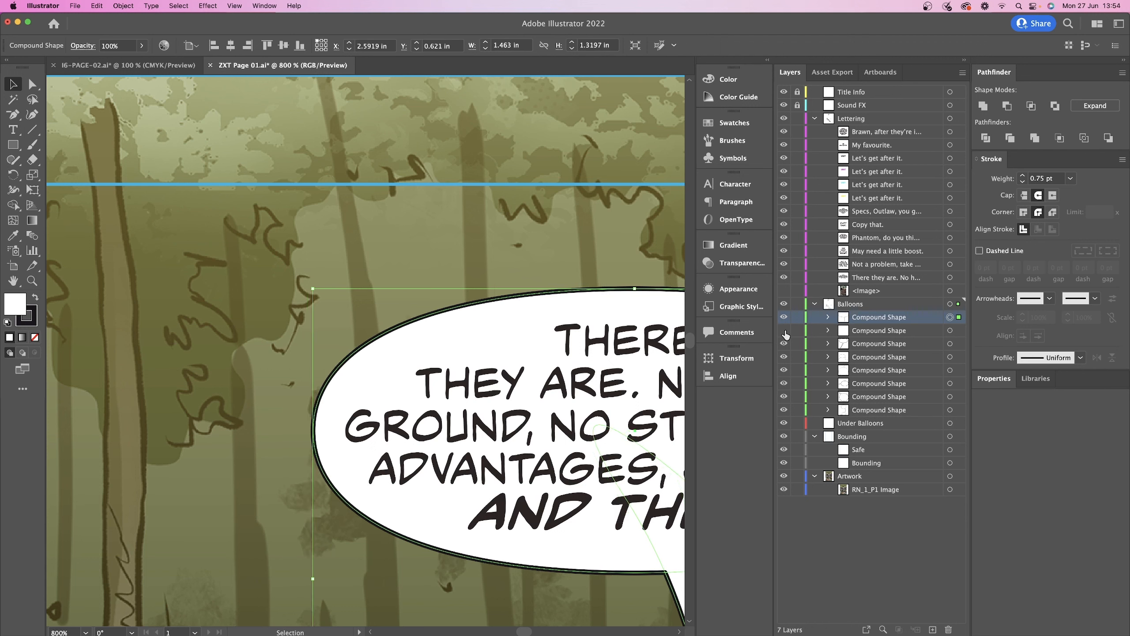
{"action": "key", "text": "Left"}
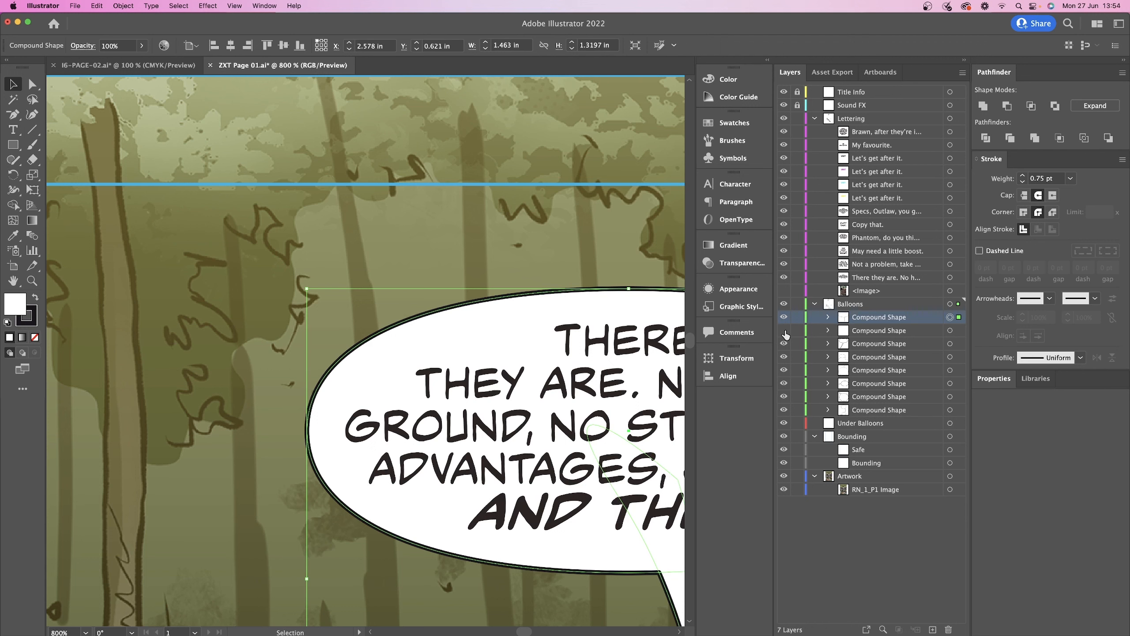
{"action": "left_click", "coordinate": [785, 331]}
{"action": "key", "text": "super+minus"}
{"action": "key", "text": "super+minus"}
{"action": "key", "text": "super+minus"}
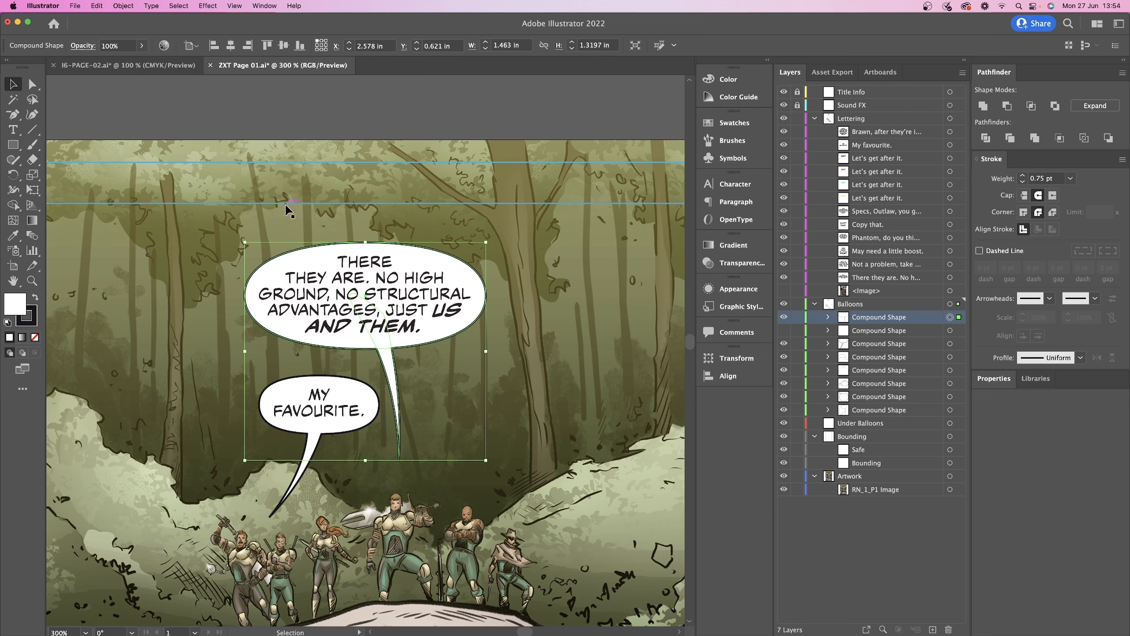
- Move down the page to the "Specs, Outlaw" and "Let's get after it" balloons and select the "Let's get after it" lettering
{"action": "left_click", "coordinate": [331, 313]}
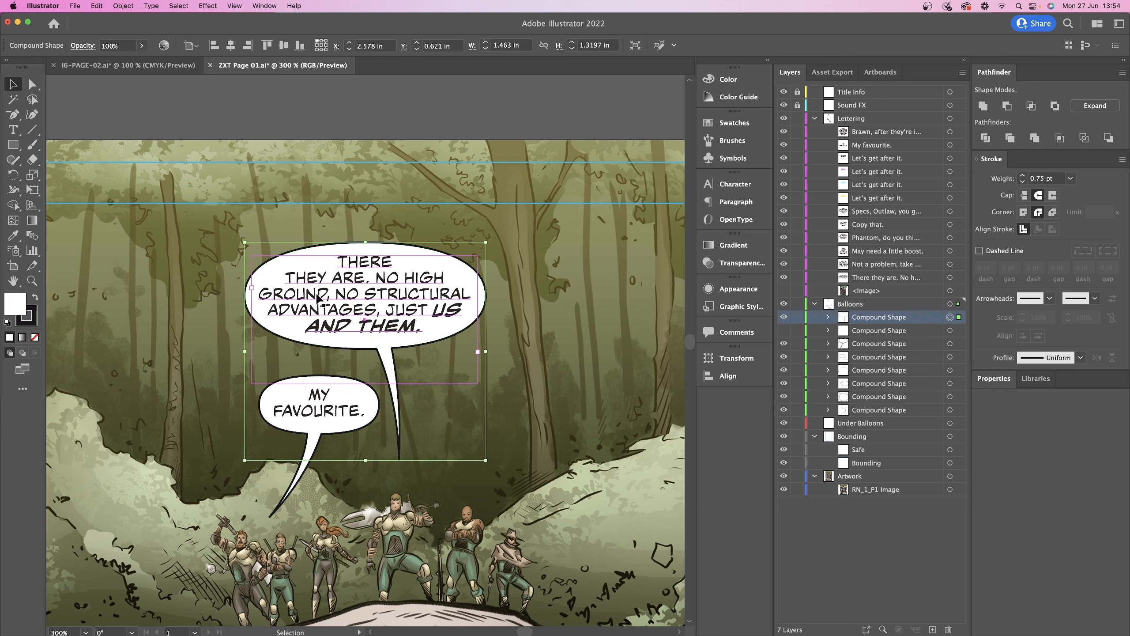
{"action": "left_click", "coordinate": [327, 246]}
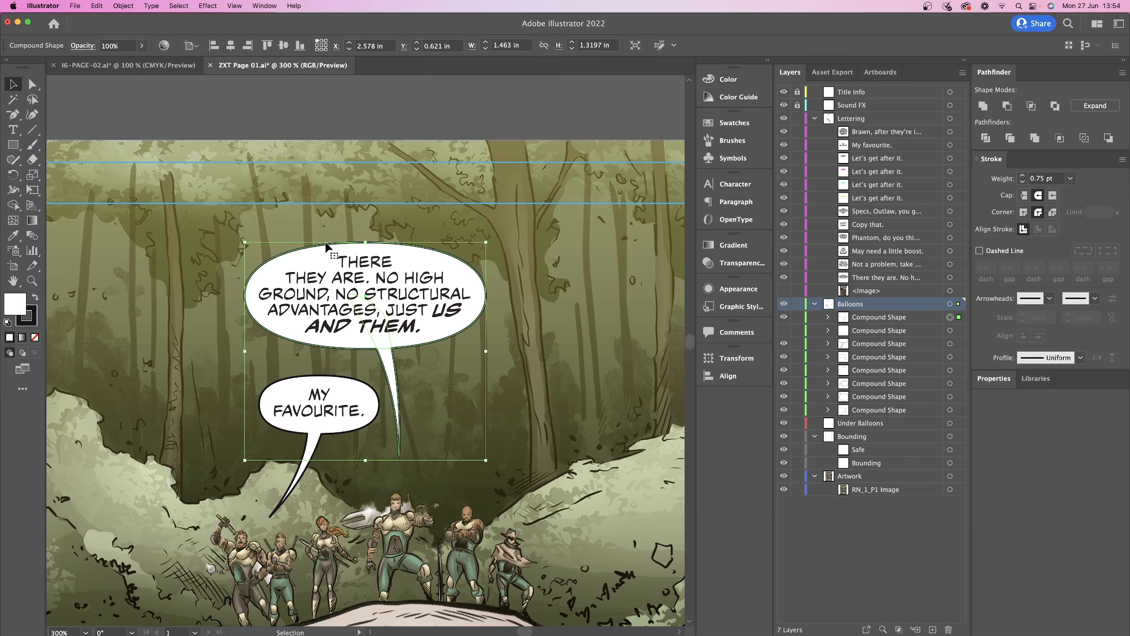
{"action": "scroll", "coordinate": [551, 326], "scroll_direction": "down", "scroll_amount": 5}
{"action": "scroll", "coordinate": [551, 327], "scroll_direction": "down", "scroll_amount": 20}
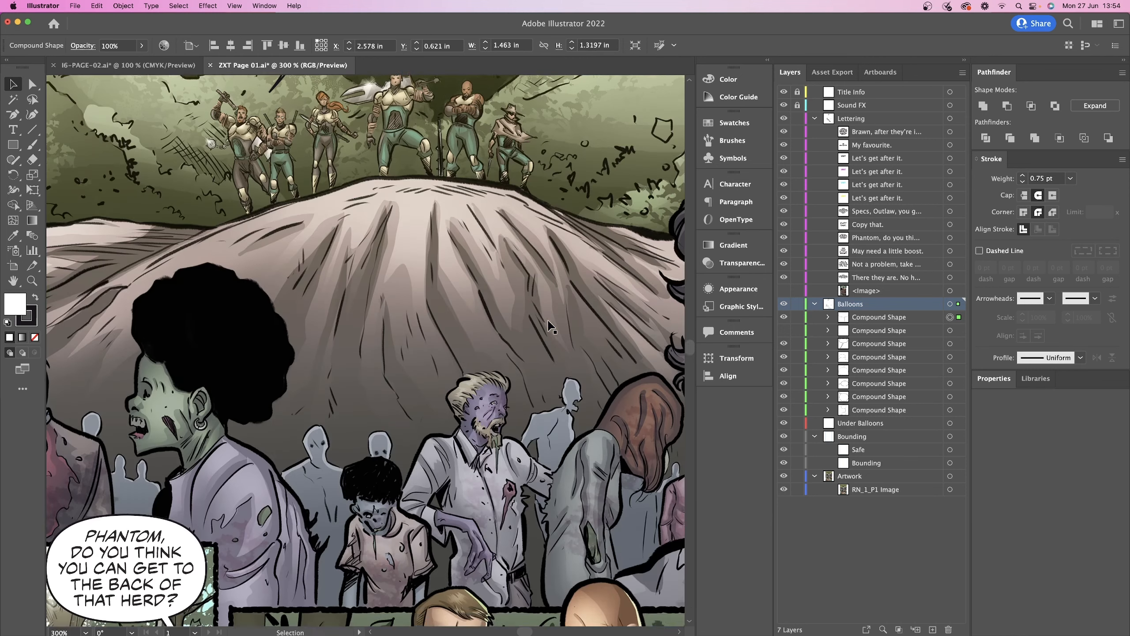
{"action": "scroll", "coordinate": [551, 326], "scroll_direction": "right", "scroll_amount": 3}
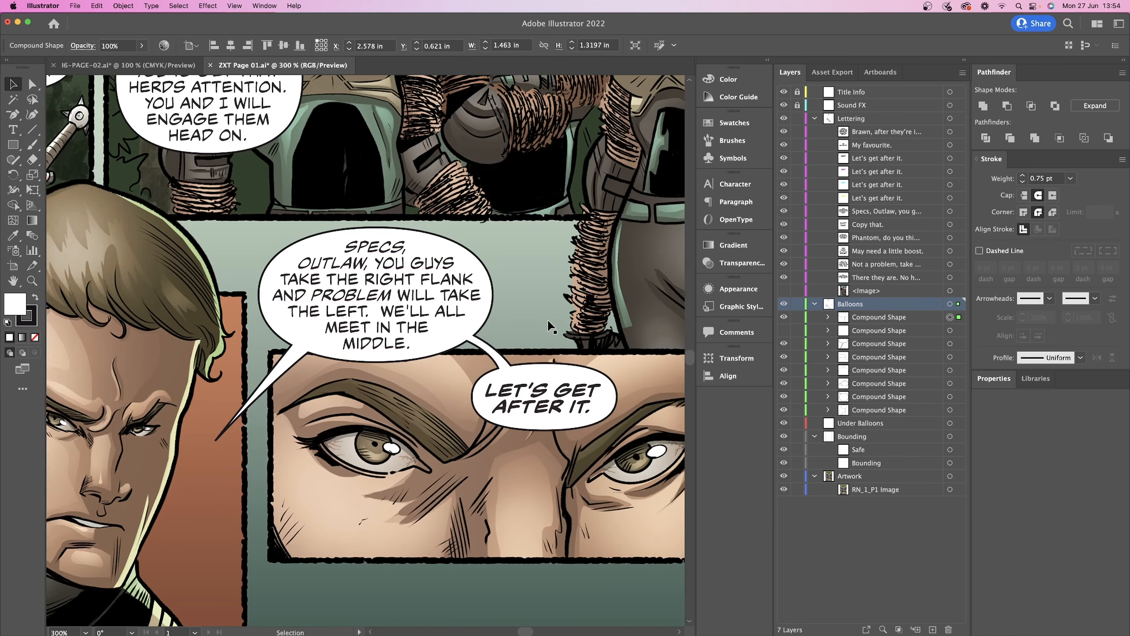
{"action": "scroll", "coordinate": [551, 327], "scroll_direction": "down", "scroll_amount": 1}
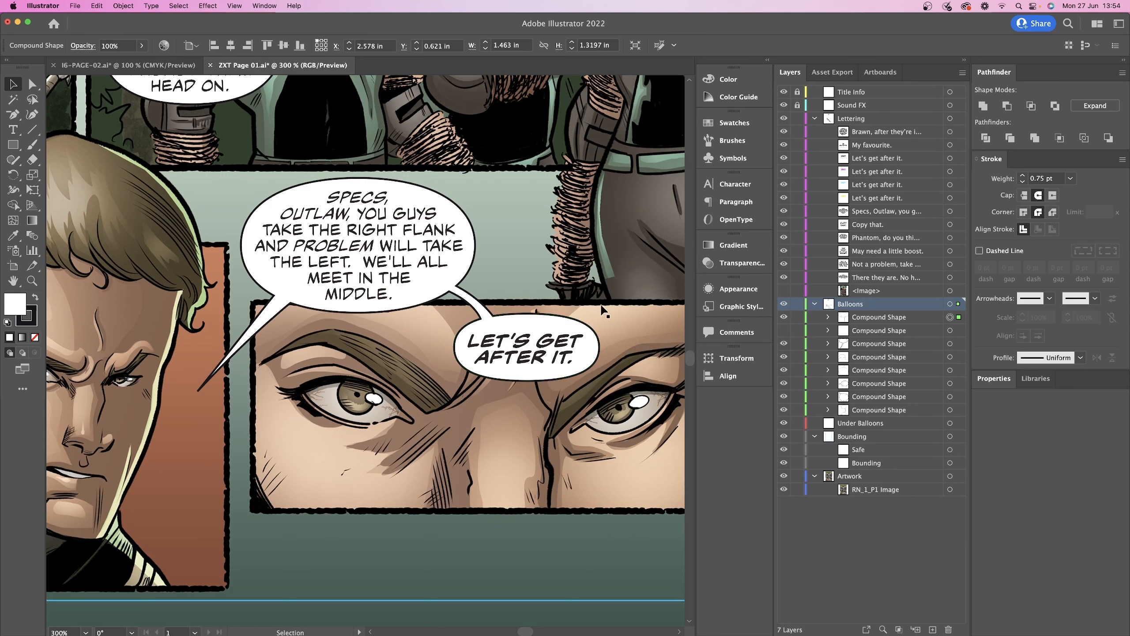
{"action": "left_click", "coordinate": [527, 346]}
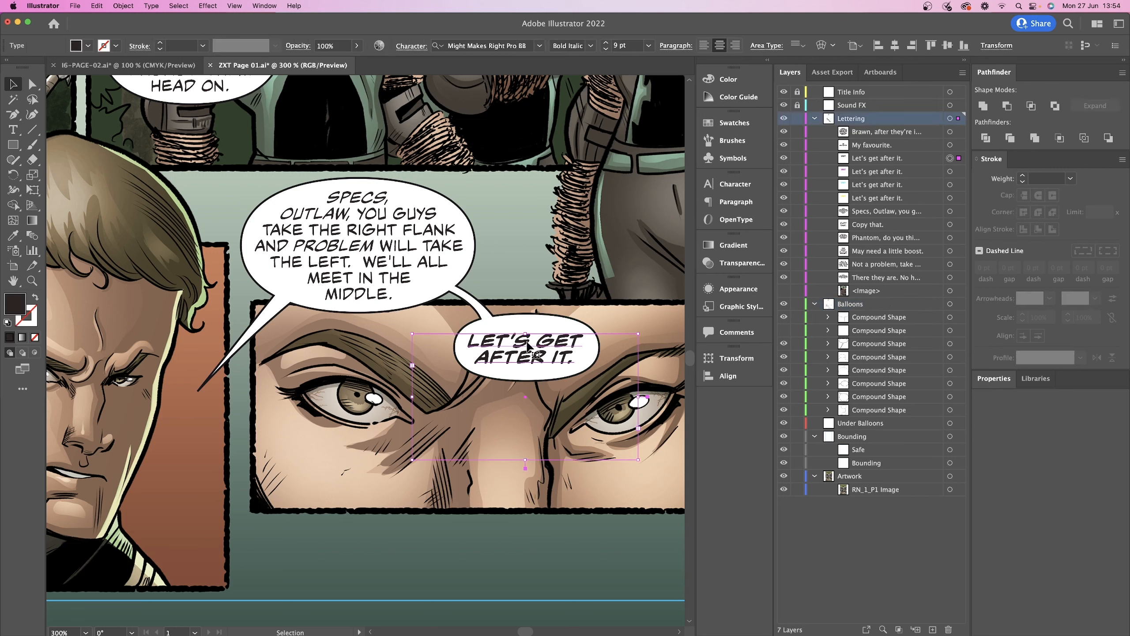
- Hide and reshow the "Specs, Outlaw" lettering, then nudge it sideways and vertically and back to check for duplicate text beneath
{"action": "left_click", "coordinate": [406, 218]}
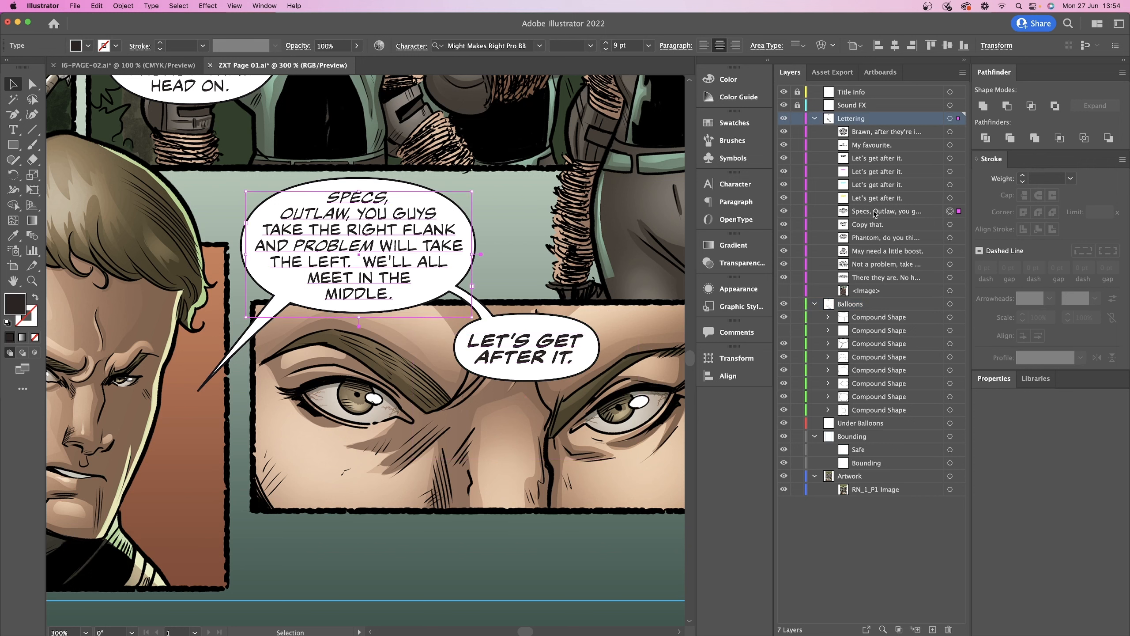
{"action": "left_click", "coordinate": [784, 212]}
{"action": "left_click", "coordinate": [784, 212]}
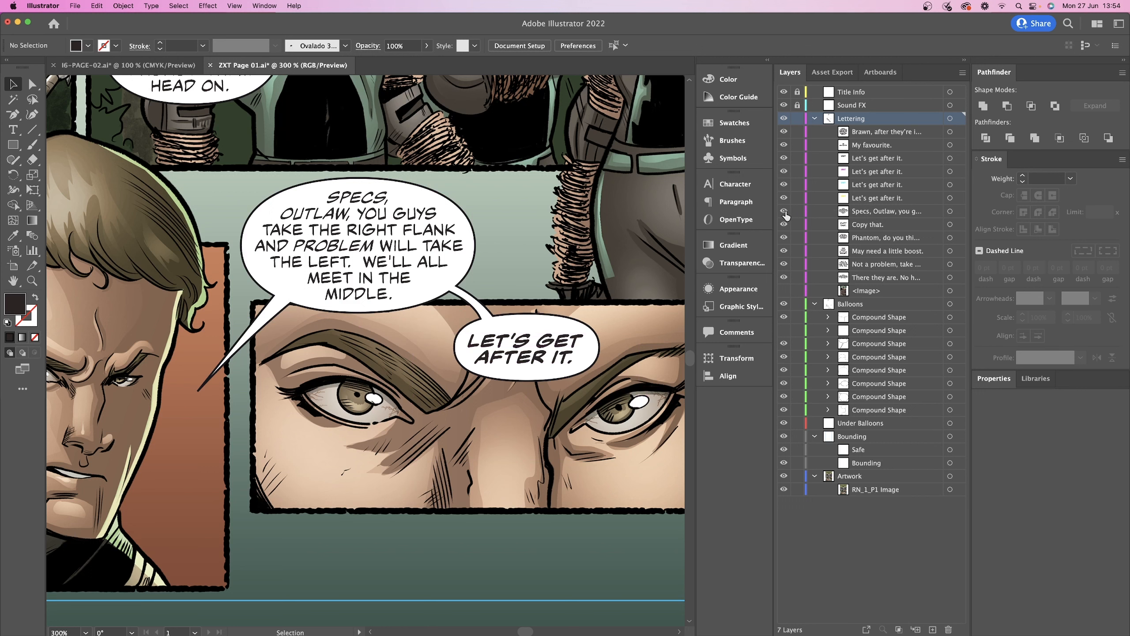
{"action": "left_click", "coordinate": [392, 258]}
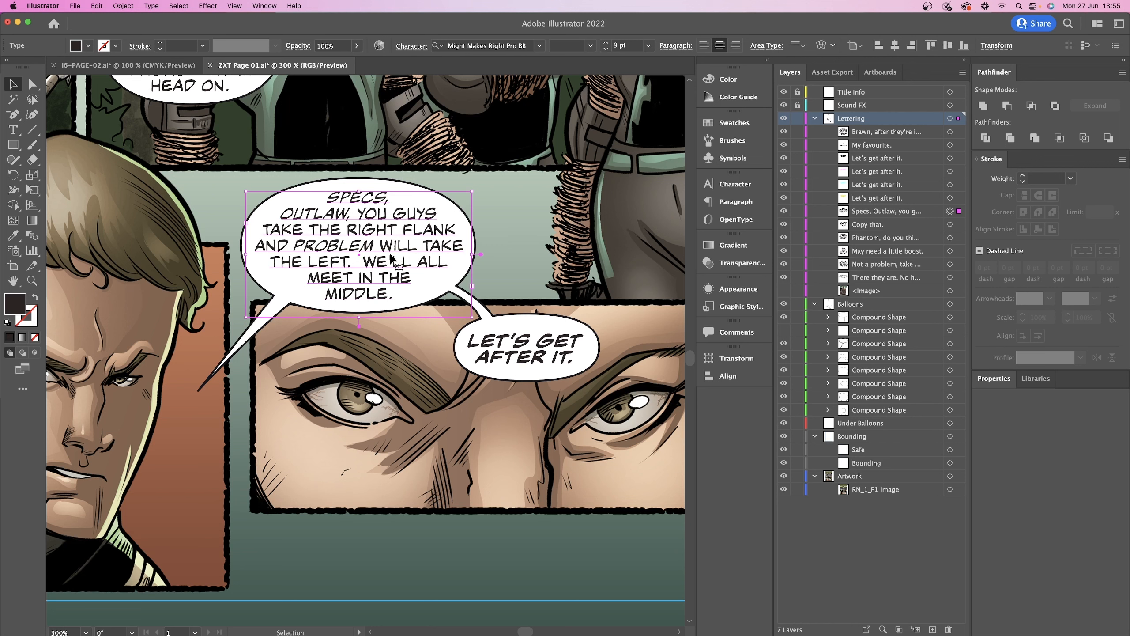
{"action": "key", "text": "Right"}
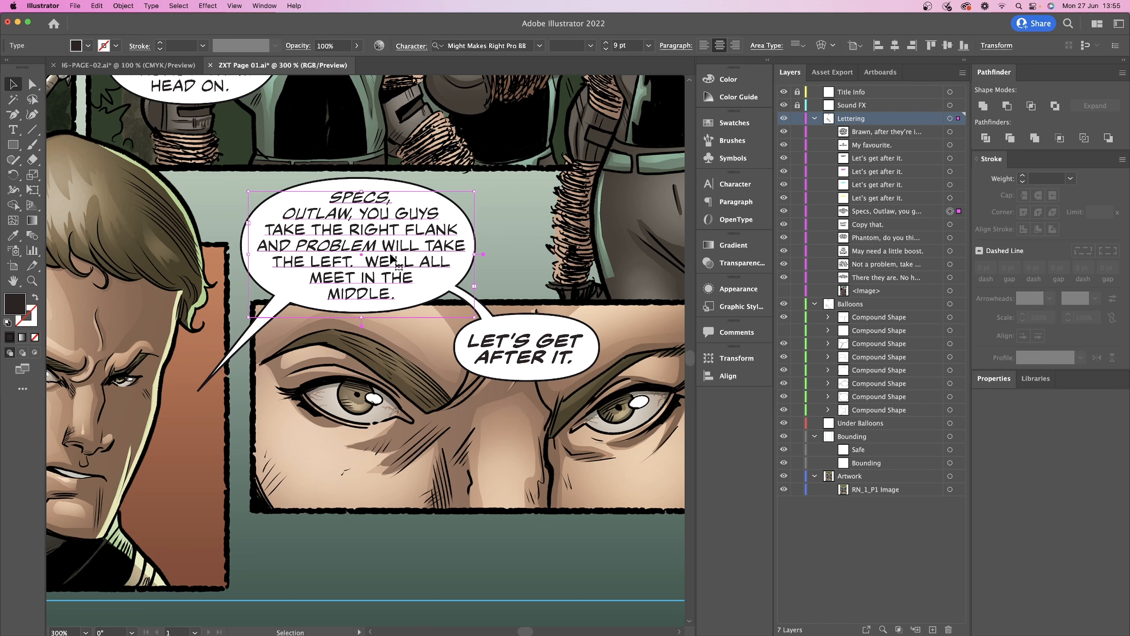
{"action": "key", "text": "Left"}
{"action": "key", "text": "Right"}
{"action": "key", "text": "Left"}
{"action": "left_click_drag", "start_coordinate": [392, 256], "coordinate": [392, 258]}
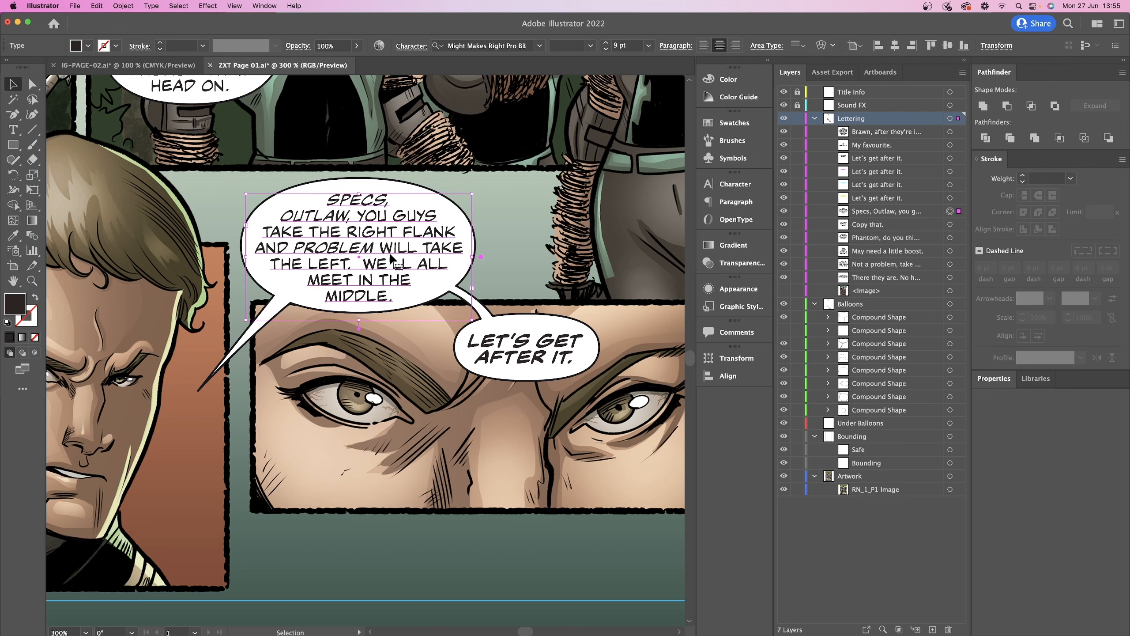
{"action": "key", "text": "Up"}
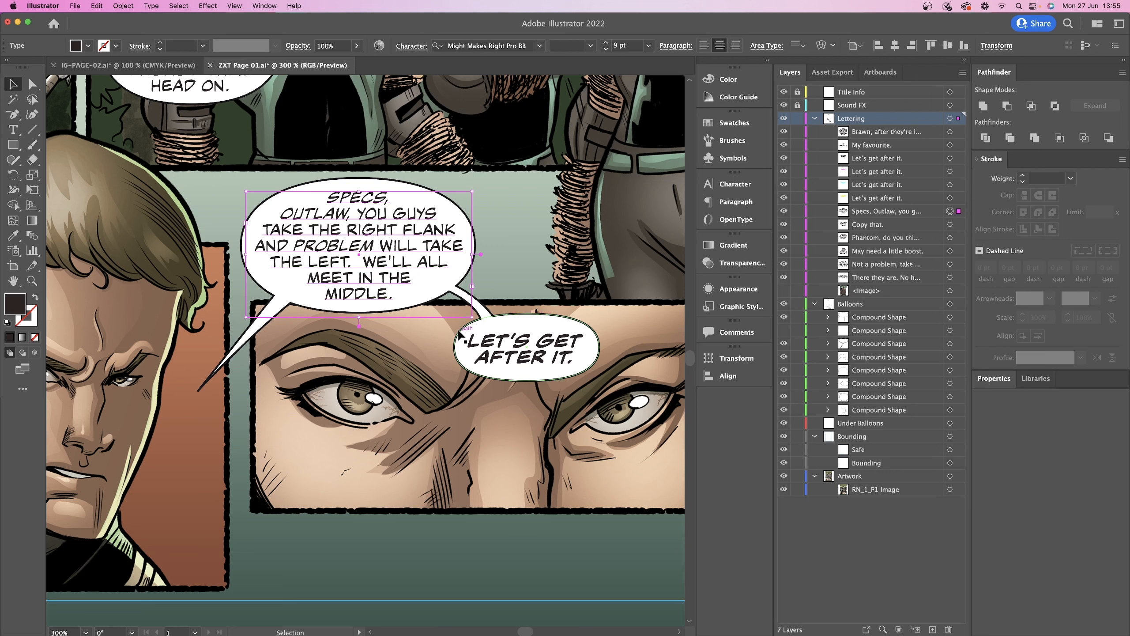
- Nudge the topmost "Let's get after it" lettering sideways and back at high magnification to check for copies beneath
{"action": "left_click", "coordinate": [497, 348]}
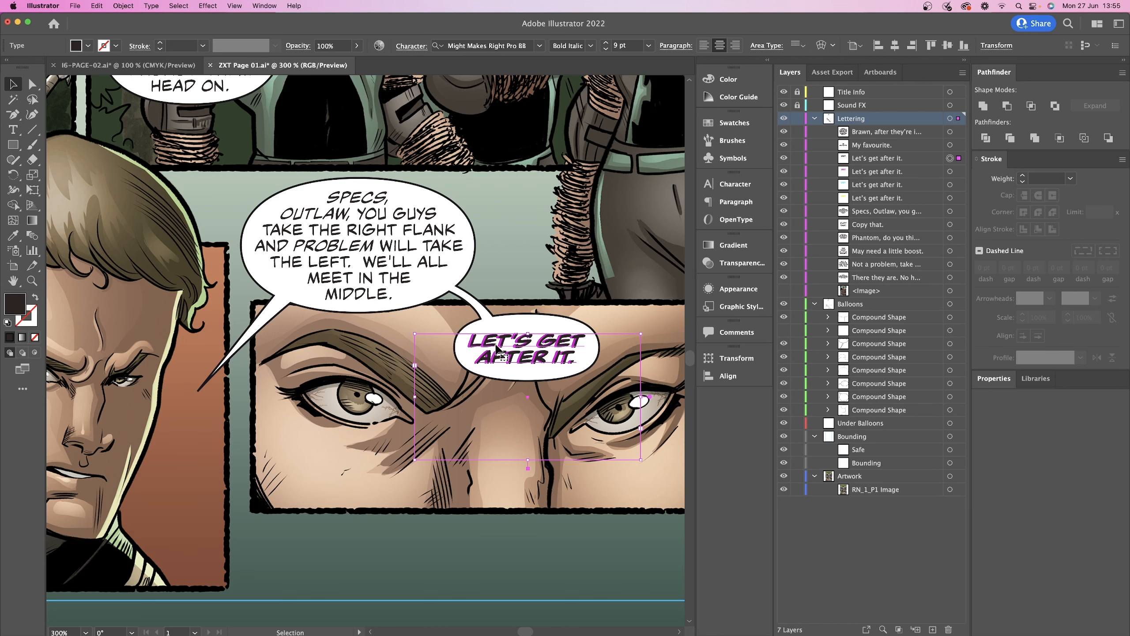
{"action": "key", "text": "super+equal"}
{"action": "key", "text": "super+equal"}
{"action": "key", "text": "super+equal"}
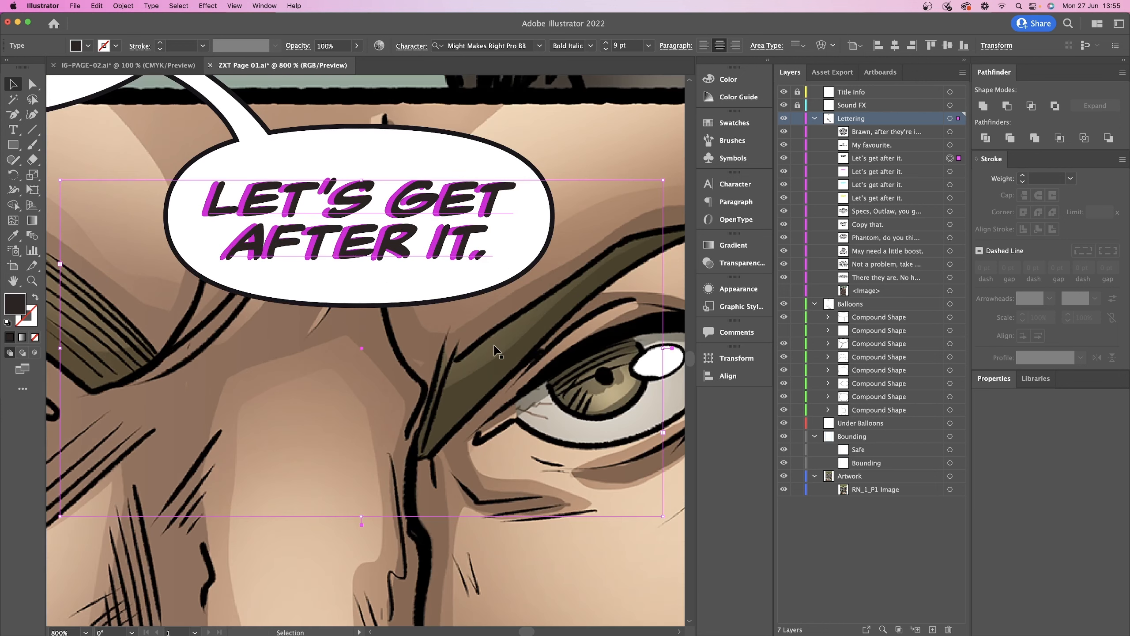
{"action": "scroll", "coordinate": [450, 338], "scroll_direction": "up", "scroll_amount": 3}
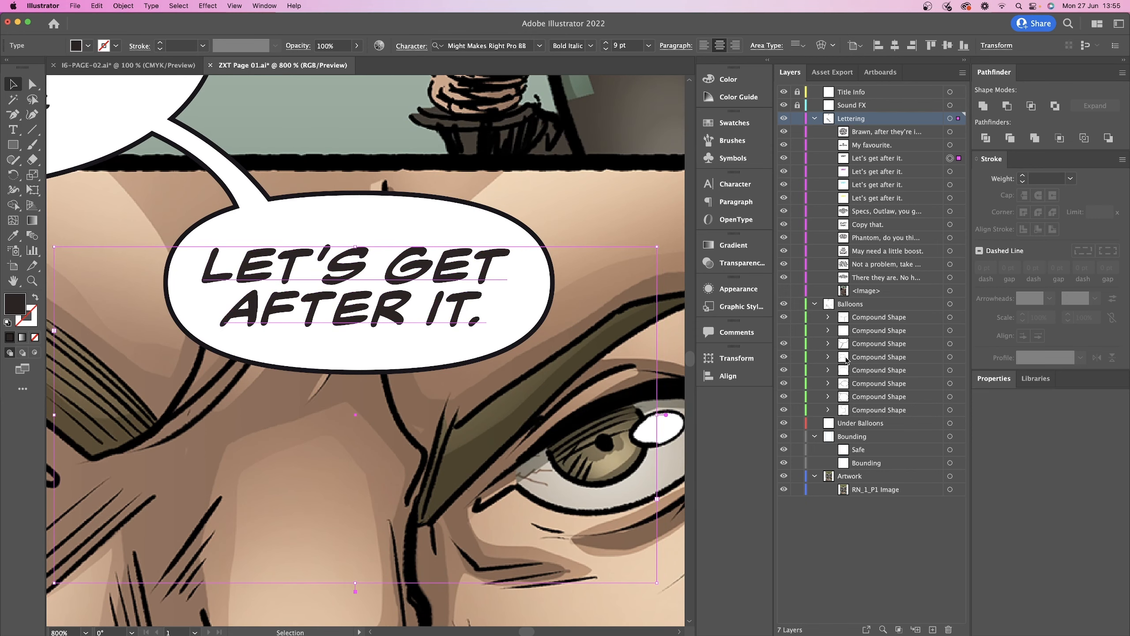
- Select the cyan copy of the "Let's get after it" lettering and nudge it down from beneath the black text
{"action": "left_click", "coordinate": [951, 185]}
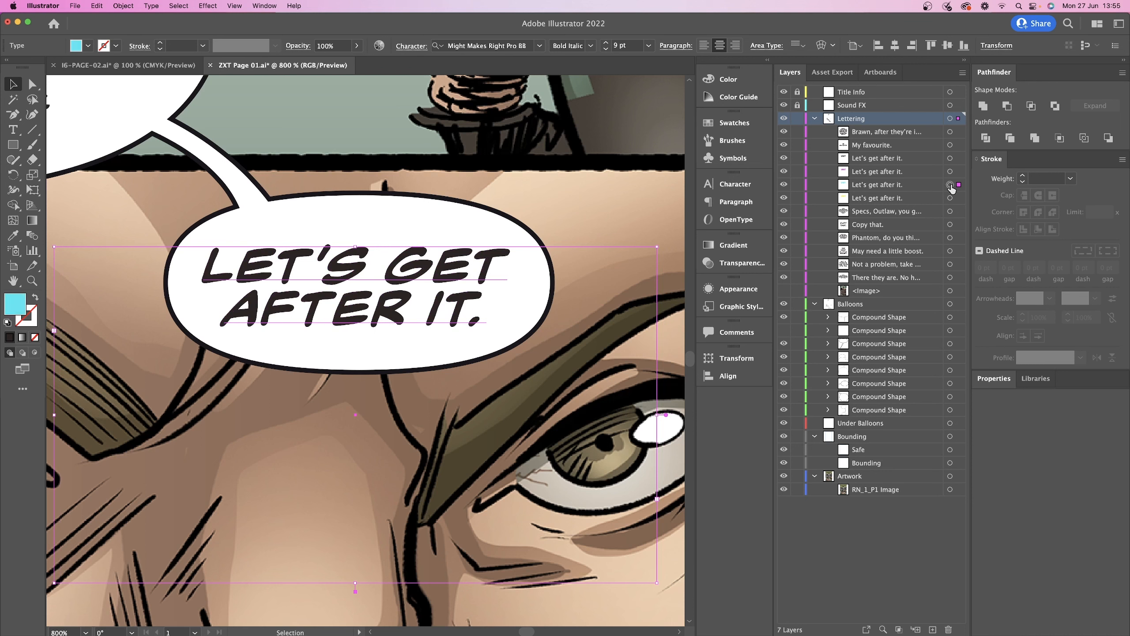
{"action": "key", "text": "Down"}
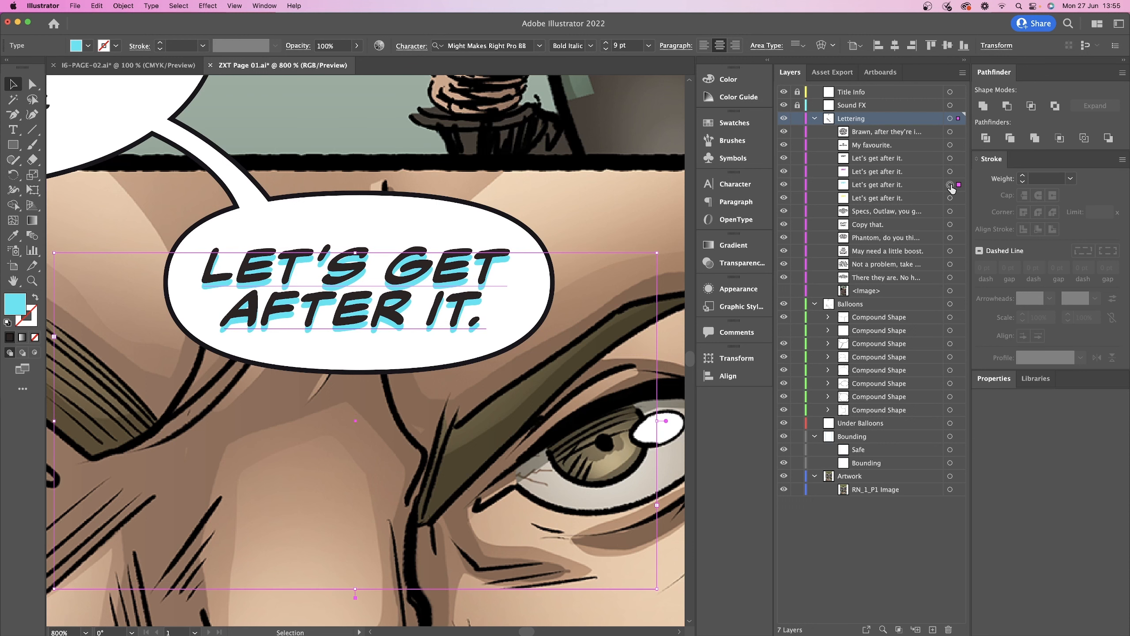
{"action": "key", "text": "super+minus"}
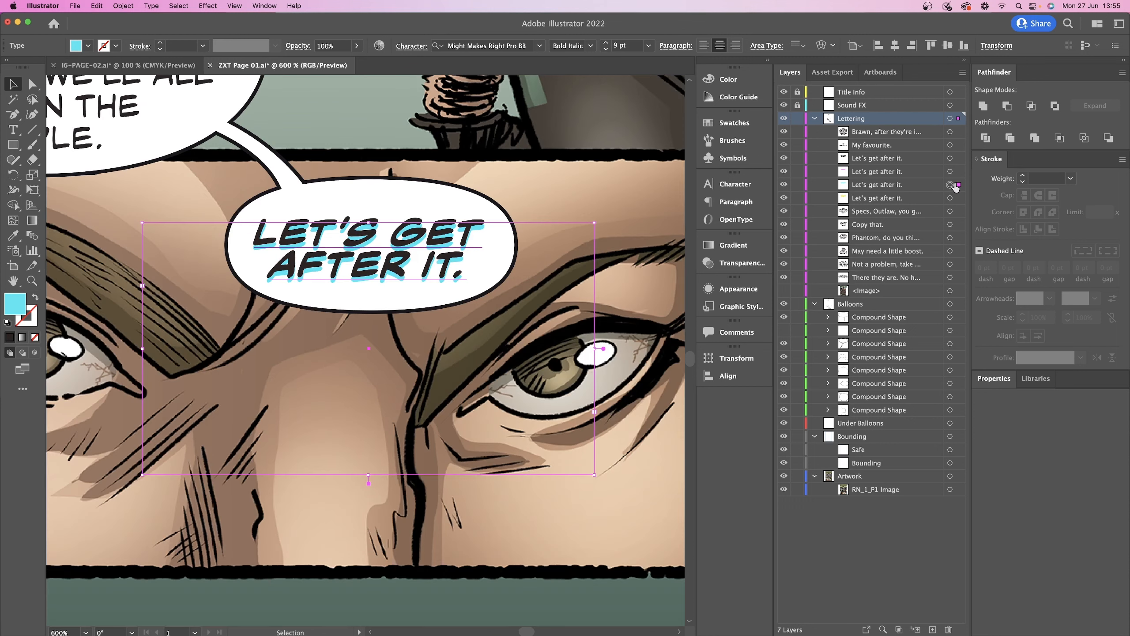
- Hide the three duplicate "Let's get after it" texts and nudge the remaining topmost lettering slightly to the right
{"action": "left_click", "coordinate": [783, 173]}
{"action": "left_click", "coordinate": [783, 185]}
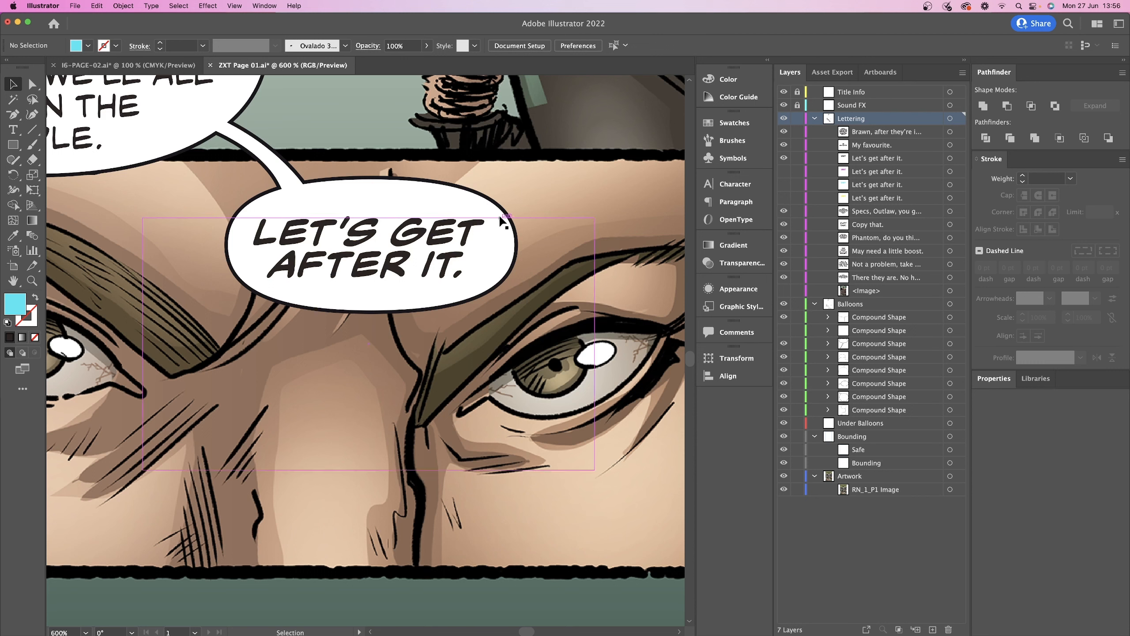
{"action": "left_click", "coordinate": [431, 248]}
{"action": "mouse_move", "coordinate": [431, 248]}
{"action": "left_mouse_down"}
{"action": "mouse_move", "coordinate": [445, 254]}
{"action": "mouse_move", "coordinate": [436, 249]}
{"action": "left_mouse_up"}
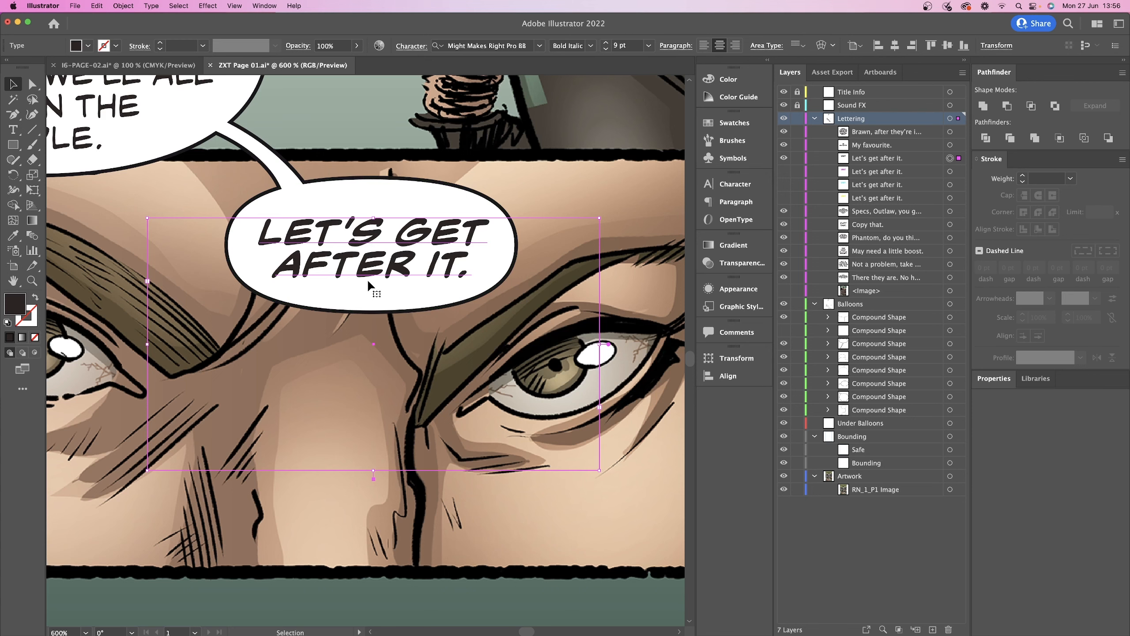
- Review the ZXT page at 100% and switch to the I6-PAGE-02 document with its lettered balloons
{"action": "key", "text": "super+minus"}
{"action": "key", "text": "super+minus"}
{"action": "key", "text": "super+minus"}
{"action": "key", "text": "super+minus"}
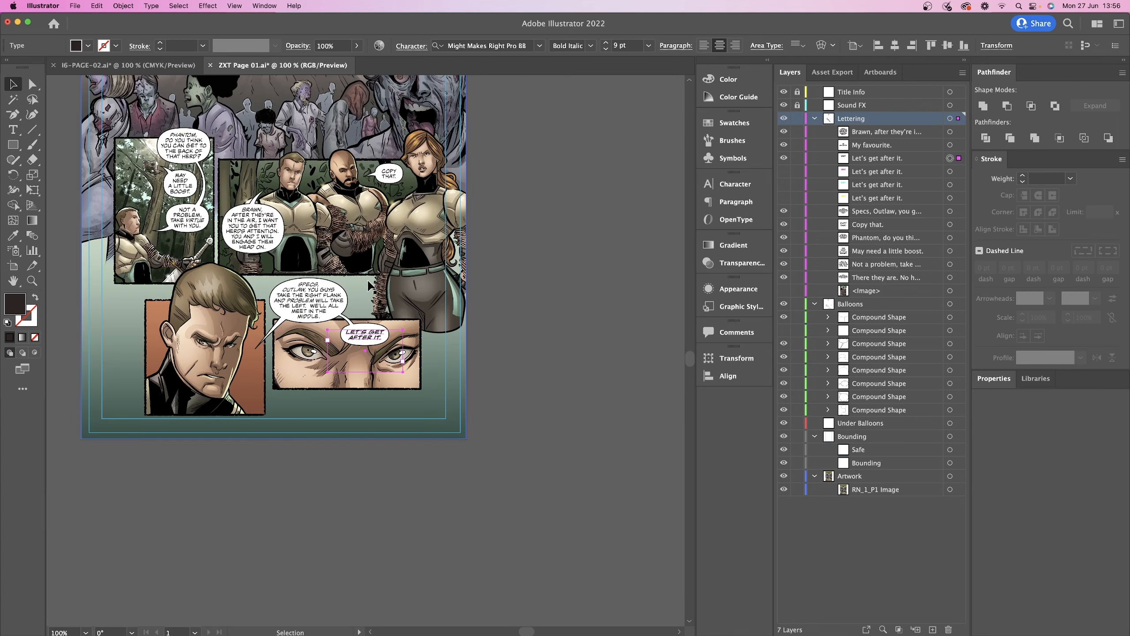
{"action": "scroll", "coordinate": [368, 285], "scroll_direction": "up", "scroll_amount": 5}
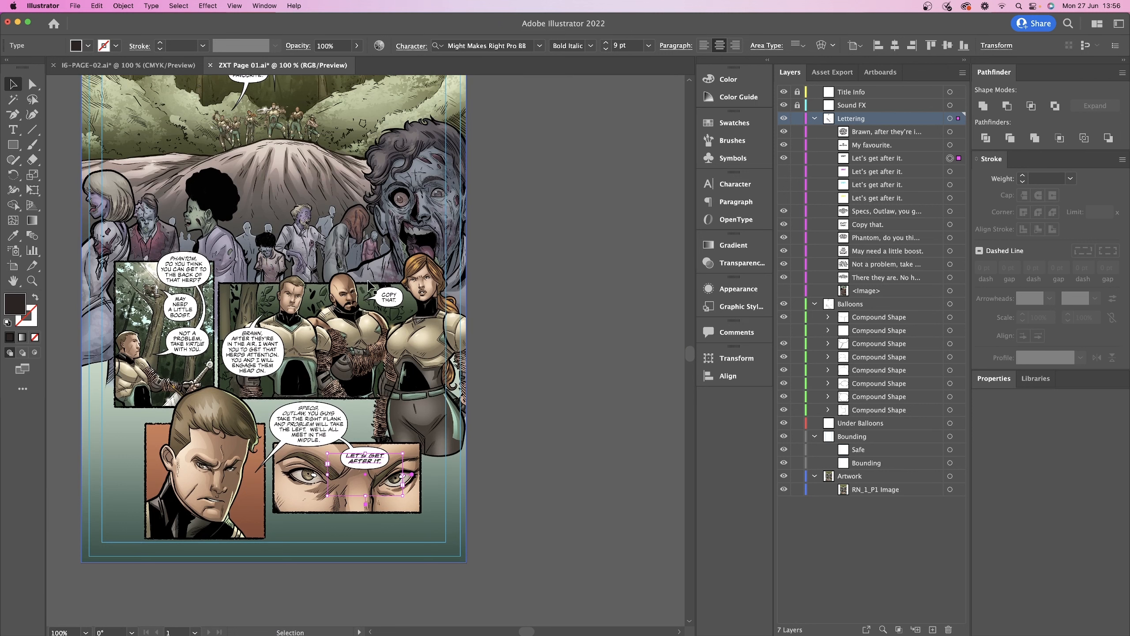
{"action": "scroll", "coordinate": [368, 282], "scroll_direction": "down", "scroll_amount": 1}
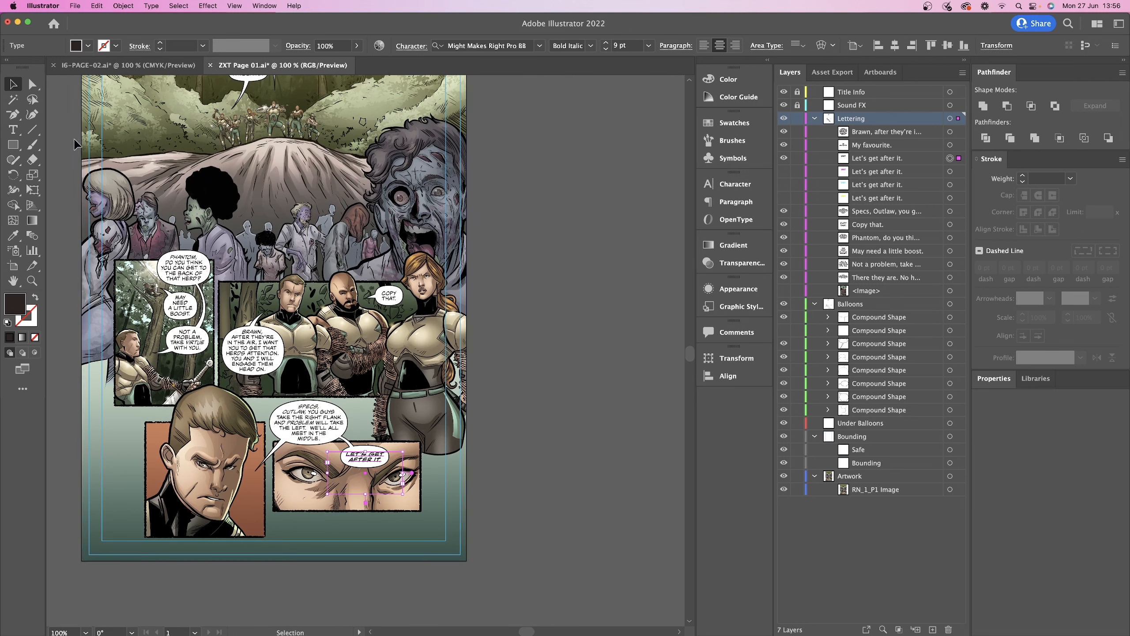
{"action": "left_click", "coordinate": [111, 67]}
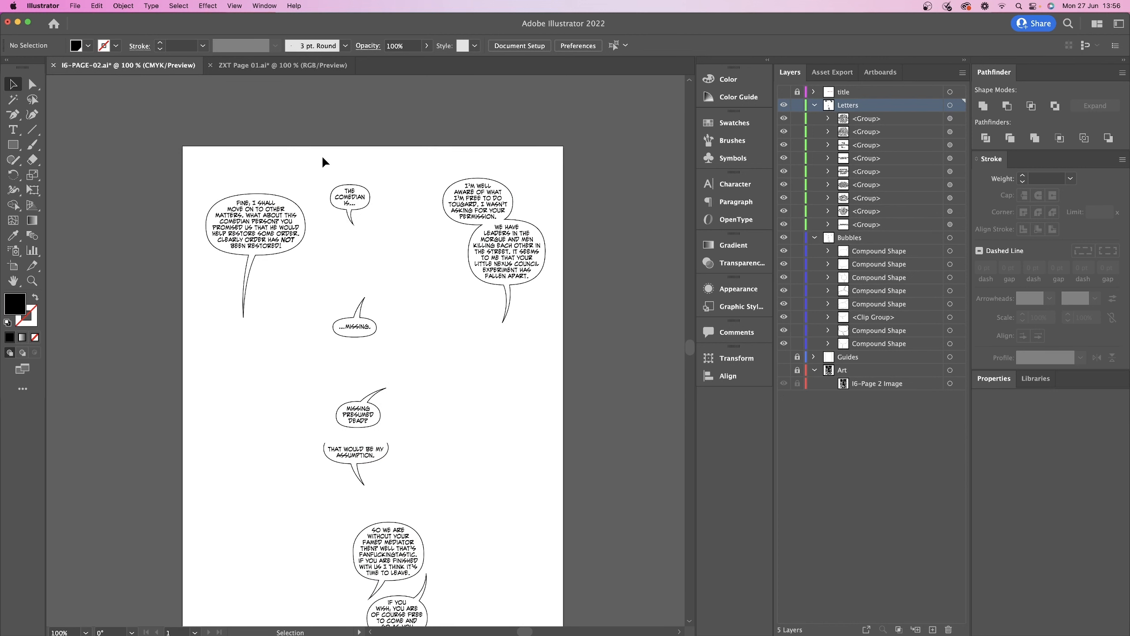
{"action": "scroll", "coordinate": [322, 157], "scroll_direction": "down", "scroll_amount": 3}
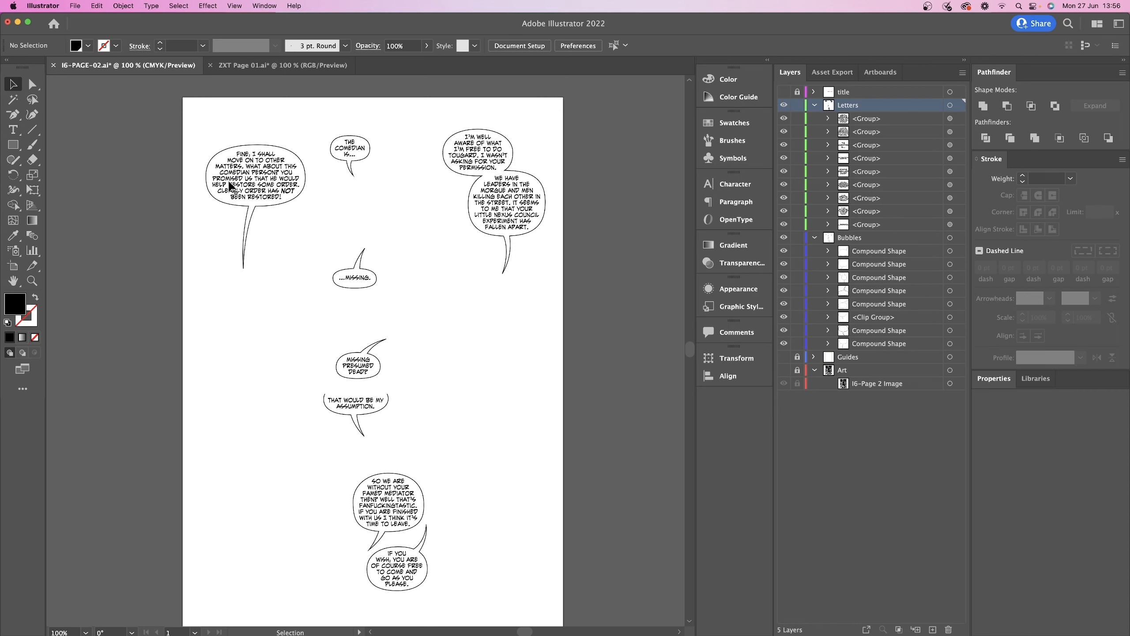
- Apply the 100 Black swatch to the "Fine, I shall" lettering, check its CMYK settings, and inspect the "I'm well aware" balloon shape
{"action": "left_click", "coordinate": [271, 165]}
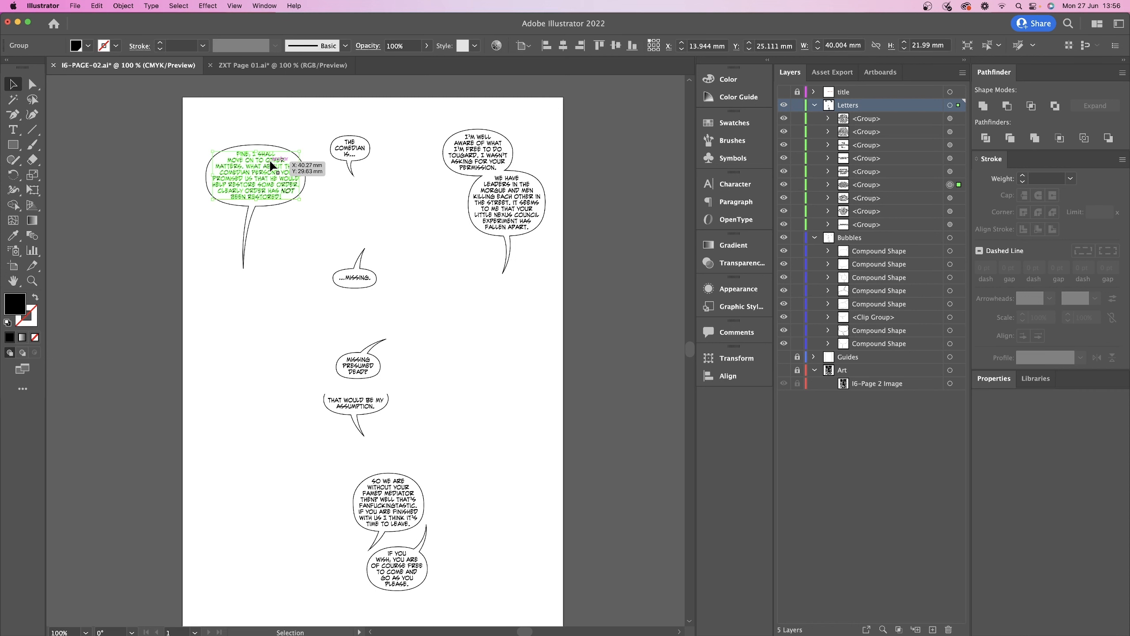
{"action": "left_click", "coordinate": [89, 46]}
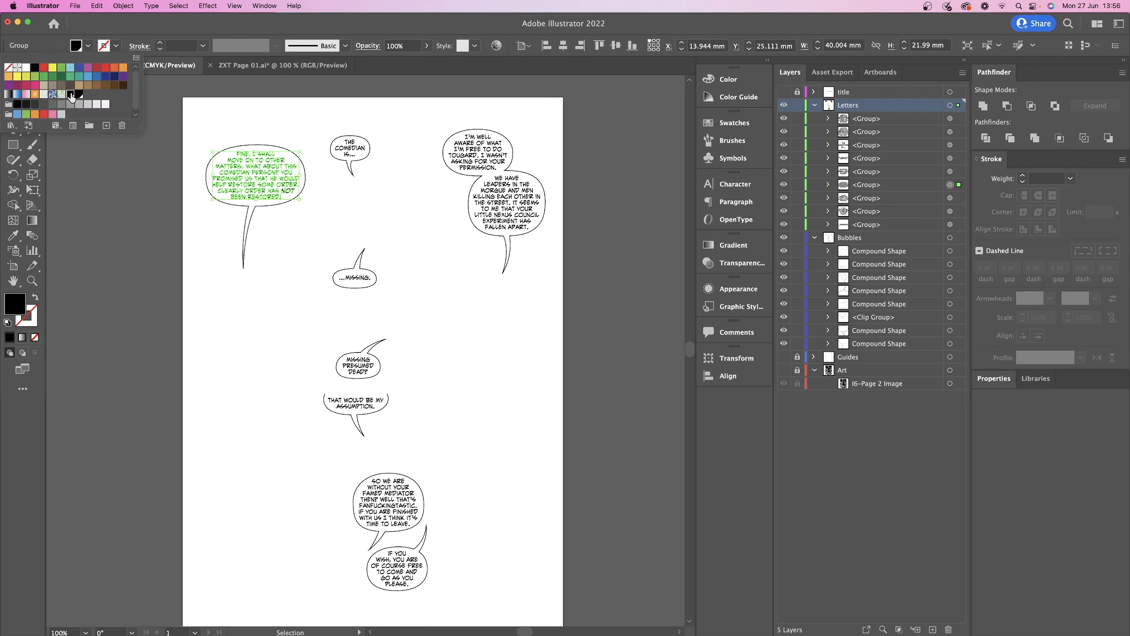
{"action": "double_click", "coordinate": [70, 95]}
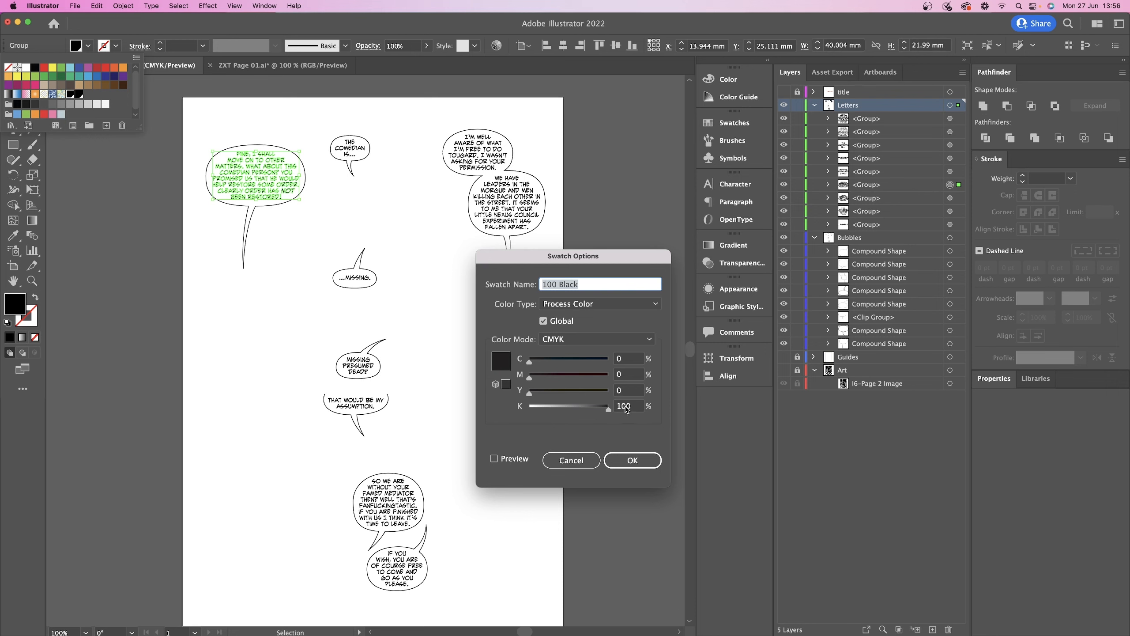
{"action": "left_click", "coordinate": [626, 460]}
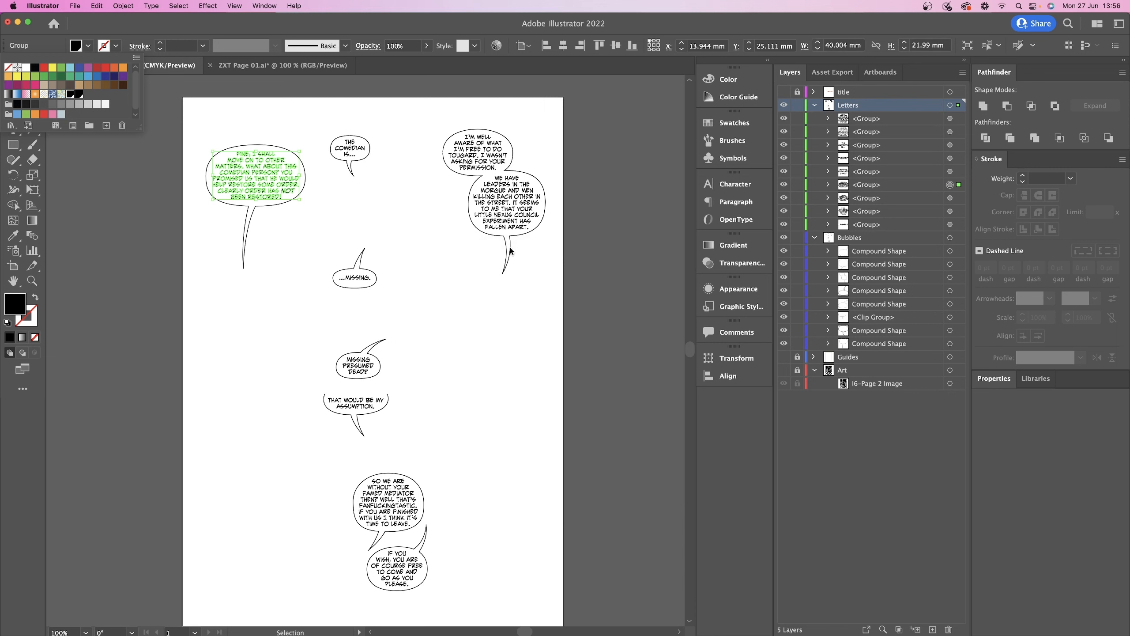
{"action": "left_click", "coordinate": [504, 252]}
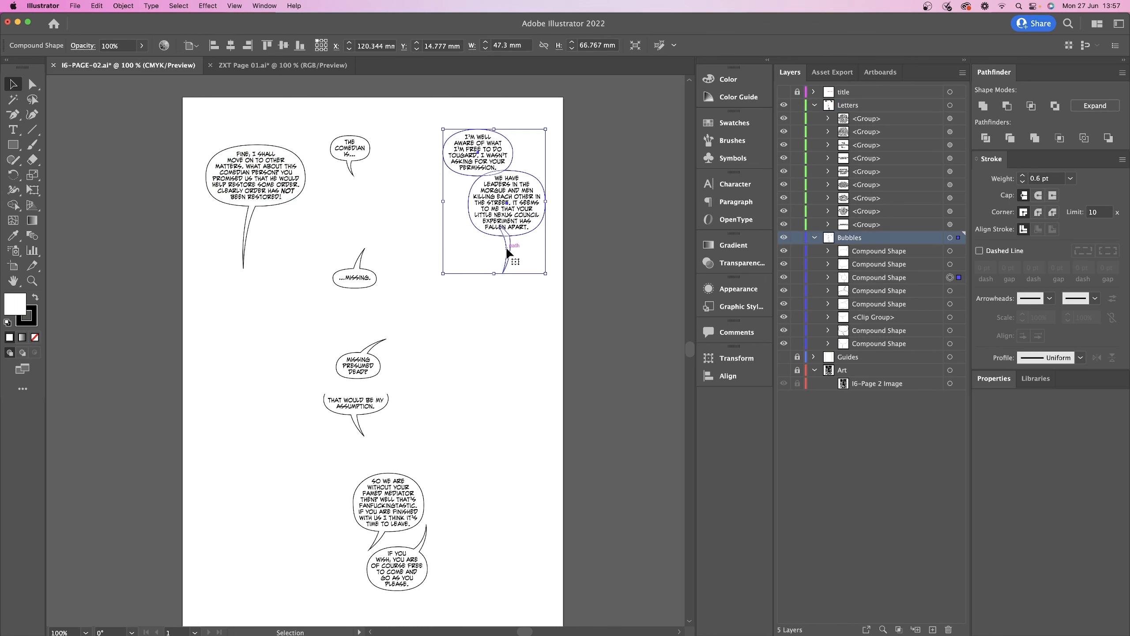
{"action": "left_click", "coordinate": [590, 214]}
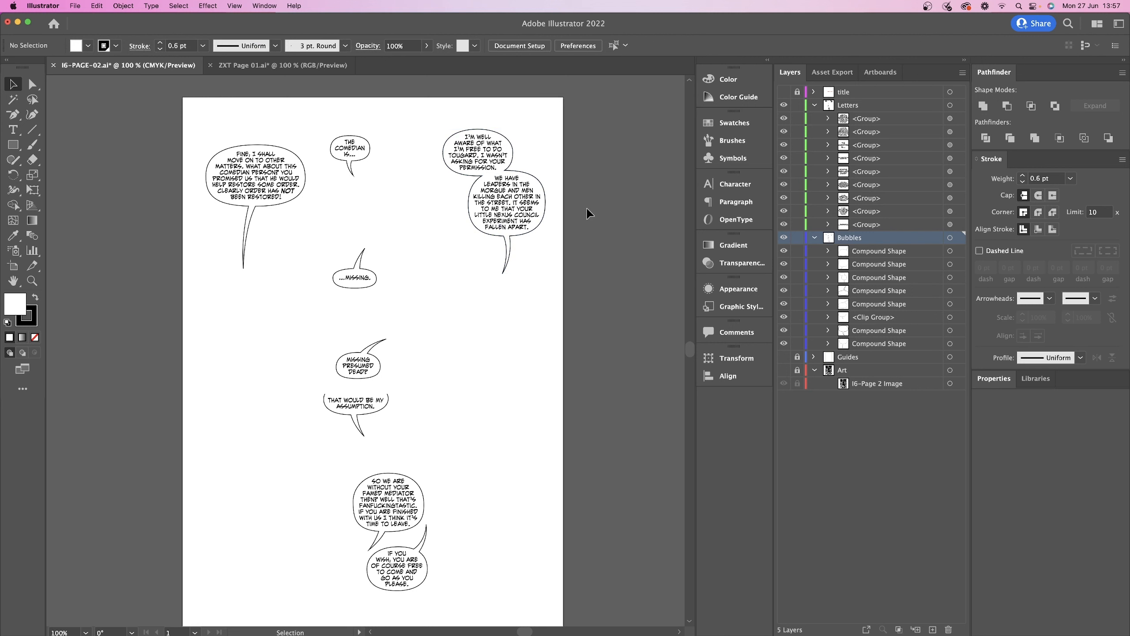
- Select all lettering and balloons on I6-PAGE-02 and apply Overprint Black at 100% to their fills and strokes
{"action": "key", "text": "a"}
{"action": "key", "text": "v"}
{"action": "key", "text": "super+a"}
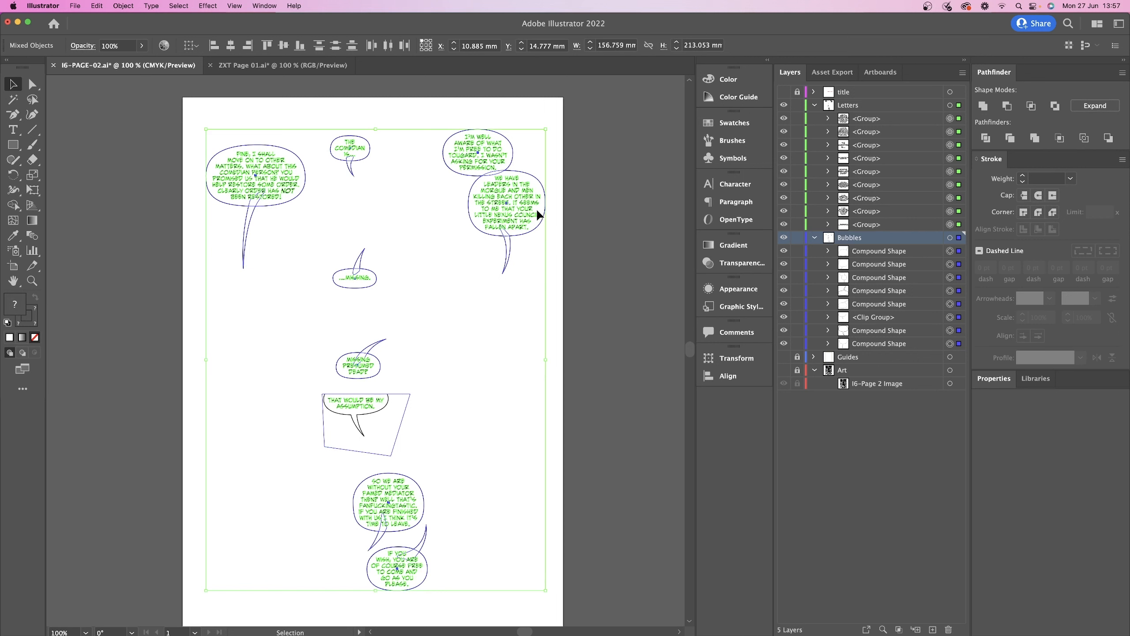
{"action": "left_click", "coordinate": [95, 6]}
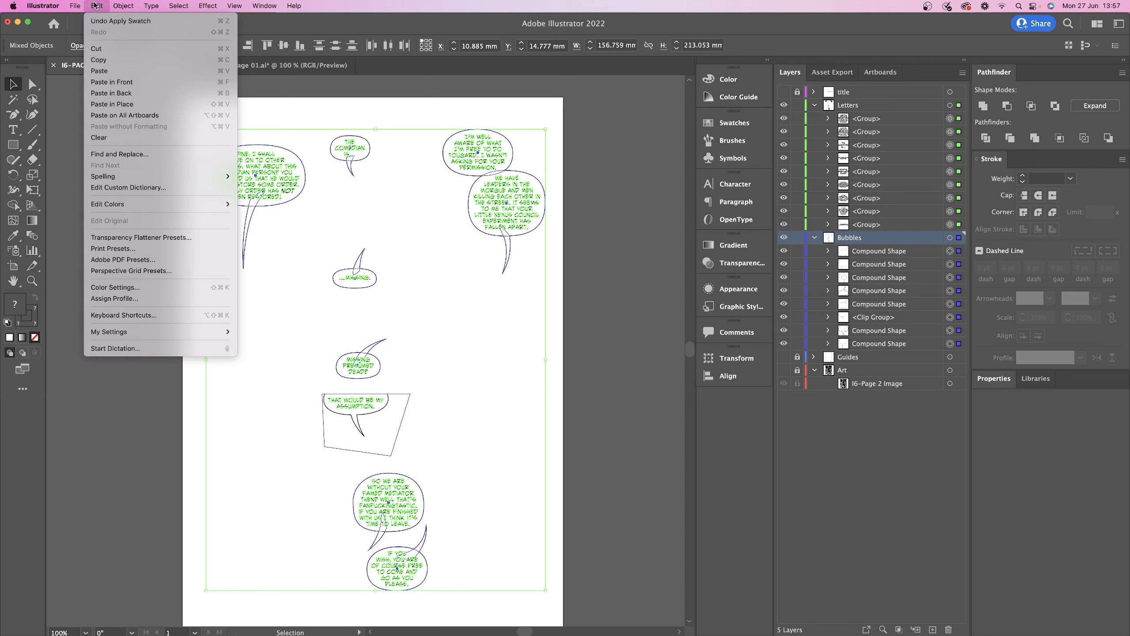
{"action": "mouse_move", "coordinate": [140, 204]}
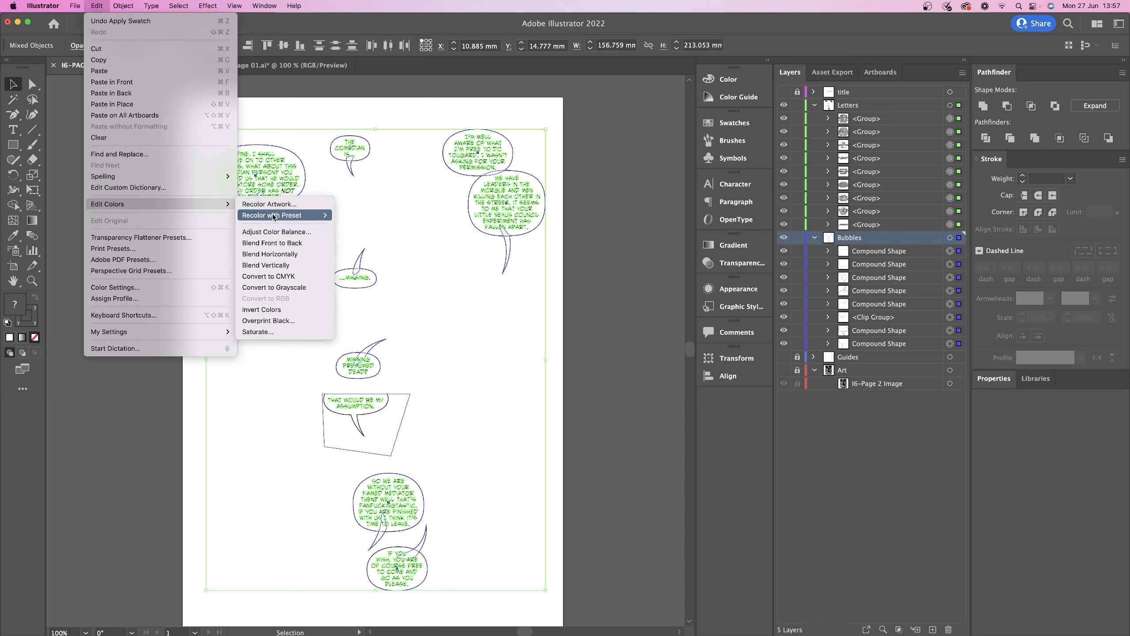
{"action": "left_click", "coordinate": [283, 322]}
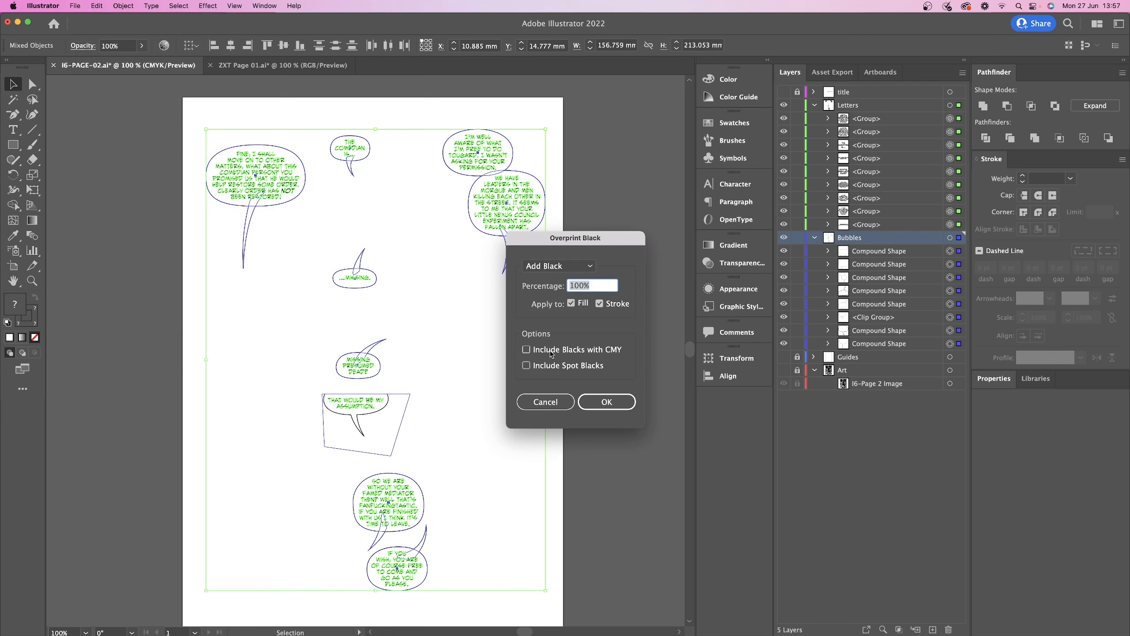
{"action": "left_click", "coordinate": [588, 400]}
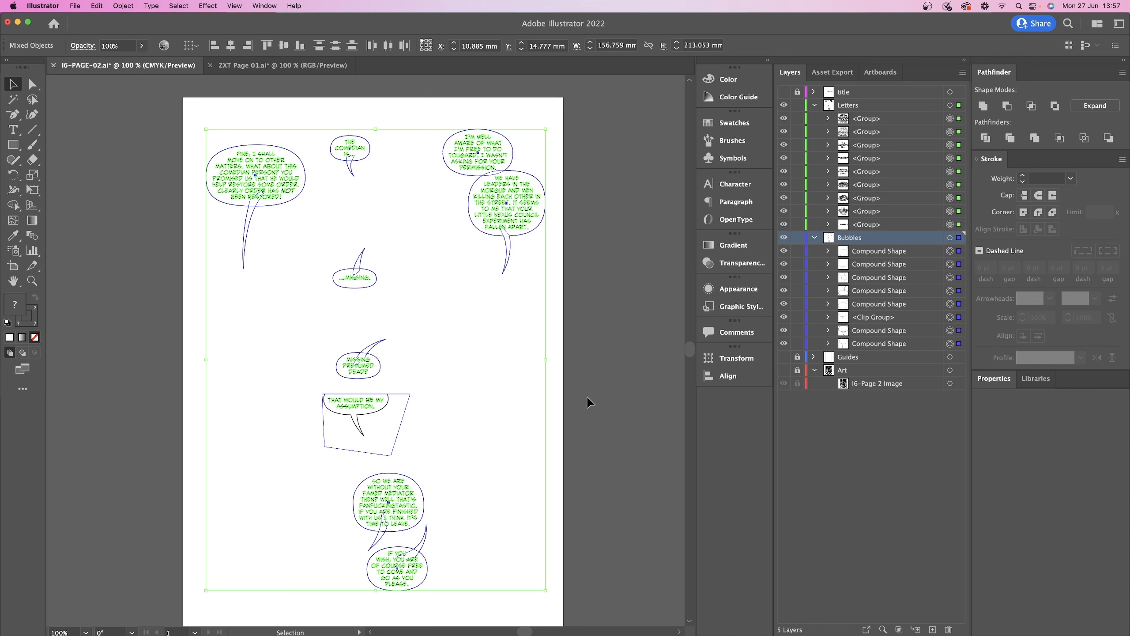
{"action": "scroll", "coordinate": [588, 403], "scroll_direction": "right", "scroll_amount": 1}
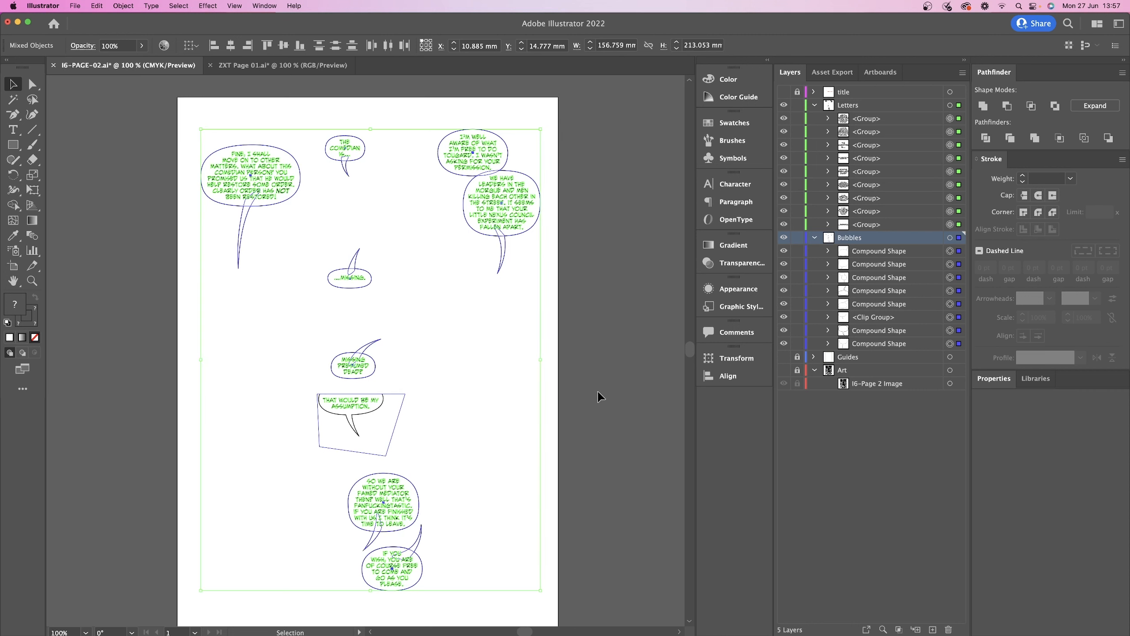
- Show, unlock and expand the Guides layer, and deselect all artwork
{"action": "left_click", "coordinate": [784, 358]}
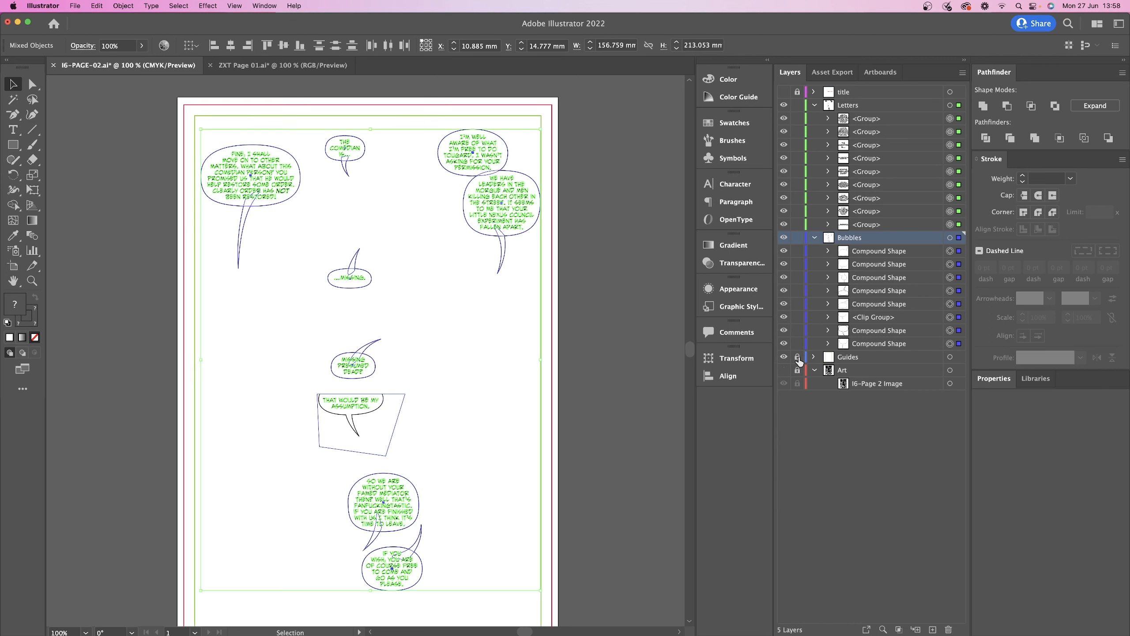
{"action": "left_click", "coordinate": [799, 359]}
{"action": "left_click", "coordinate": [815, 357]}
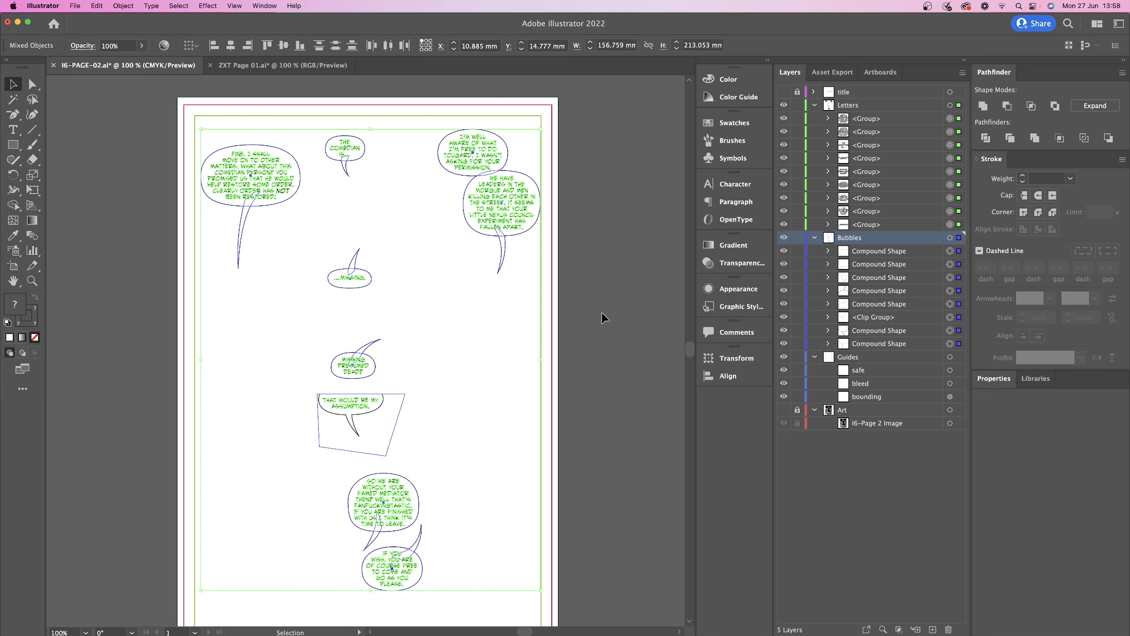
{"action": "left_click", "coordinate": [574, 389]}
{"action": "key", "text": "super+y"}
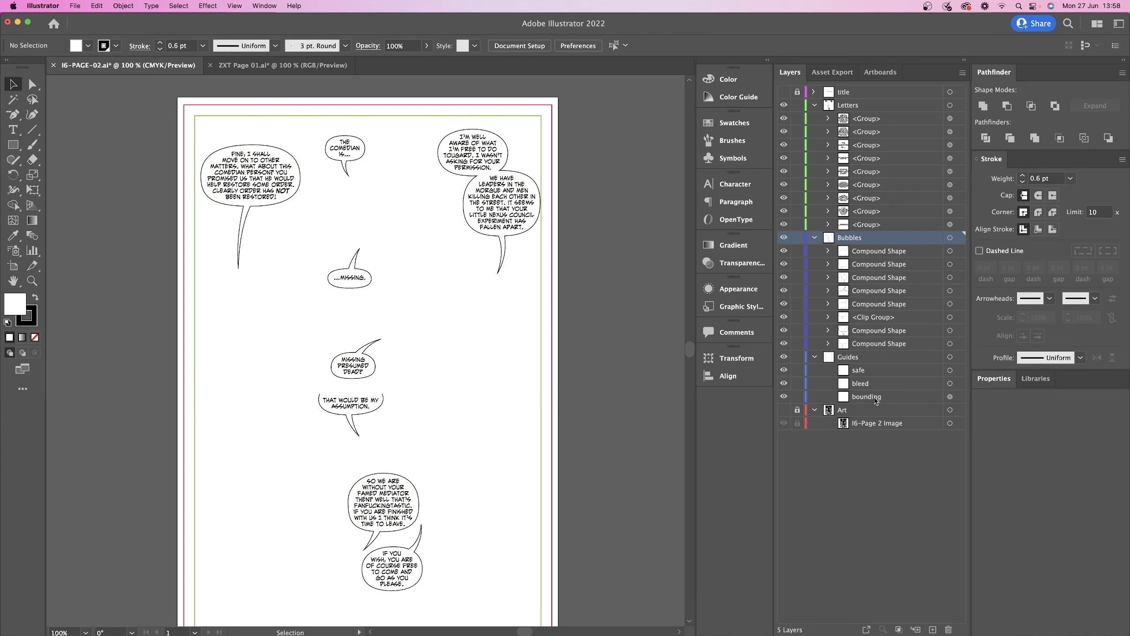
- Select the safe guide rectangle around the balloons and hide it
{"action": "left_click", "coordinate": [542, 395]}
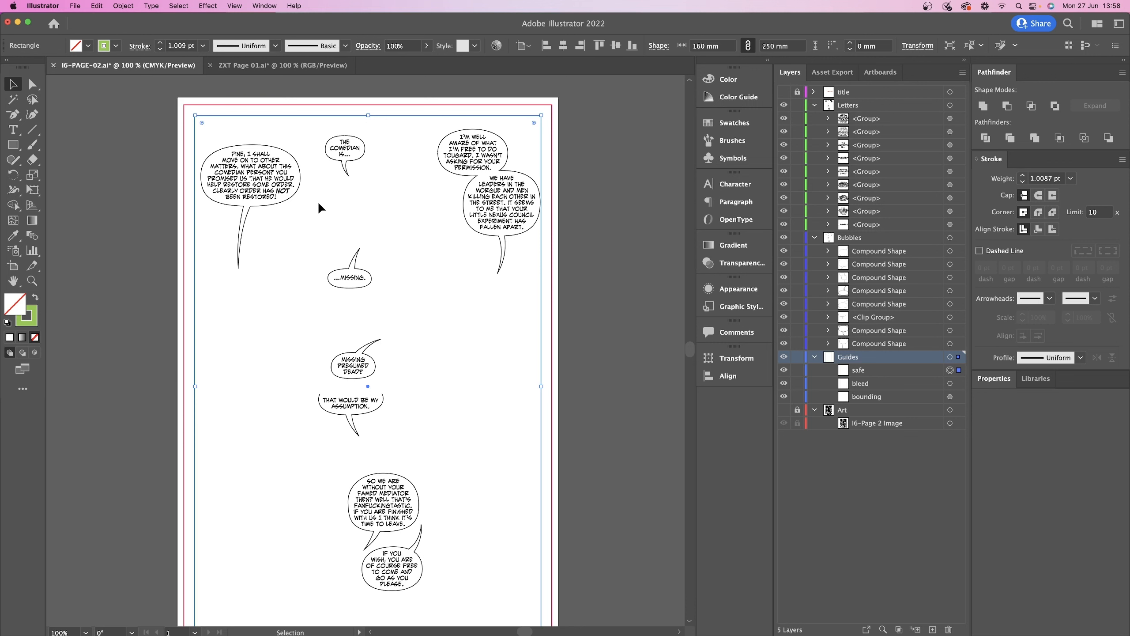
{"action": "scroll", "coordinate": [318, 201], "scroll_direction": "left", "scroll_amount": 5}
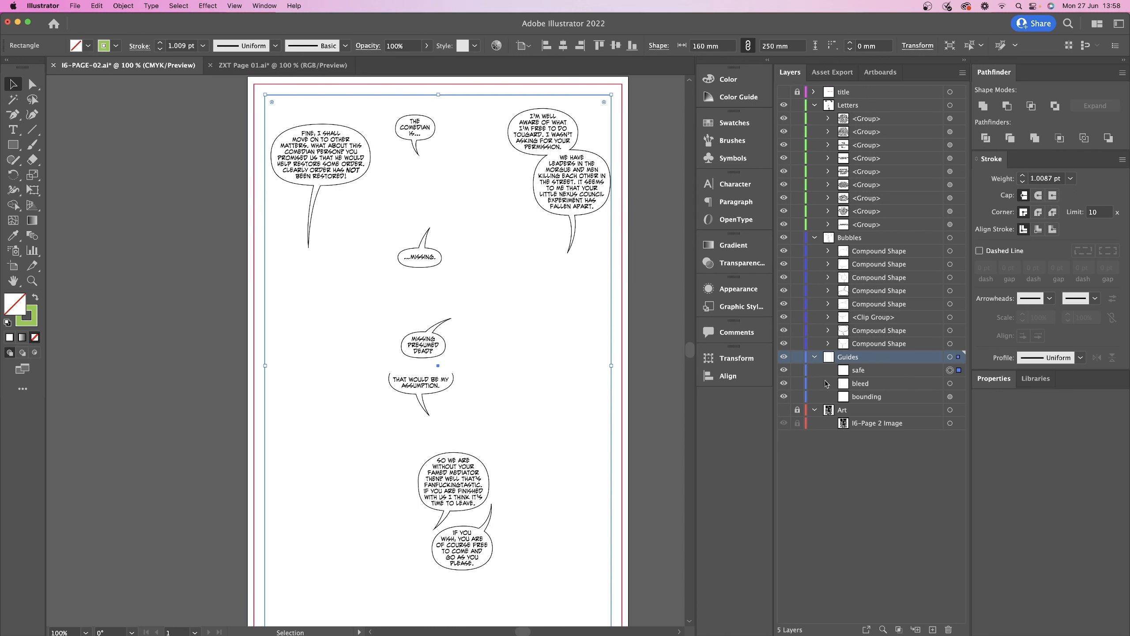
{"action": "left_click", "coordinate": [785, 370]}
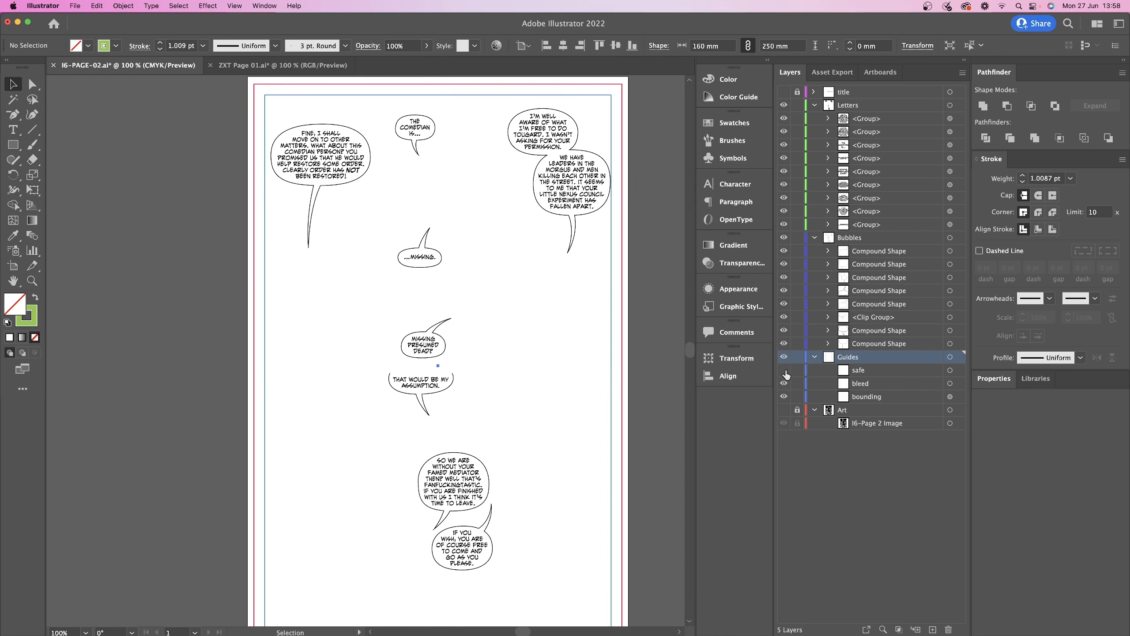
- Select the bleed guide rectangle and examine its upper-right corner against the page edge and nearby balloons
{"action": "left_click", "coordinate": [950, 383]}
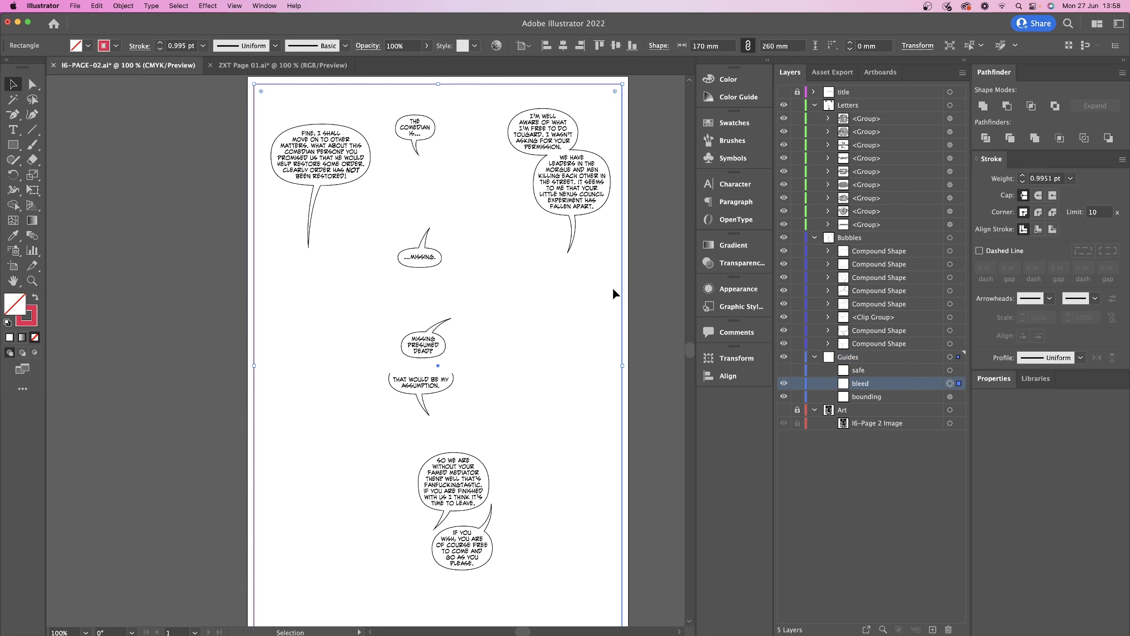
{"action": "key", "text": "super+equal"}
{"action": "key", "text": "super+equal"}
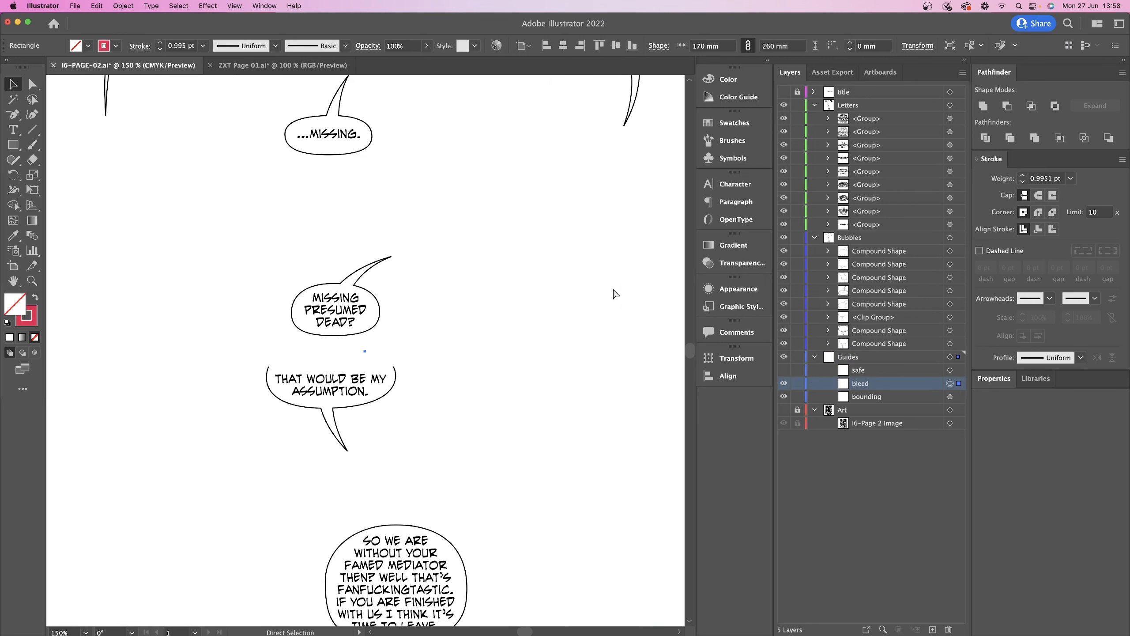
{"action": "scroll", "coordinate": [613, 289], "scroll_direction": "up", "scroll_amount": 2}
{"action": "scroll", "coordinate": [613, 289], "scroll_direction": "right", "scroll_amount": 2}
{"action": "scroll", "coordinate": [614, 294], "scroll_direction": "up", "scroll_amount": 5}
{"action": "scroll", "coordinate": [614, 294], "scroll_direction": "right", "scroll_amount": 2}
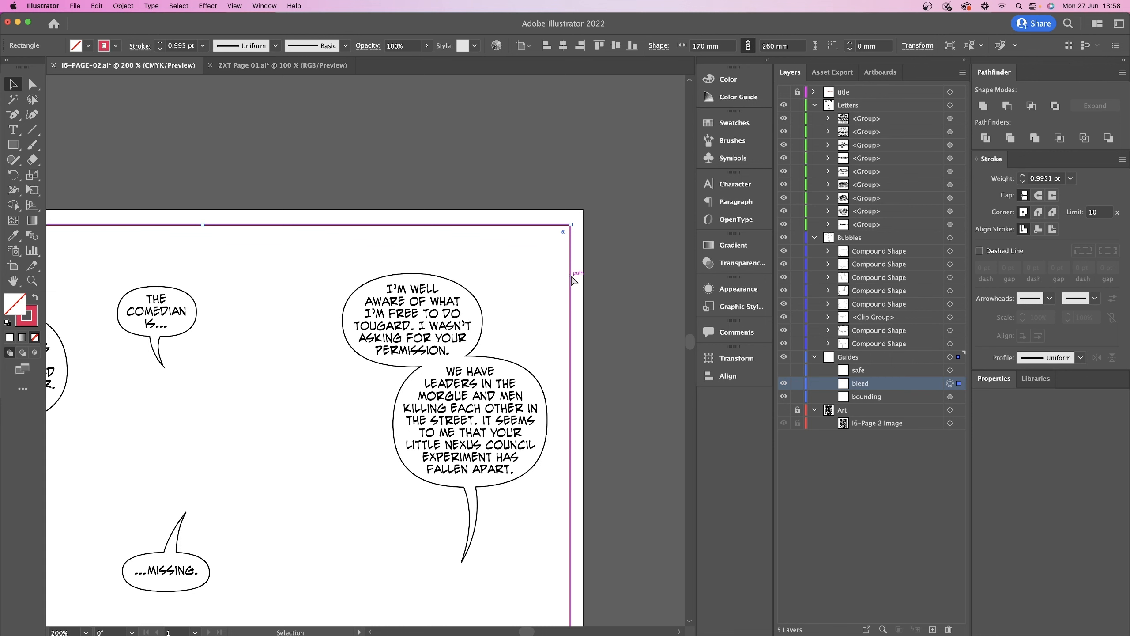
- Check the bleed guide across the page width and select the bounding rectangle along the page edge
{"action": "scroll", "coordinate": [557, 281], "scroll_direction": "down", "scroll_amount": 10}
{"action": "key", "text": "super+minus"}
{"action": "scroll", "coordinate": [531, 275], "scroll_direction": "up", "scroll_amount": 4}
{"action": "scroll", "coordinate": [530, 275], "scroll_direction": "up", "scroll_amount": 2}
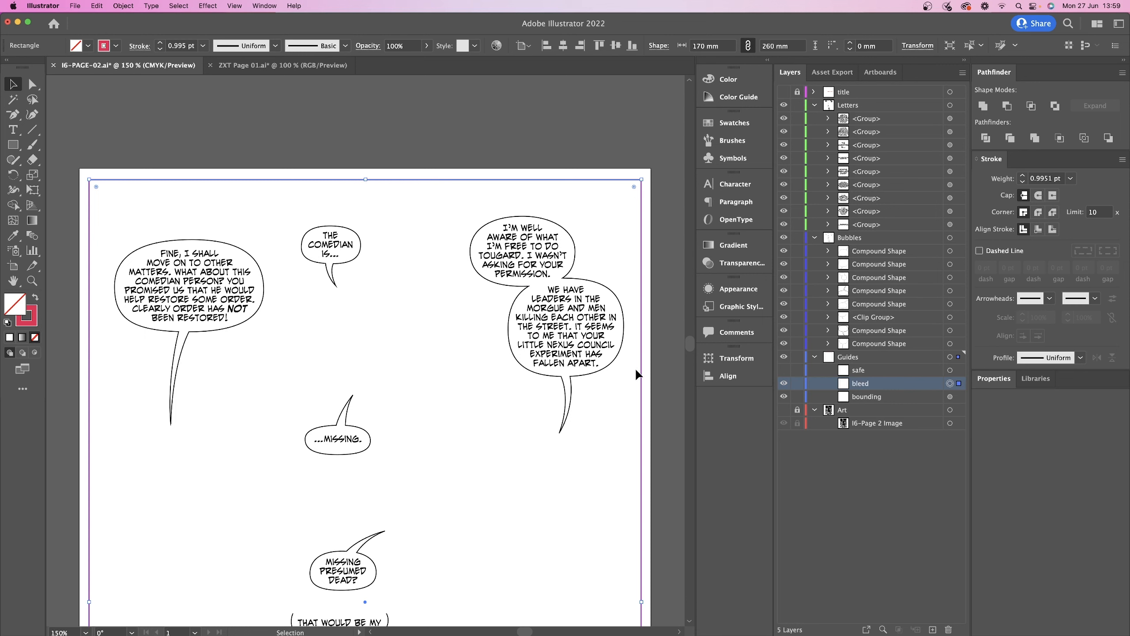
{"action": "left_click", "coordinate": [476, 173]}
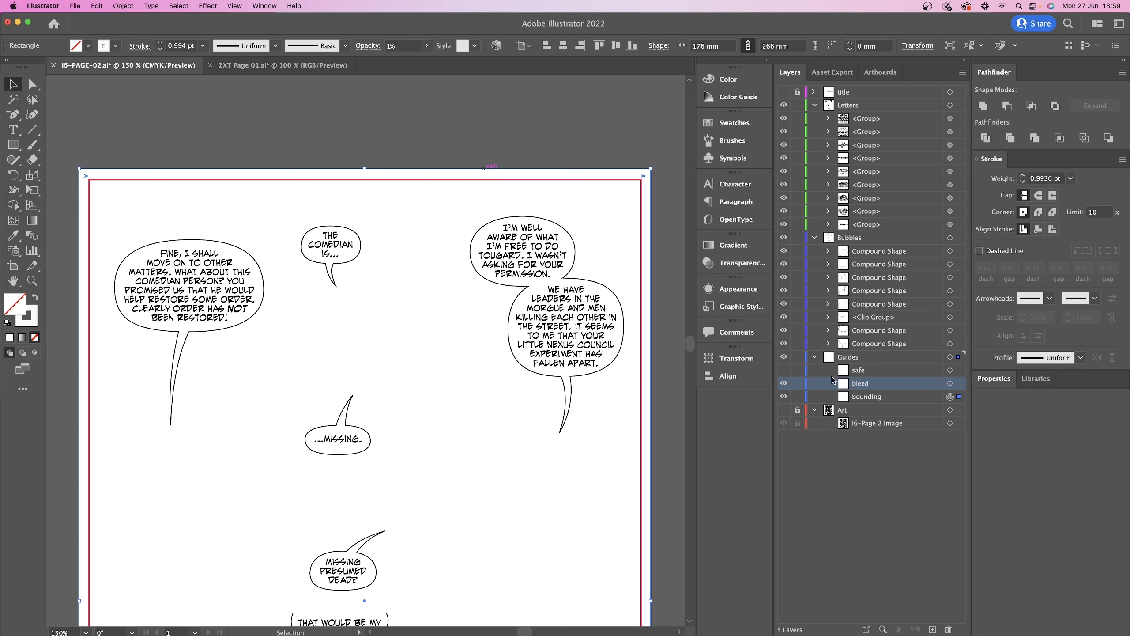
{"action": "left_click", "coordinate": [875, 396]}
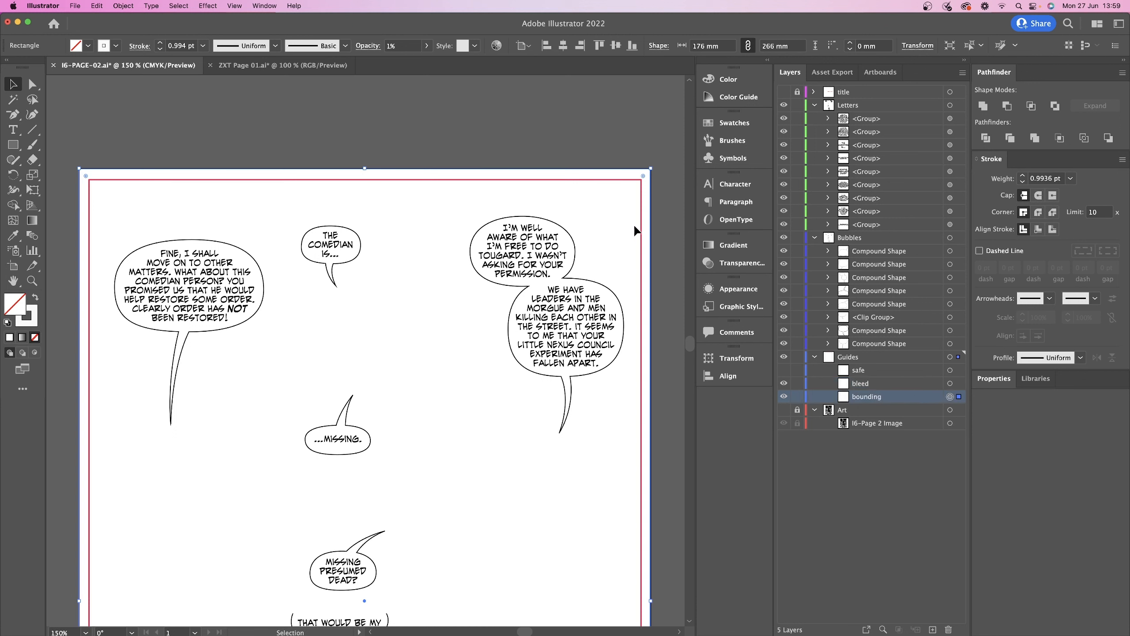
- Switch to ZXT Page 01 and select its Bounding guide to examine the page's lower-left corner
{"action": "left_click", "coordinate": [278, 65]}
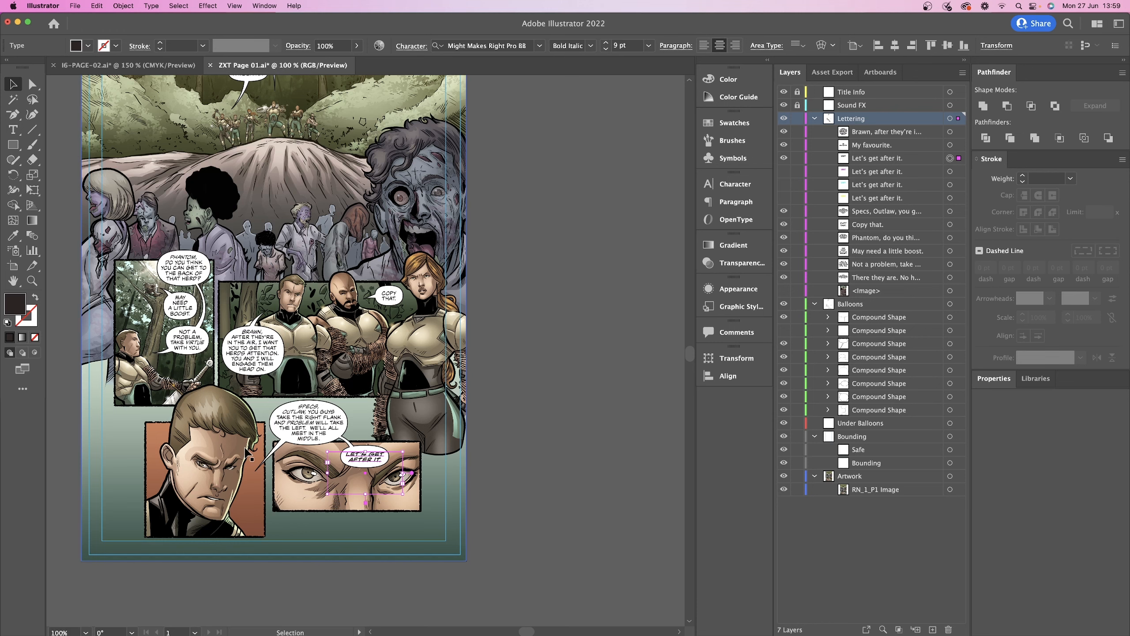
{"action": "key", "text": "super+="}
{"action": "key", "text": "super+="}
{"action": "key", "text": "super+="}
{"action": "scroll", "coordinate": [245, 448], "scroll_direction": "left", "scroll_amount": 10}
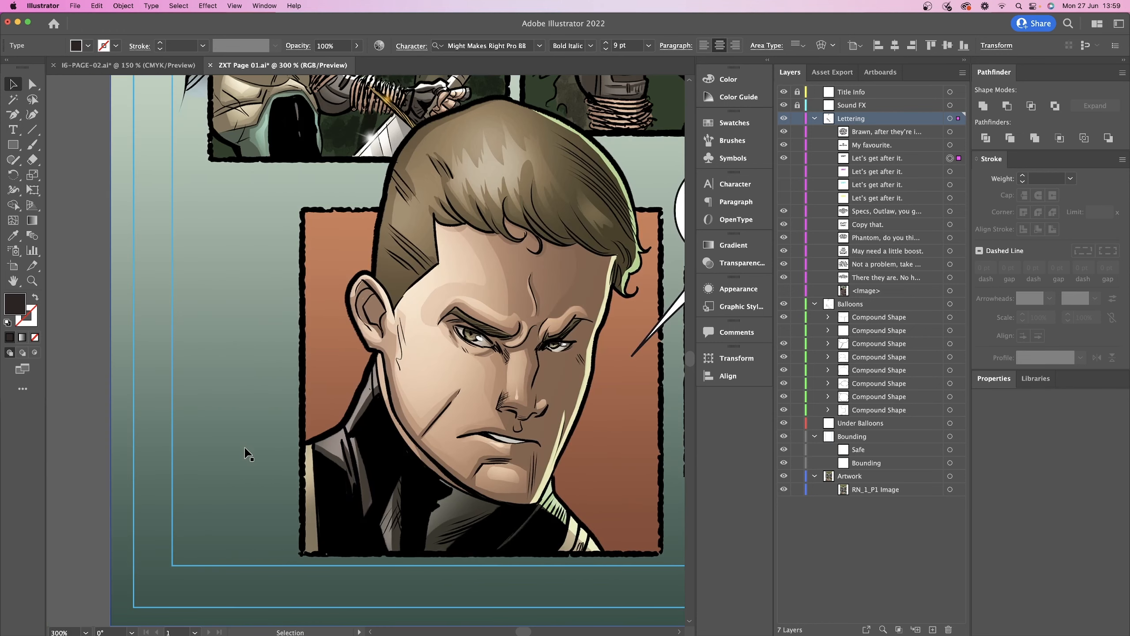
{"action": "scroll", "coordinate": [245, 447], "scroll_direction": "left", "scroll_amount": 5}
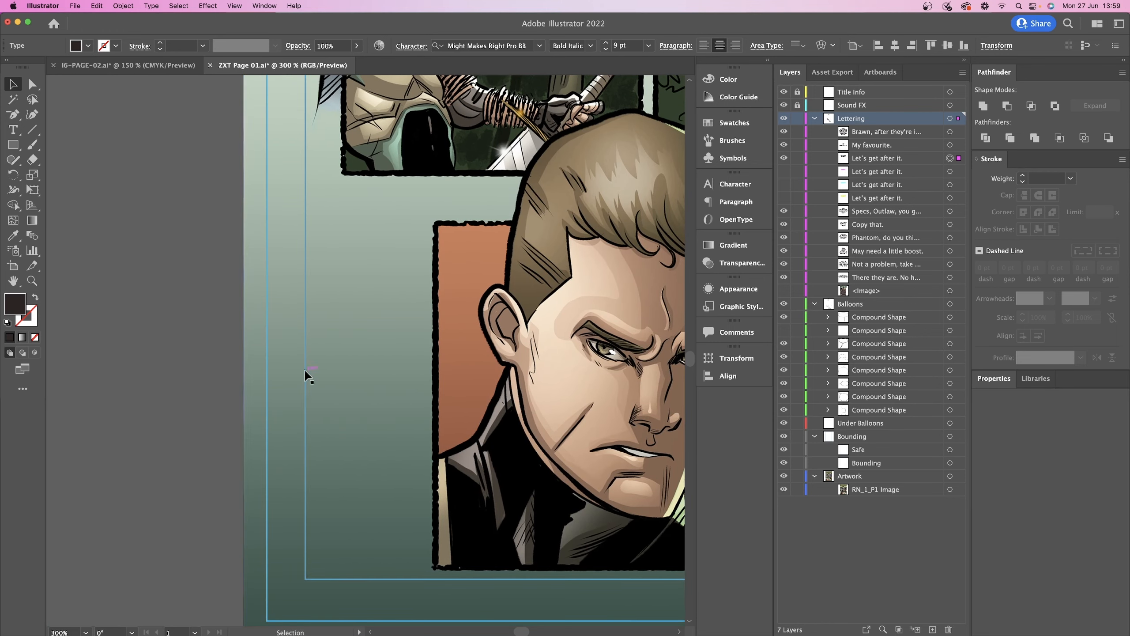
{"action": "left_click", "coordinate": [267, 450]}
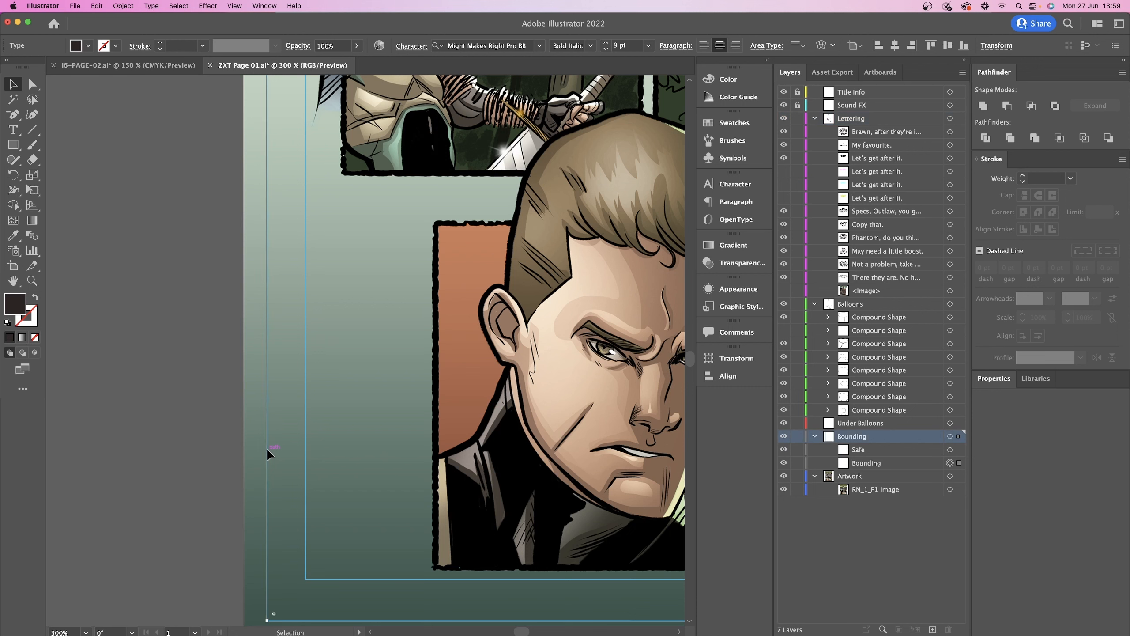
{"action": "scroll", "coordinate": [268, 451], "scroll_direction": "down", "scroll_amount": 3}
{"action": "scroll", "coordinate": [268, 452], "scroll_direction": "down", "scroll_amount": 3}
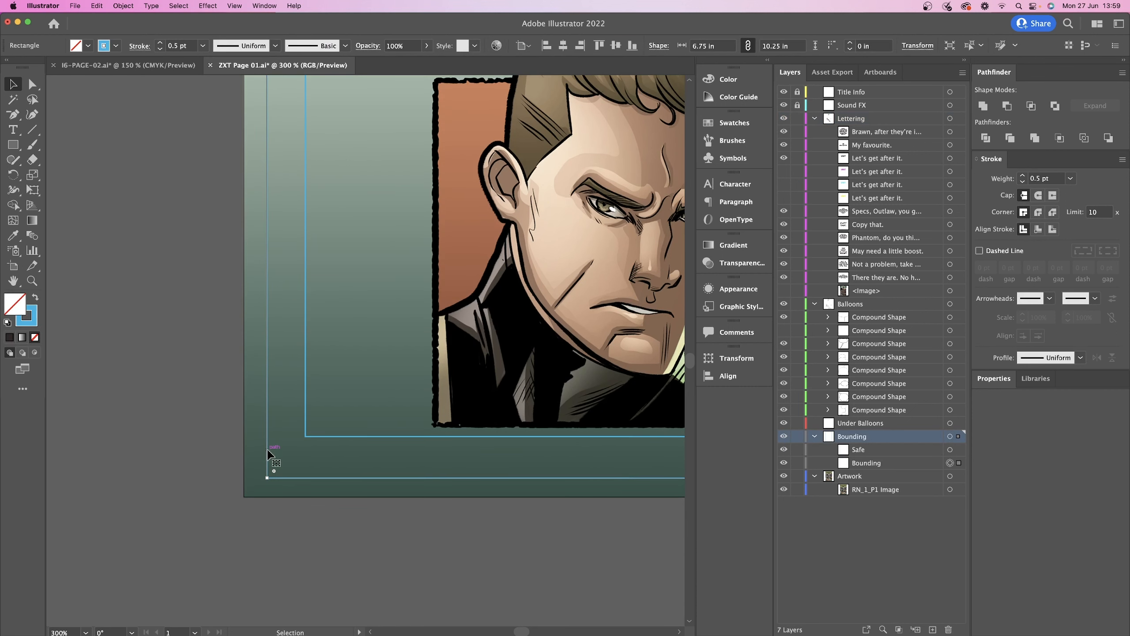
- Select the page artwork image and compare its edges with the guides, both full page and at the lower-left corner
{"action": "left_click", "coordinate": [271, 497]}
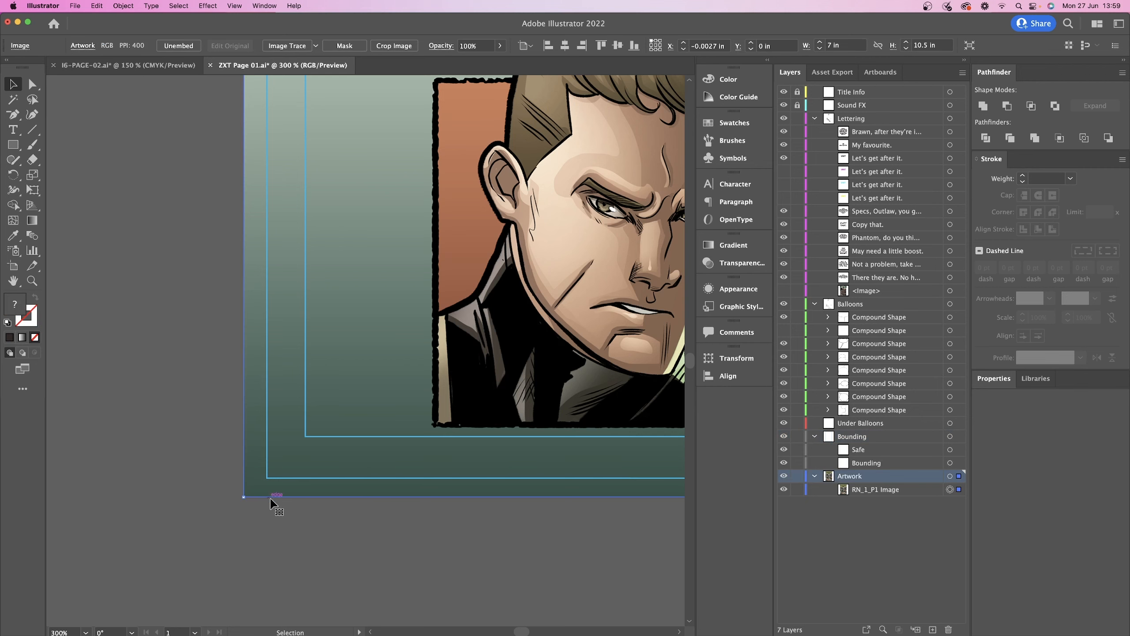
{"action": "key", "text": "super+minus"}
{"action": "key", "text": "super+minus"}
{"action": "key", "text": "super+minus"}
{"action": "key", "text": "super+minus"}
{"action": "key", "text": "super+minus"}
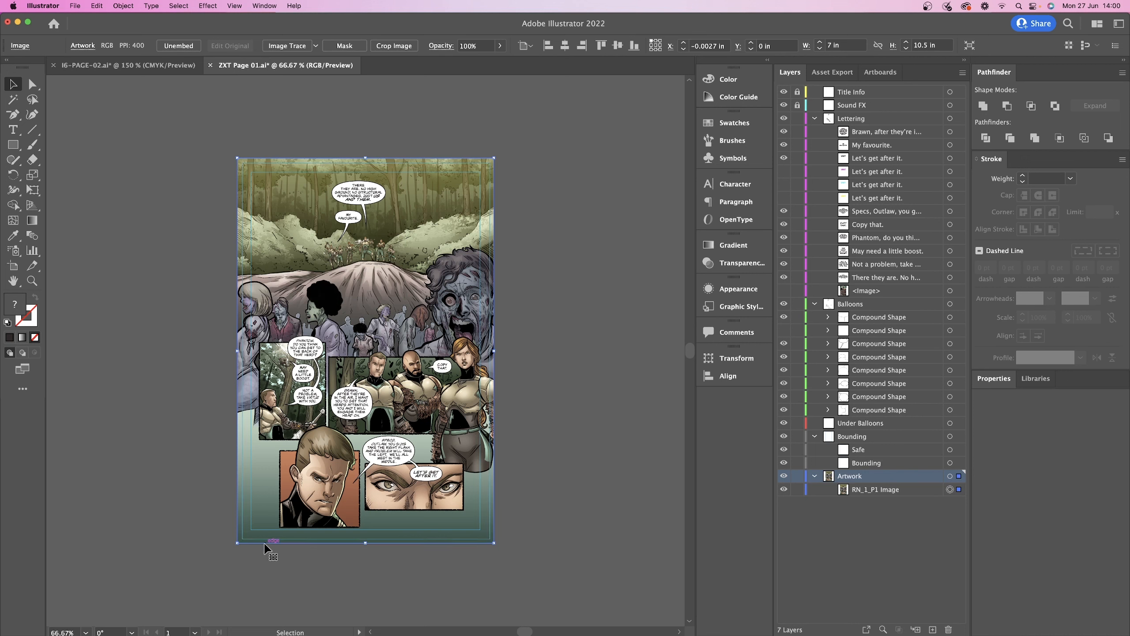
{"action": "key", "text": "super+equal"}
{"action": "key", "text": "super+equal"}
{"action": "key", "text": "super+equal"}
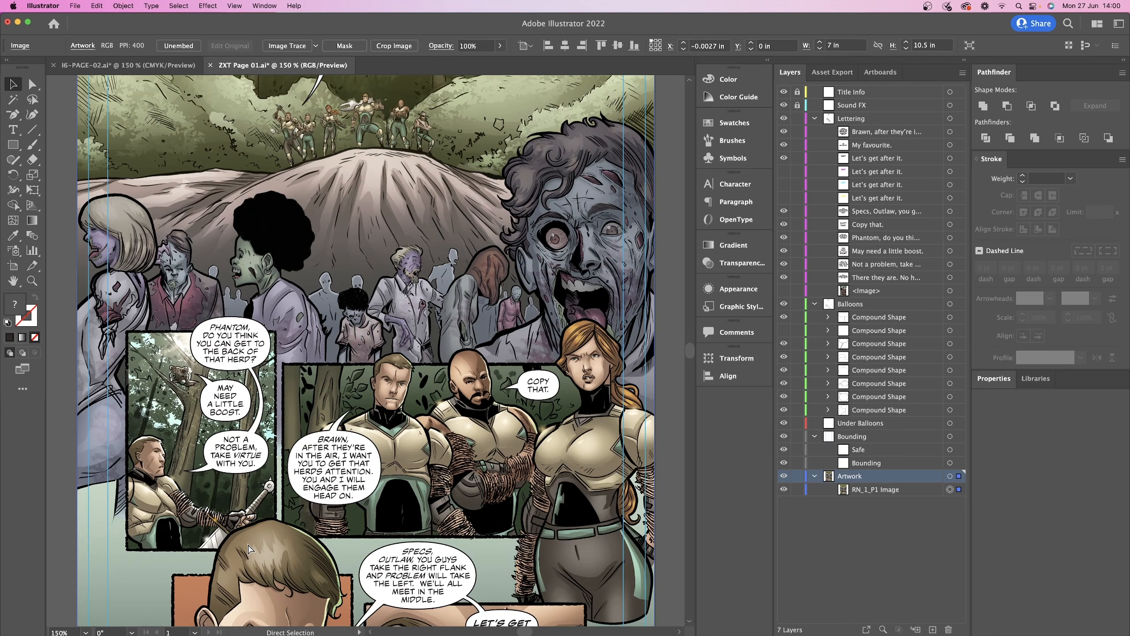
{"action": "scroll", "coordinate": [247, 542], "scroll_direction": "down", "scroll_amount": 15}
{"action": "scroll", "coordinate": [247, 542], "scroll_direction": "left", "scroll_amount": 10}
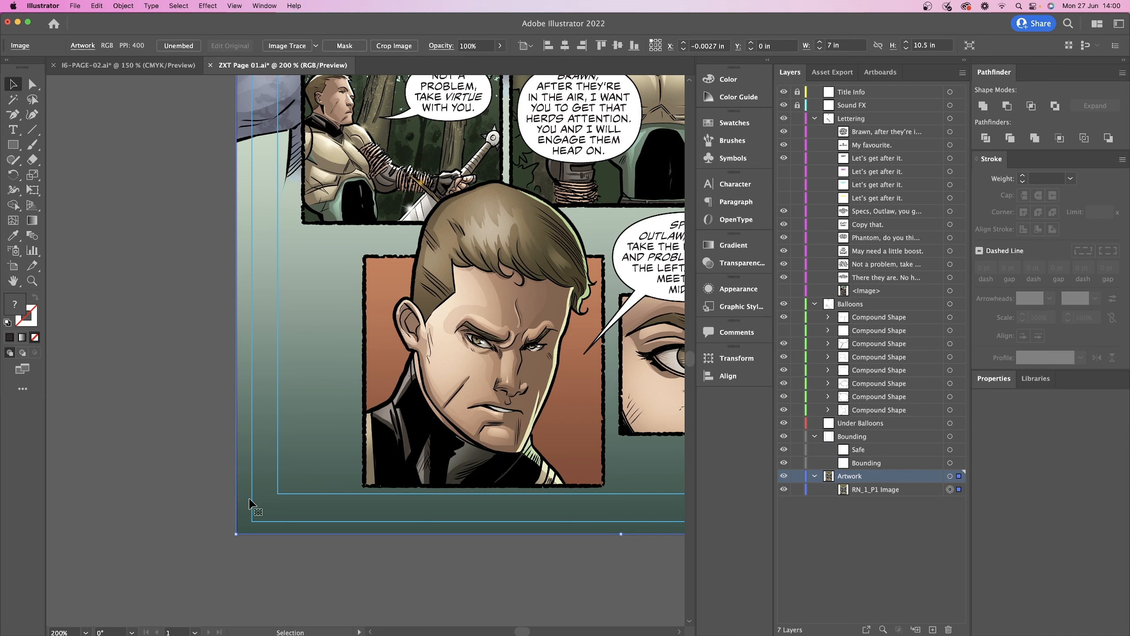
- Nudge RN_1_P1 Image right to X 0.0251 in and inspect the page's left edge
{"action": "left_click", "coordinate": [946, 491]}
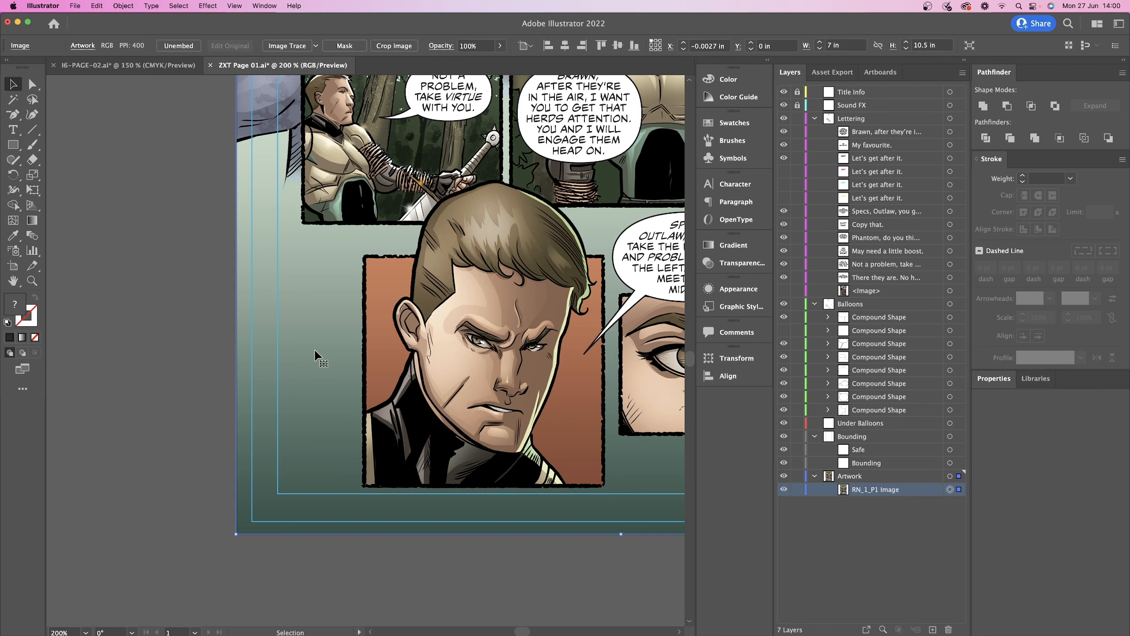
{"action": "key", "text": "Right"}
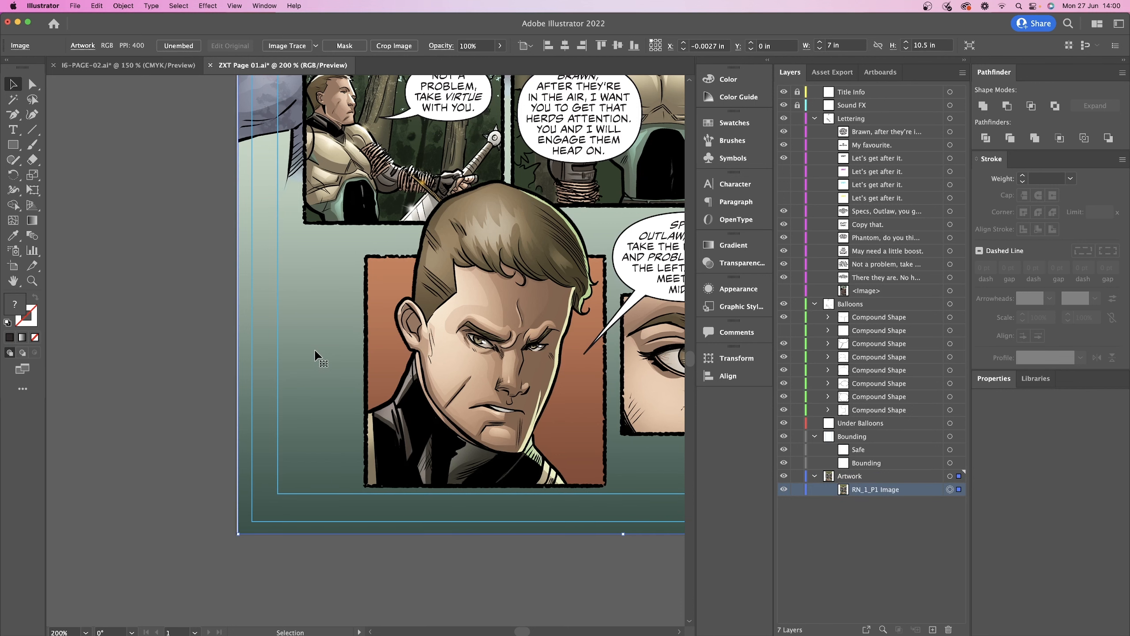
{"action": "key", "text": "Right"}
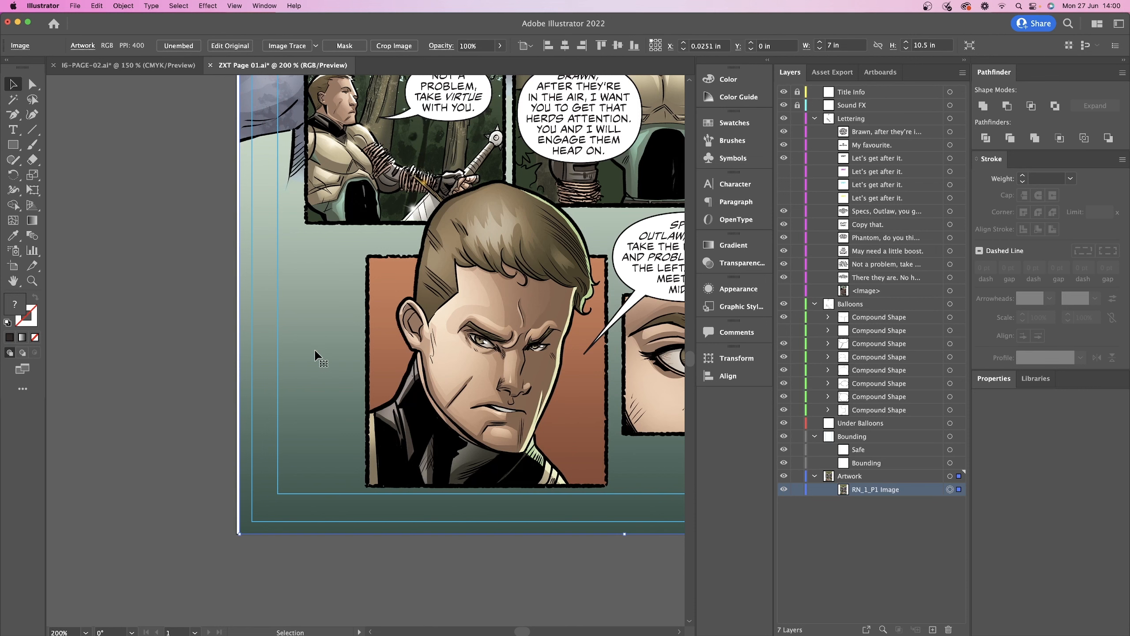
{"action": "scroll", "coordinate": [234, 316], "scroll_direction": "up", "scroll_amount": 5}
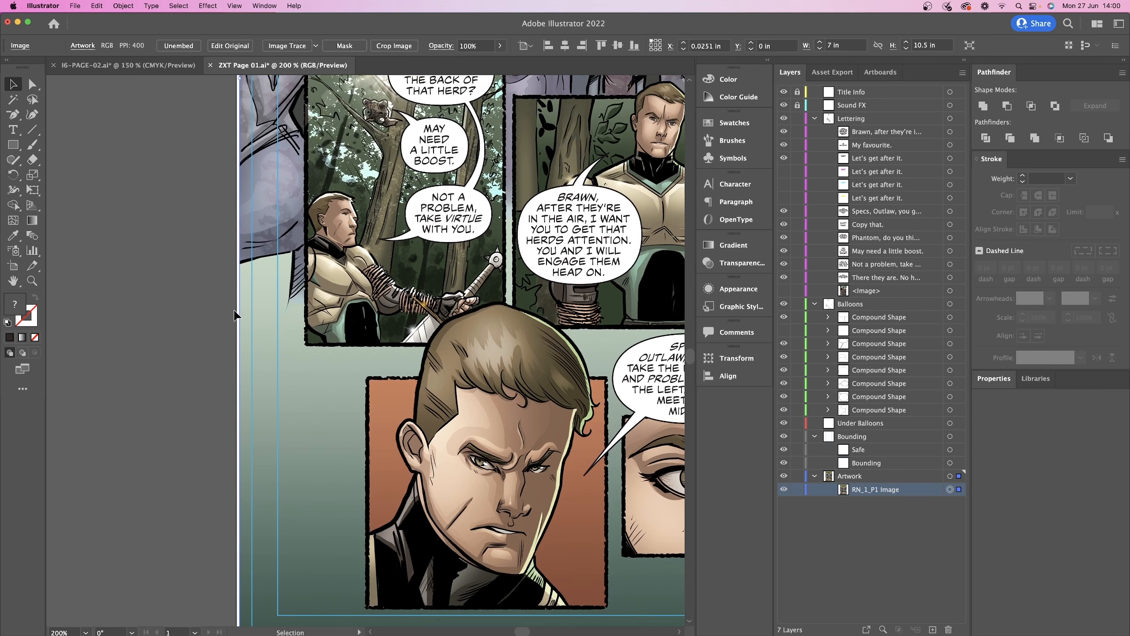
{"action": "scroll", "coordinate": [235, 315], "scroll_direction": "down", "scroll_amount": 6}
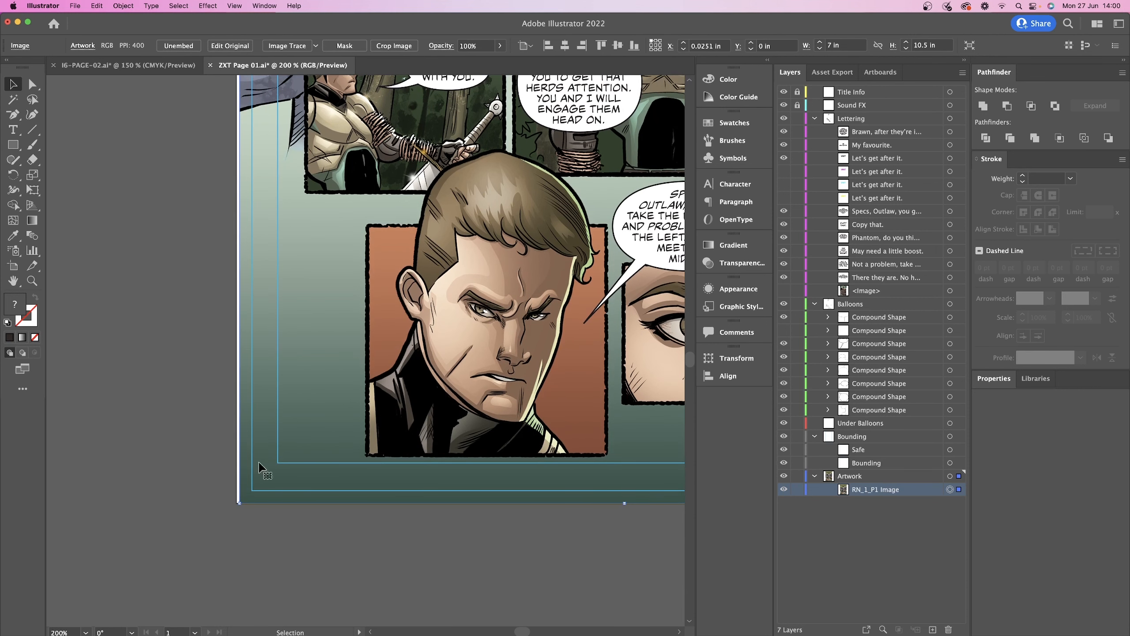
- Move the artwork image inward and up to X 0.1722 in, Y -0.1139 in, near the Bounding guide's corner
{"action": "left_click_drag", "start_coordinate": [253, 499], "coordinate": [264, 490]}
{"action": "key", "text": "Right"}
{"action": "key", "text": "Right"}
{"action": "key", "text": "Right"}
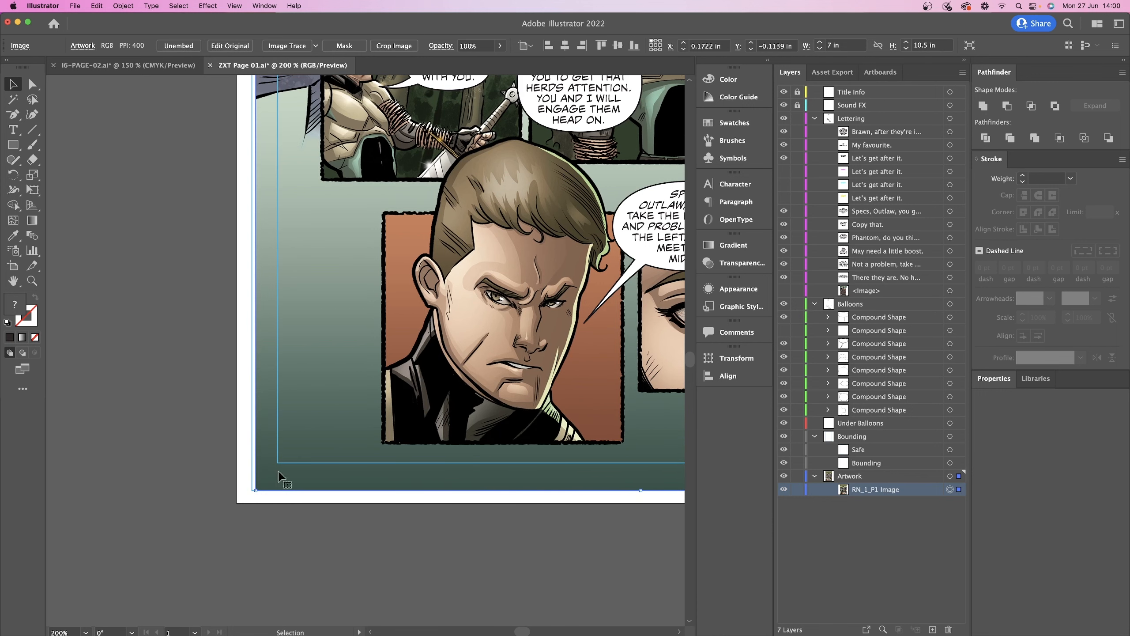
- Realign the artwork image with the page edges and nudge it right to X 0.0278 in
{"action": "left_click_drag", "start_coordinate": [273, 482], "coordinate": [245, 476]}
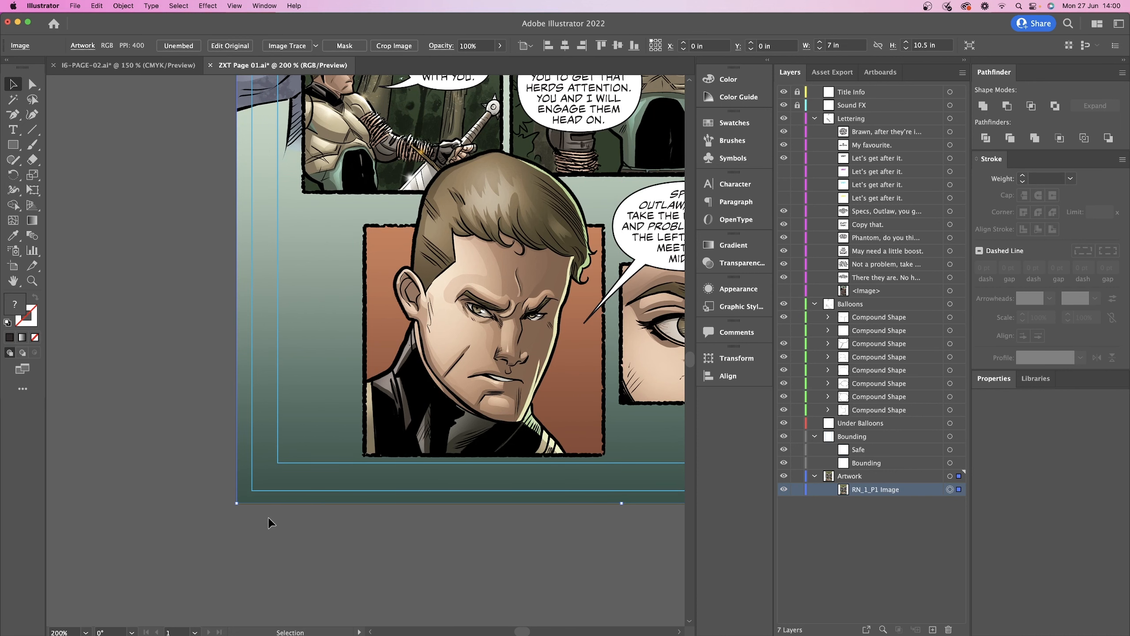
{"action": "key", "text": "Right"}
{"action": "key", "text": "Right"}
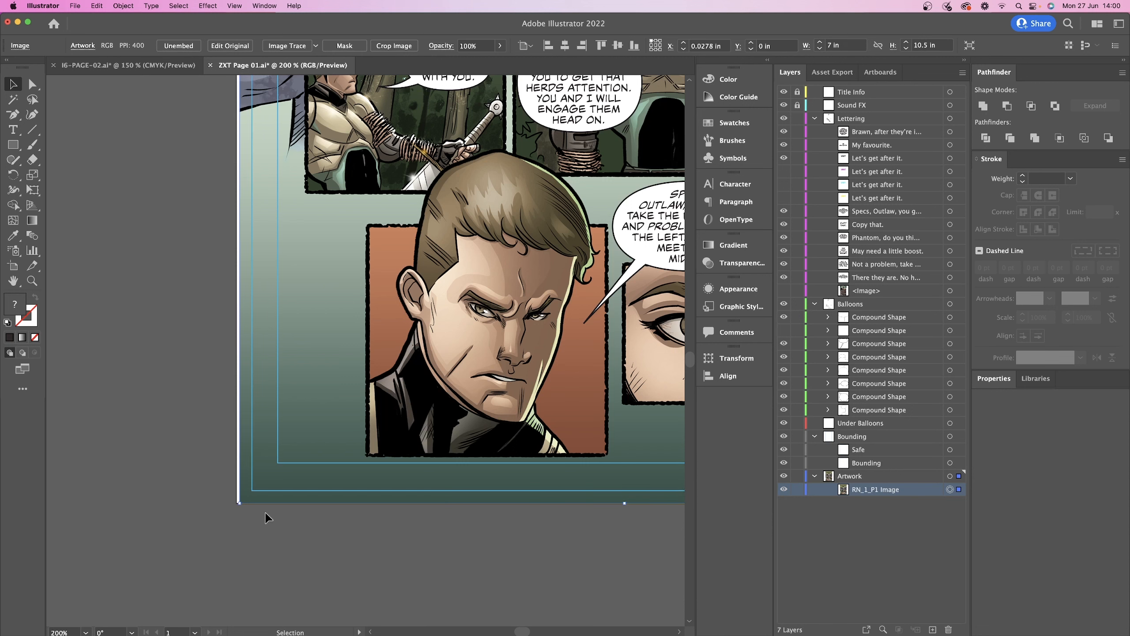
- Nudge the artwork image inward from the page's left edge and back again to compare its alignment
{"action": "key", "text": "Right"}
{"action": "key", "text": "Right"}
{"action": "key", "text": "Right"}
{"action": "key", "text": "Right"}
{"action": "key", "text": "Right"}
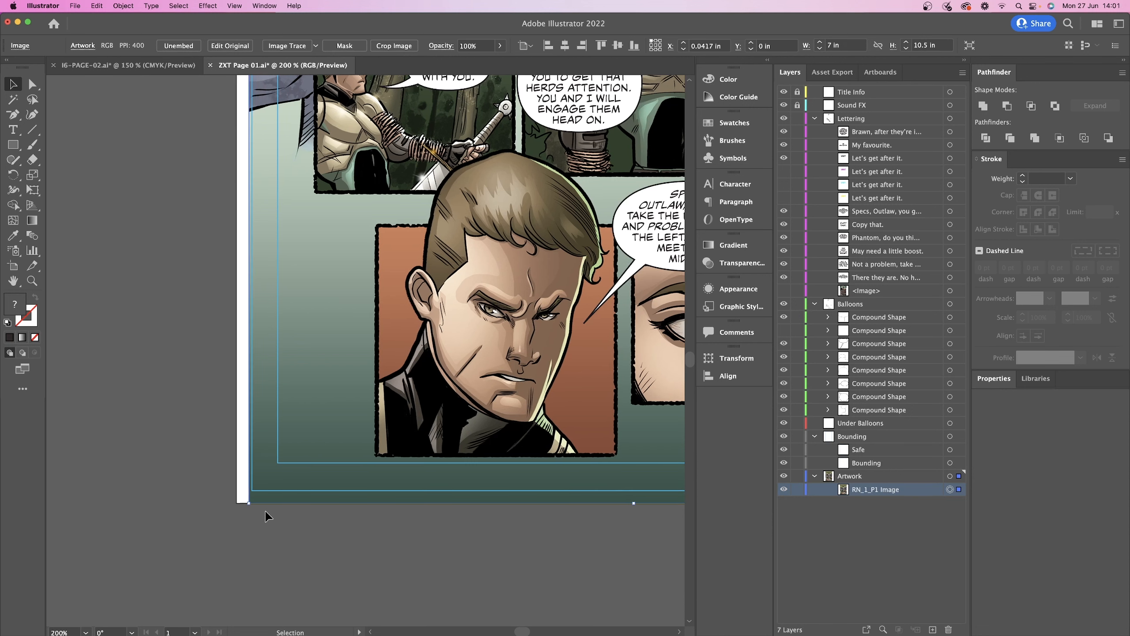
{"action": "key", "text": "Left"}
{"action": "key", "text": "Left"}
{"action": "key", "text": "Left"}
{"action": "key", "text": "Left"}
{"action": "key", "text": "Left"}
{"action": "key", "text": "Left"}
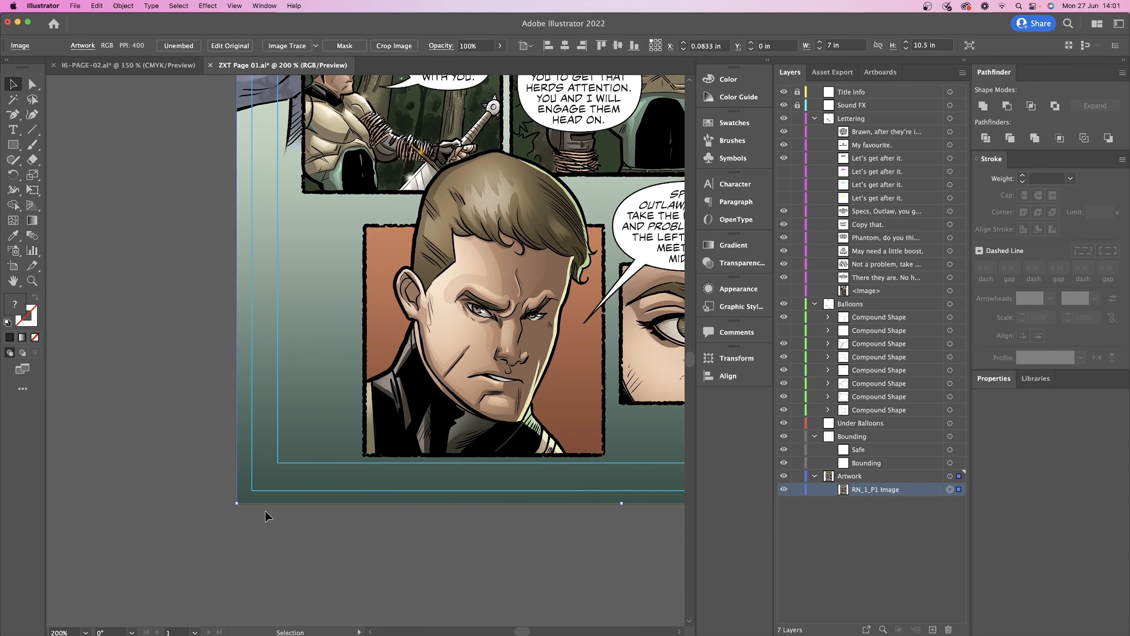
{"action": "key", "text": "Left"}
{"action": "key", "text": "Right"}
{"action": "key", "text": "Right"}
- Switch to the I6-PAGE-02.ai document and compare the page with the Art layer shown and hidden
{"action": "left_click", "coordinate": [127, 65]}
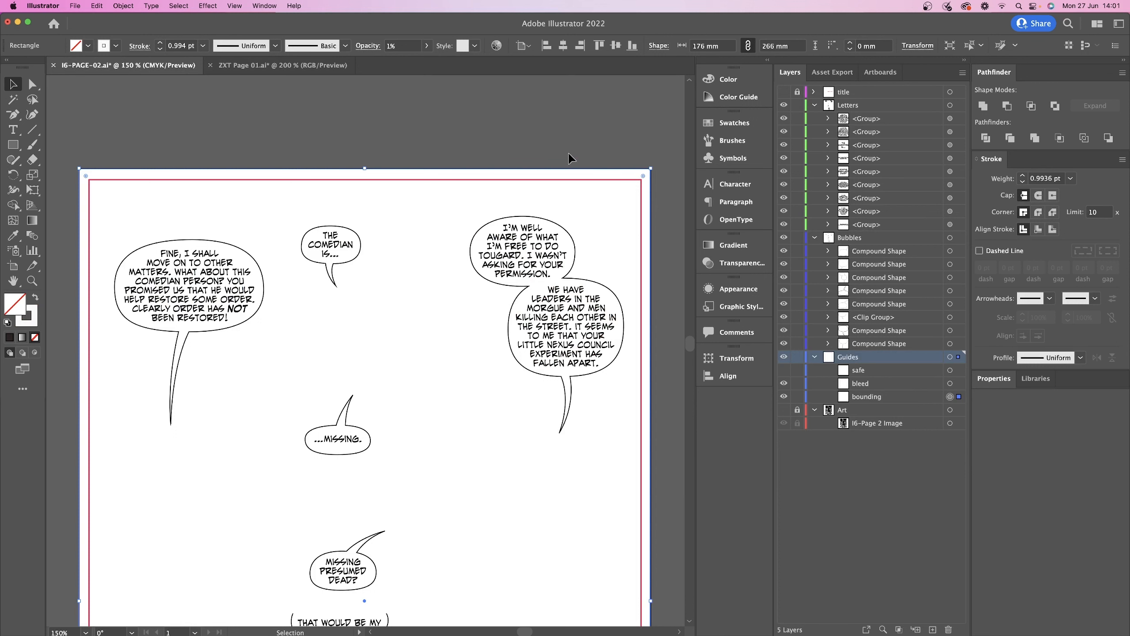
{"action": "left_click", "coordinate": [784, 410]}
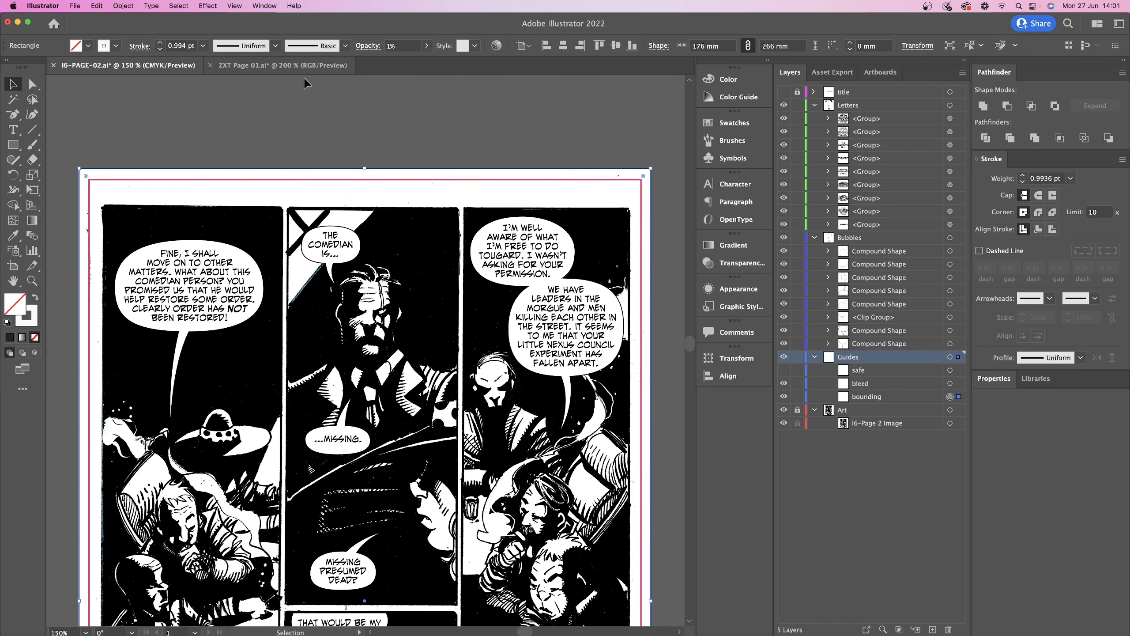
{"action": "left_click", "coordinate": [784, 411]}
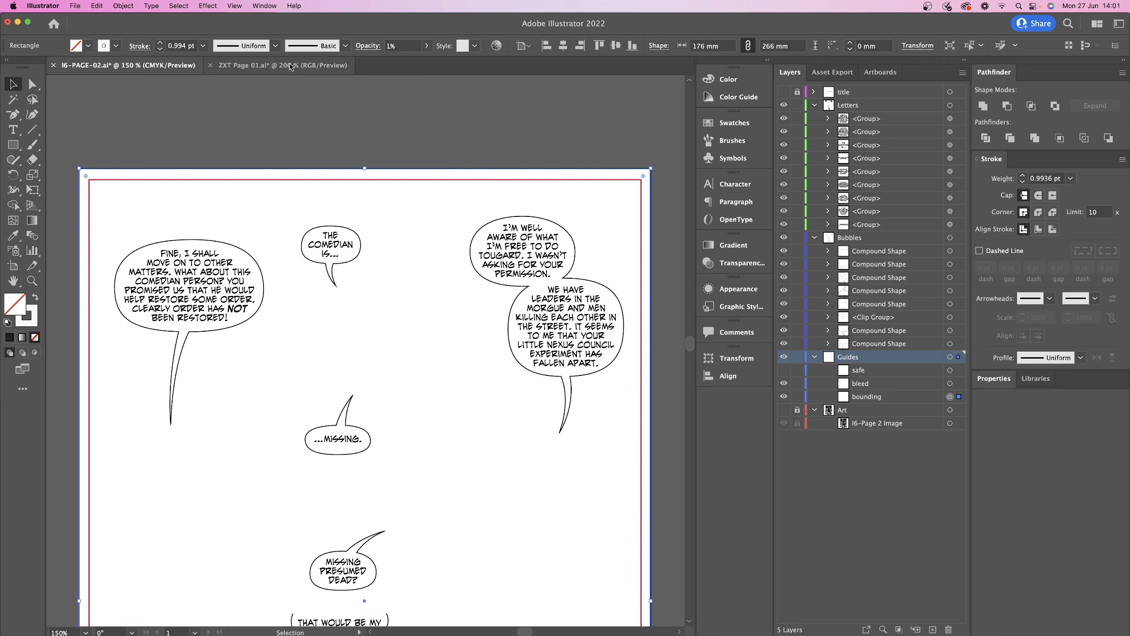
- Compare the page with and without the bleed guide, and leave the bleed guide hidden
{"action": "left_click", "coordinate": [784, 384]}
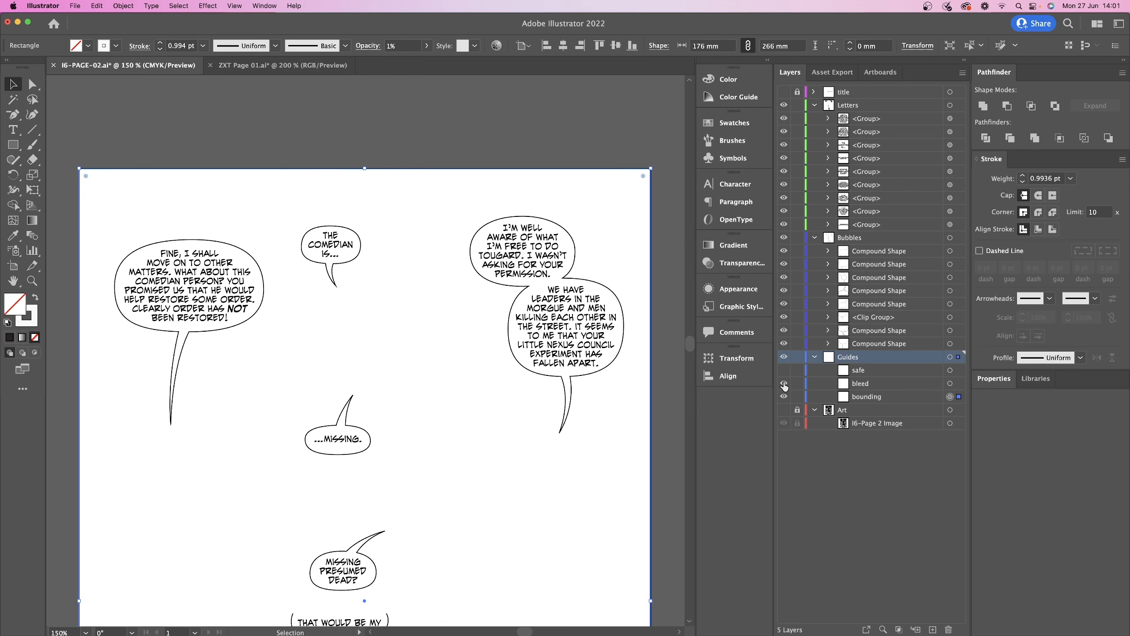
{"action": "left_click", "coordinate": [784, 384]}
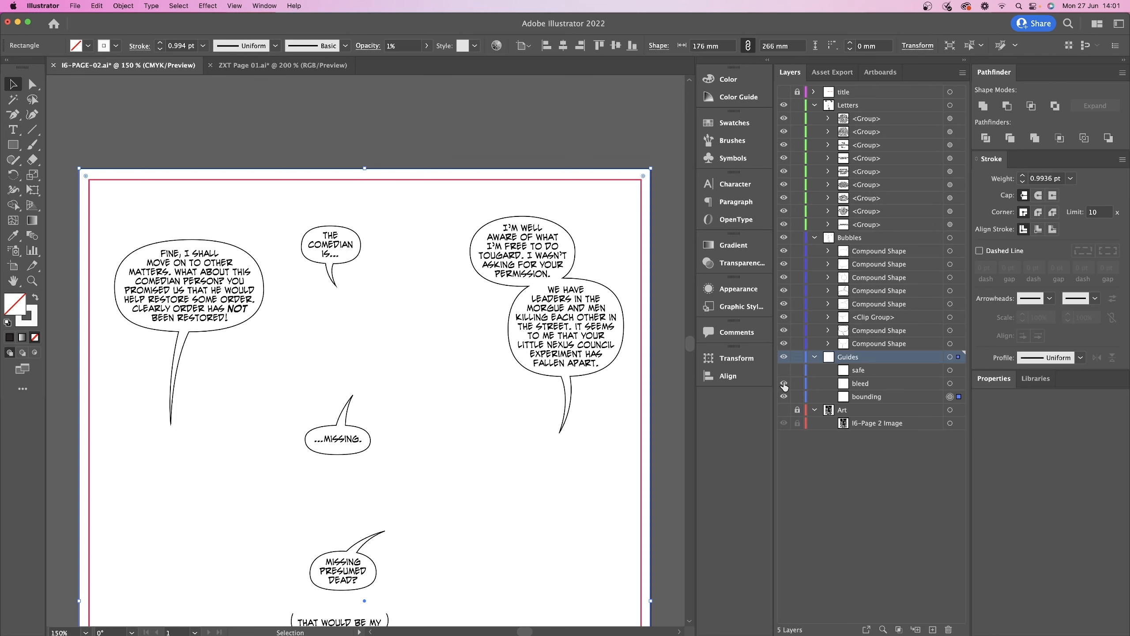
{"action": "left_click", "coordinate": [784, 383]}
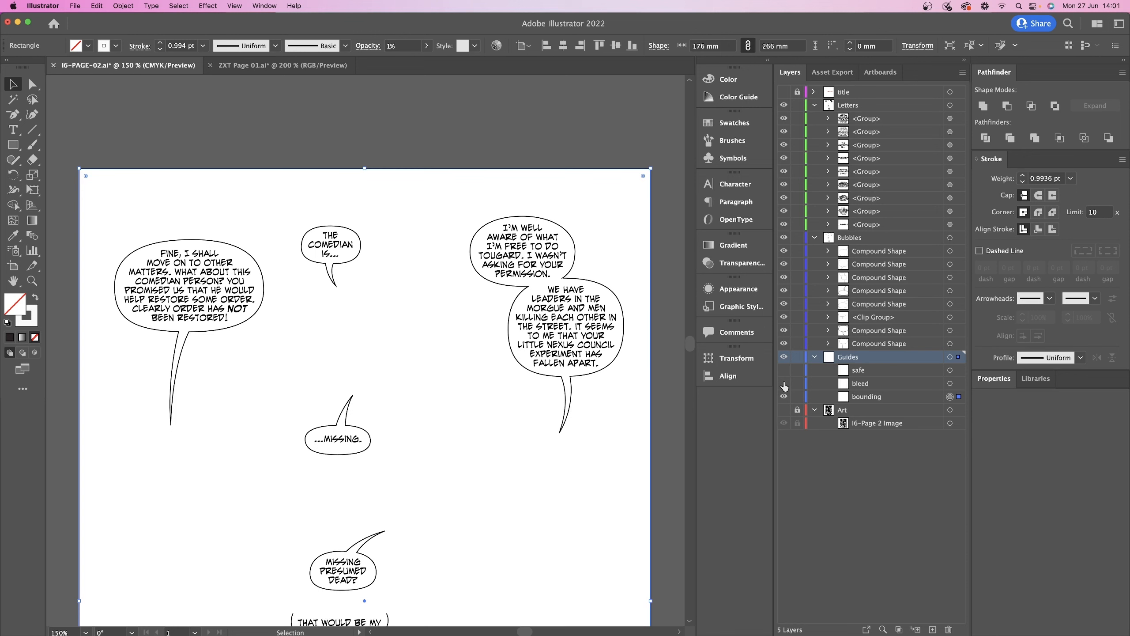
- Set the opacity of the bounding rectangle in the Guides layer to 0% and deselect it
{"action": "left_click", "coordinate": [888, 399]}
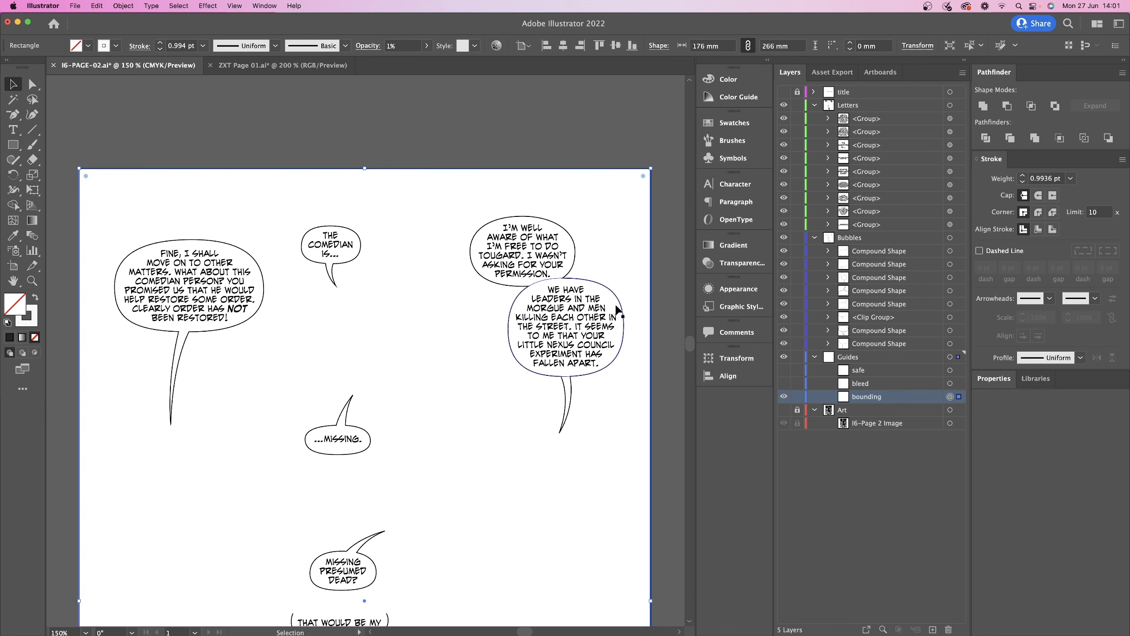
{"action": "left_click", "coordinate": [399, 45]}
{"action": "left_click", "coordinate": [405, 45]}
{"action": "left_click_drag", "start_coordinate": [406, 45], "coordinate": [372, 48]}
{"action": "left_click", "coordinate": [427, 46]}
{"action": "left_click_drag", "start_coordinate": [381, 60], "coordinate": [326, 62]}
{"action": "left_click", "coordinate": [462, 96]}
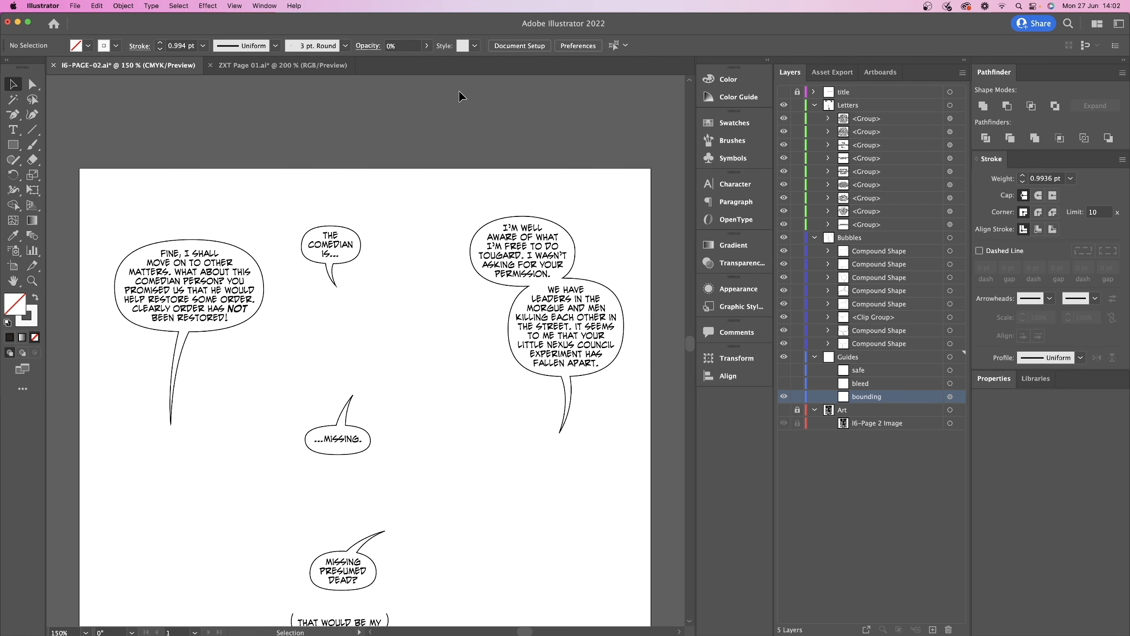
- Select the transparent bounding rectangle, then the "We have leaders in the morgue" lettering, and inspect the page down to its lower edge
{"action": "left_click", "coordinate": [446, 169]}
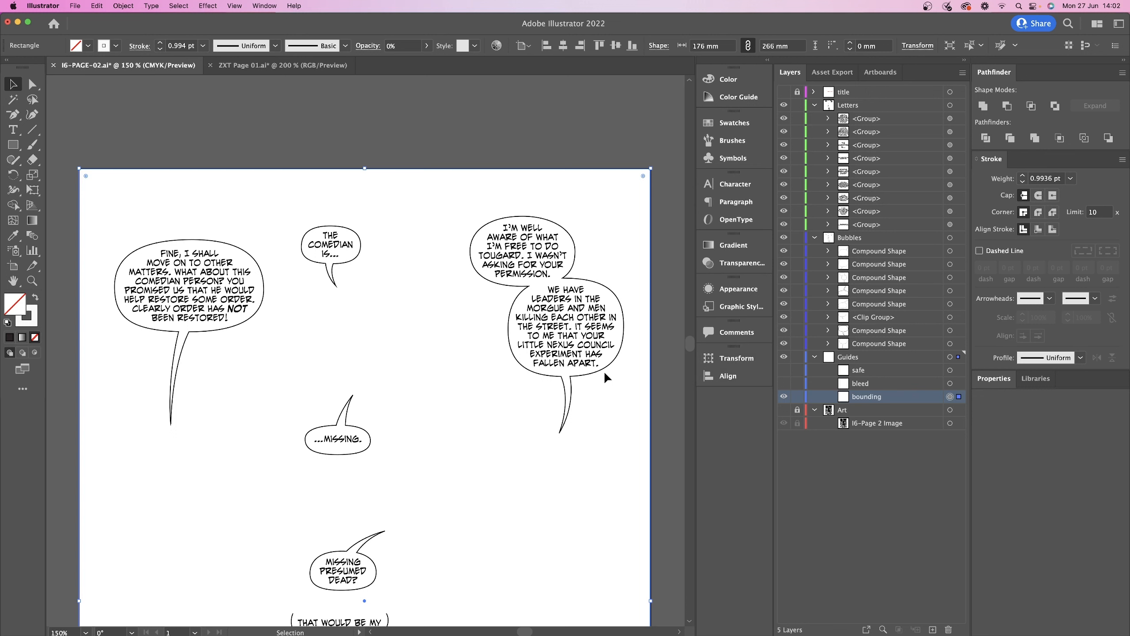
{"action": "left_click", "coordinate": [575, 369]}
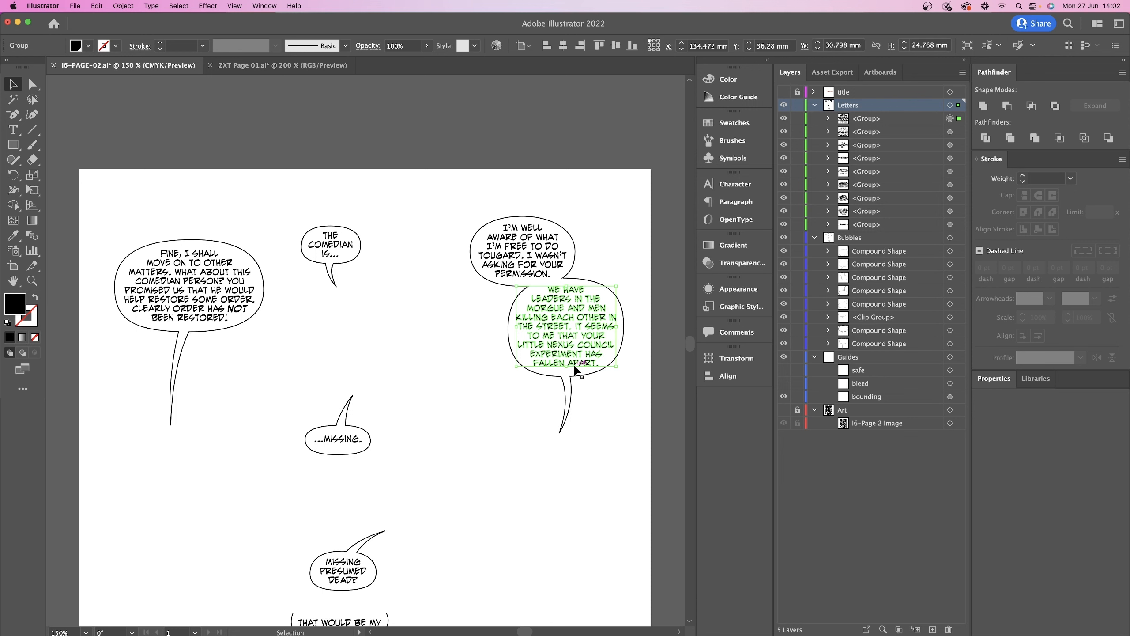
{"action": "key", "text": "super+minus"}
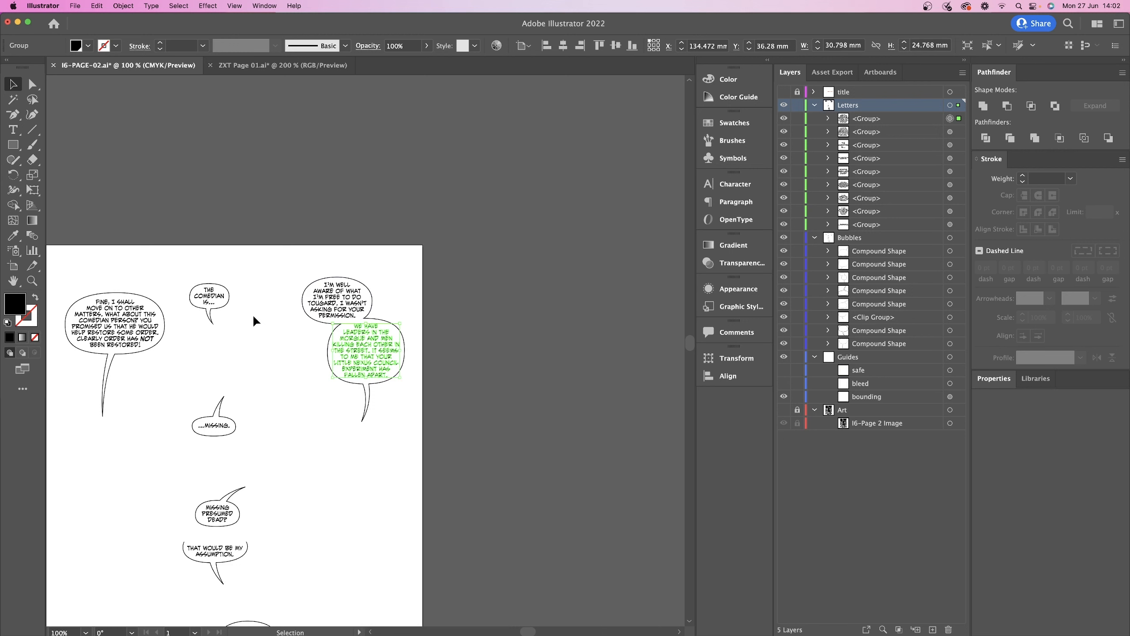
{"action": "scroll", "coordinate": [253, 314], "scroll_direction": "right", "scroll_amount": 2}
{"action": "scroll", "coordinate": [215, 341], "scroll_direction": "left", "scroll_amount": 4}
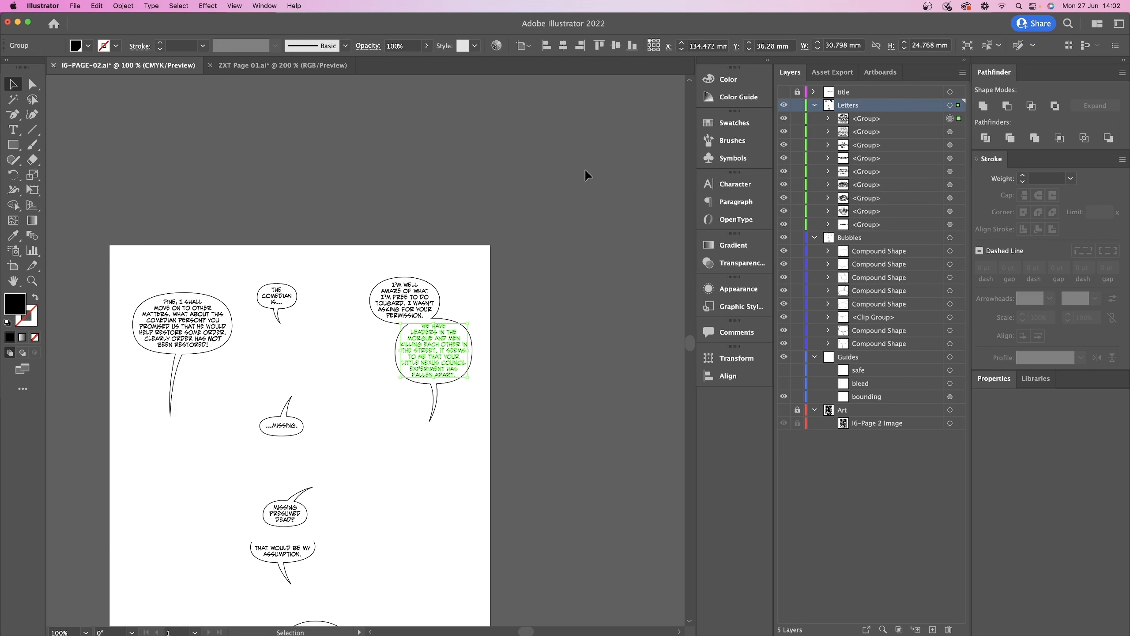
{"action": "scroll", "coordinate": [281, 590], "scroll_direction": "down", "scroll_amount": 5}
{"action": "scroll", "coordinate": [73, 563], "scroll_direction": "left", "scroll_amount": 4}
{"action": "scroll", "coordinate": [185, 532], "scroll_direction": "down", "scroll_amount": 5}
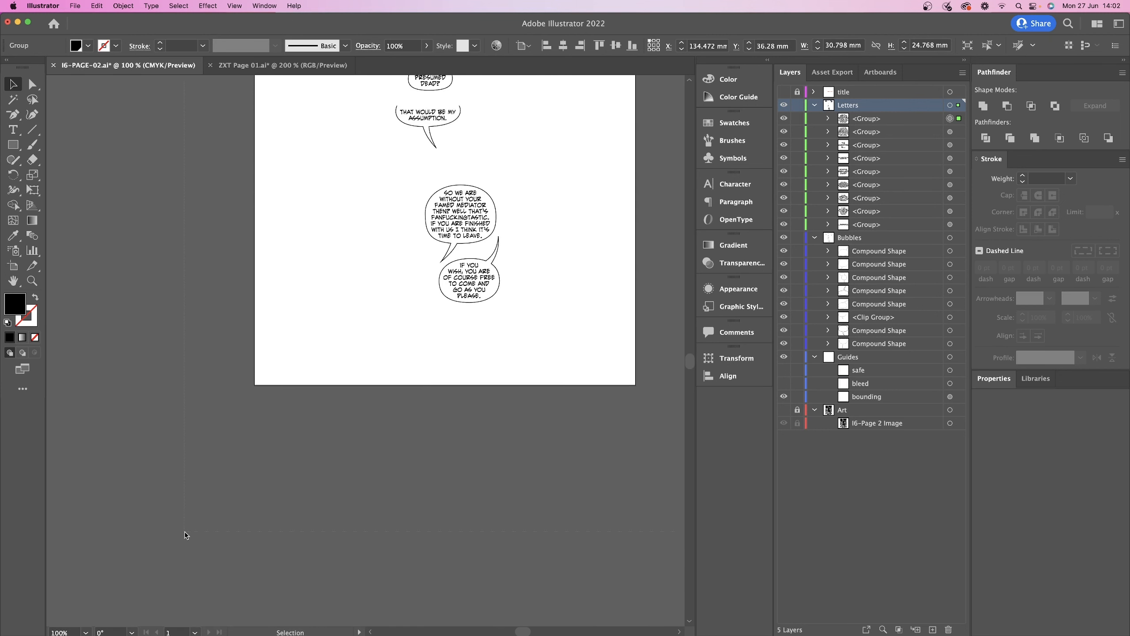
- Select all unlocked objects and examine how the selection bounds fit the page edges from top to bottom
{"action": "key", "text": "super+a"}
{"action": "scroll", "coordinate": [448, 393], "scroll_direction": "up", "scroll_amount": 7}
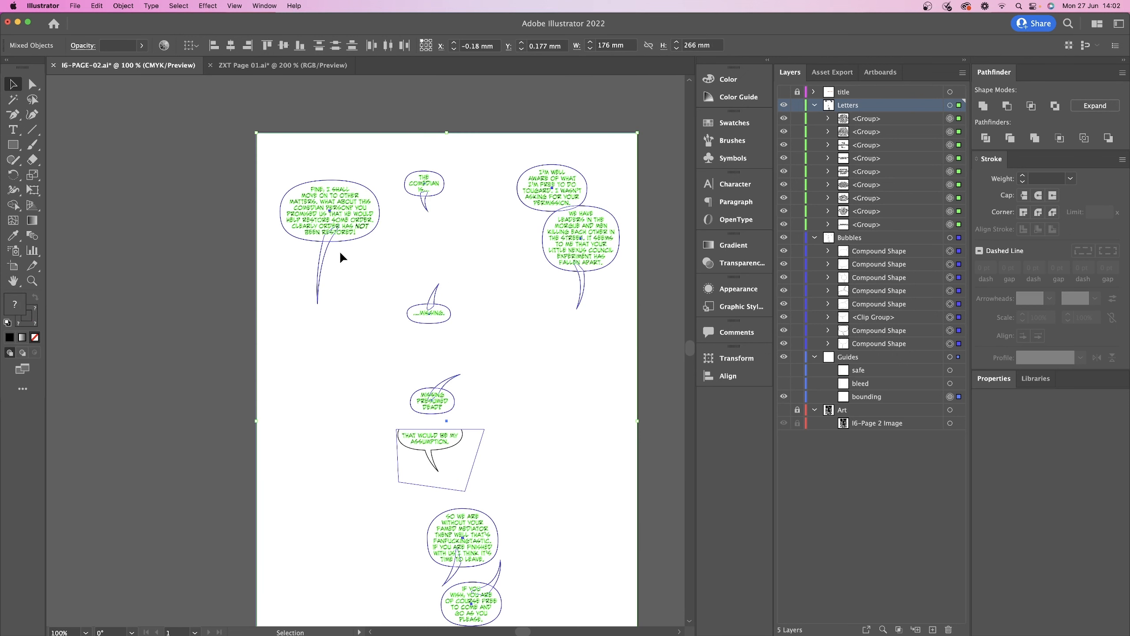
{"action": "scroll", "coordinate": [632, 512], "scroll_direction": "down", "scroll_amount": 1}
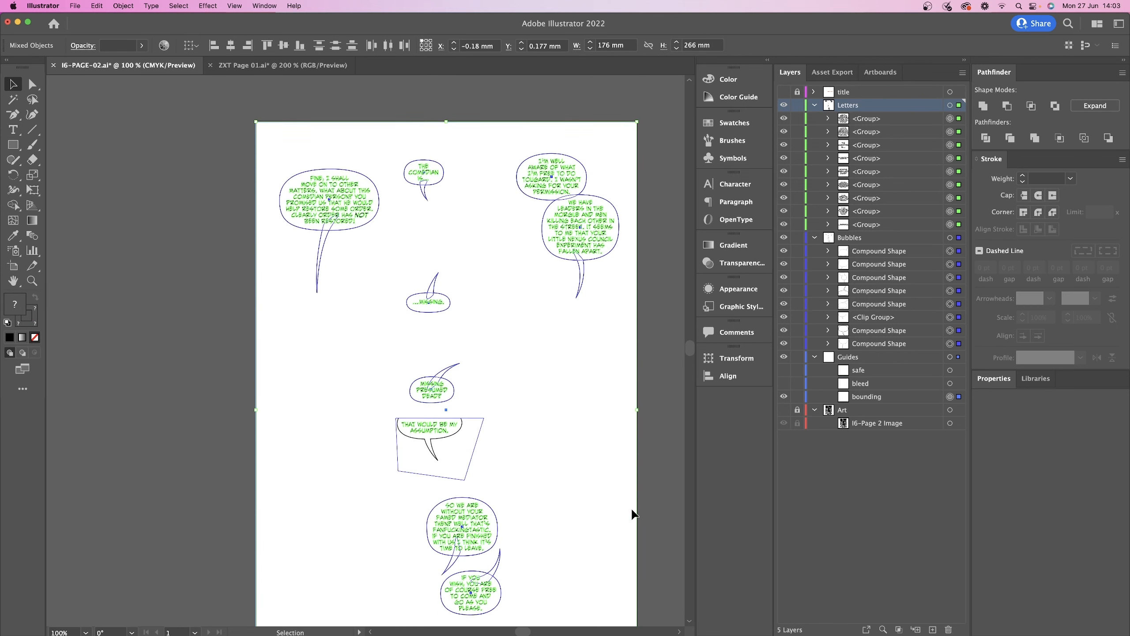
{"action": "scroll", "coordinate": [632, 534], "scroll_direction": "down", "scroll_amount": 2}
{"action": "scroll", "coordinate": [615, 589], "scroll_direction": "down", "scroll_amount": 1}
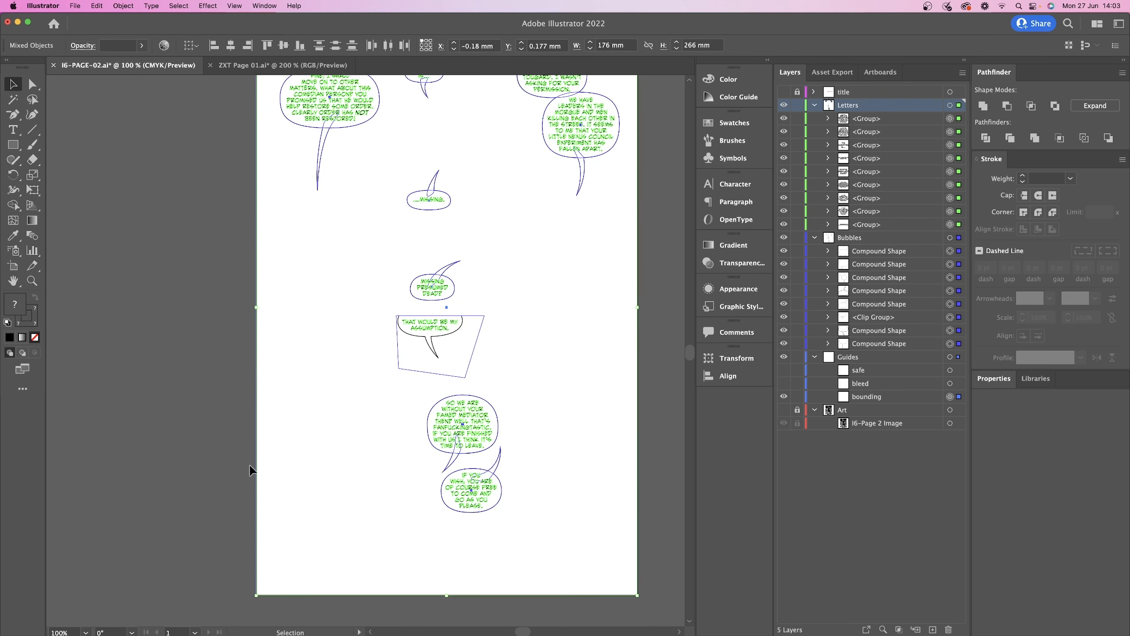
{"action": "scroll", "coordinate": [257, 348], "scroll_direction": "up", "scroll_amount": 3}
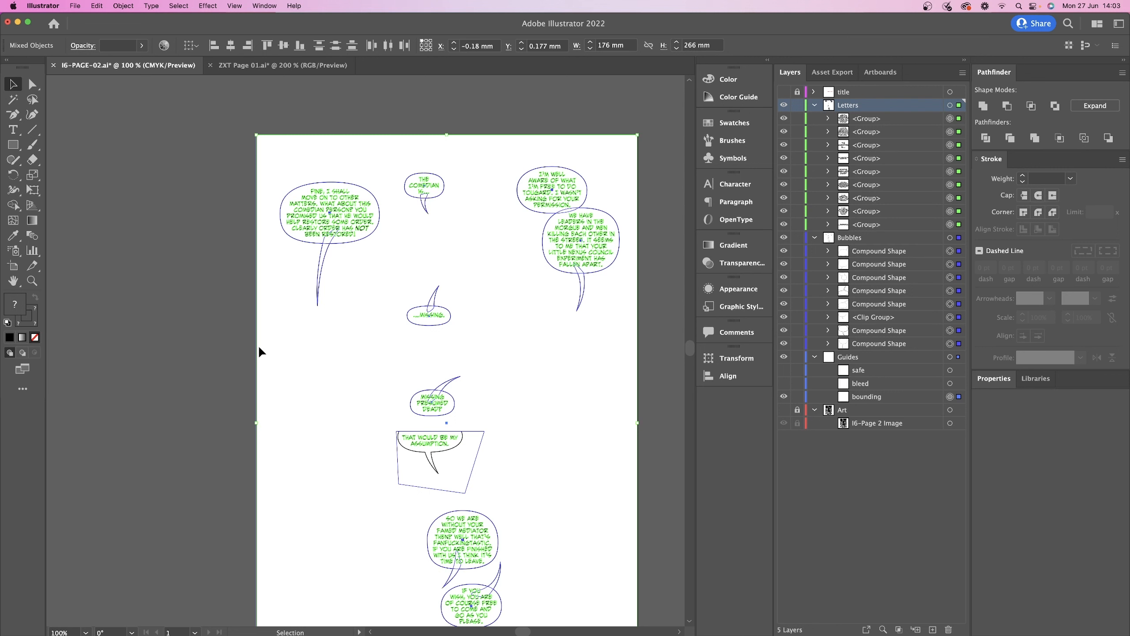
- Lock the Guides layer and reselect the lettering and balloons to compare the selection bounds without the bounding rectangle
{"action": "left_click", "coordinate": [798, 358]}
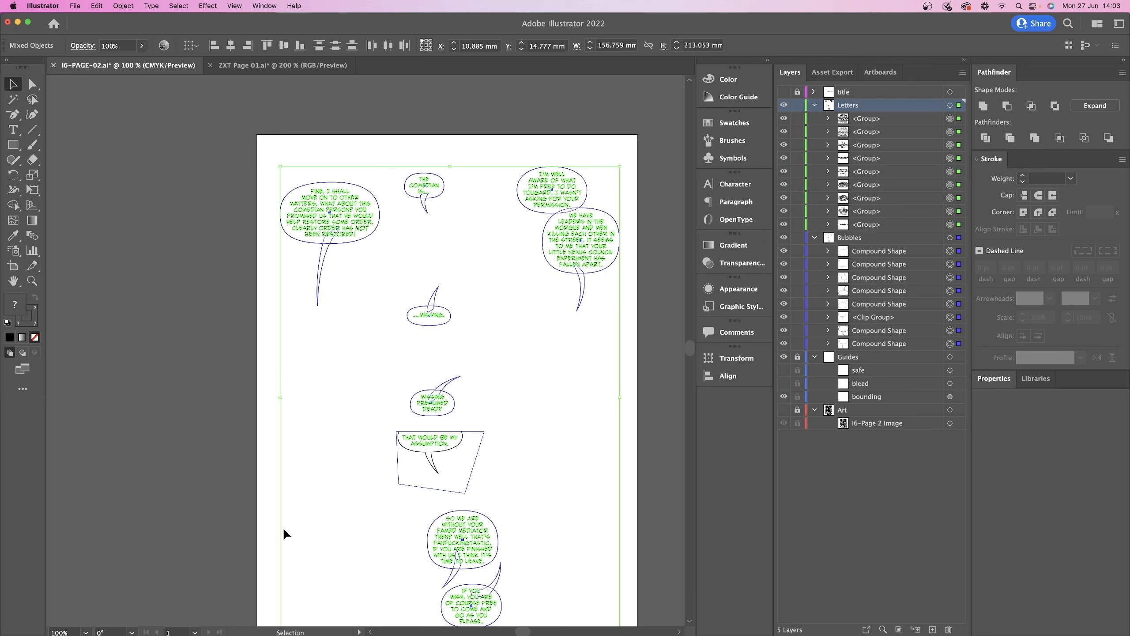
{"action": "scroll", "coordinate": [283, 530], "scroll_direction": "down", "scroll_amount": 3}
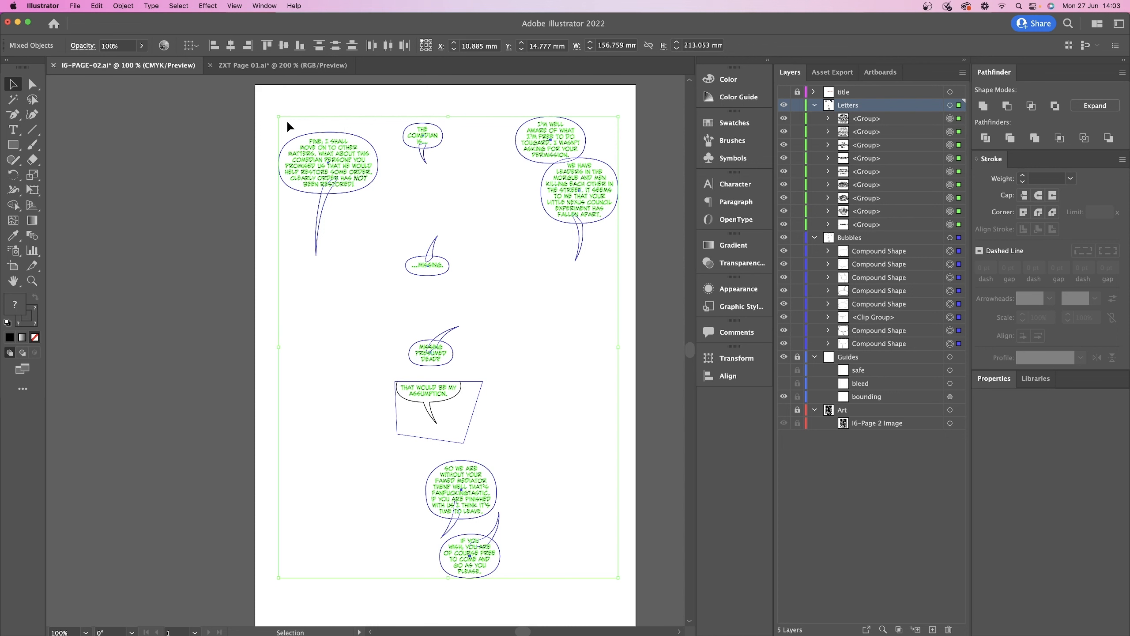
{"action": "key", "text": "super+minus"}
{"action": "left_click", "coordinate": [180, 307]}
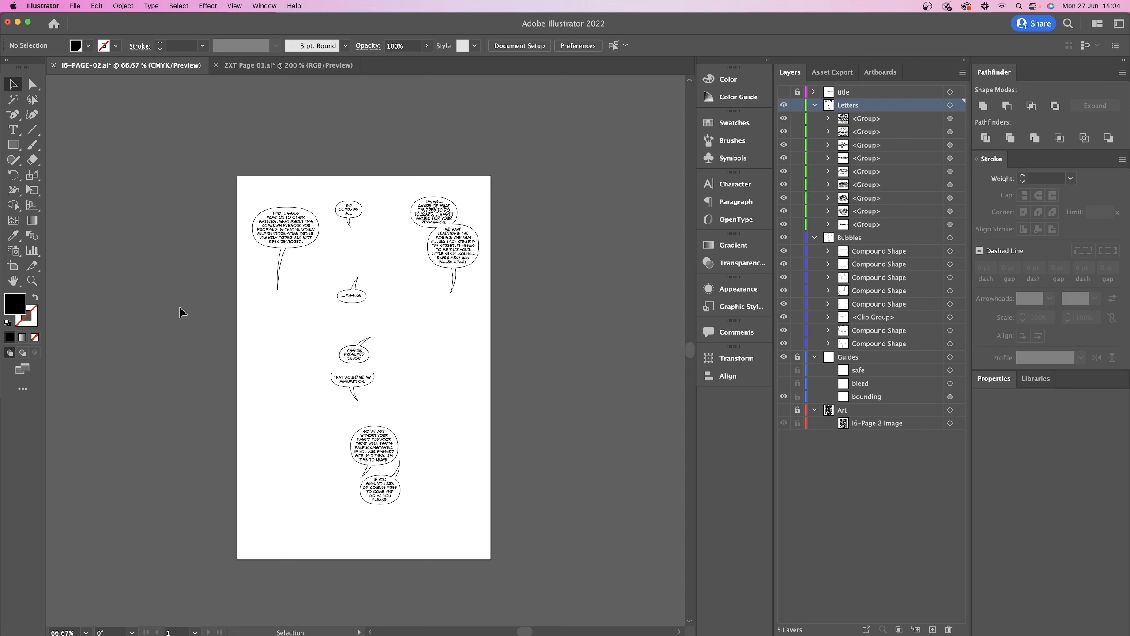
{"action": "scroll", "coordinate": [173, 159], "scroll_direction": "right", "scroll_amount": 1}
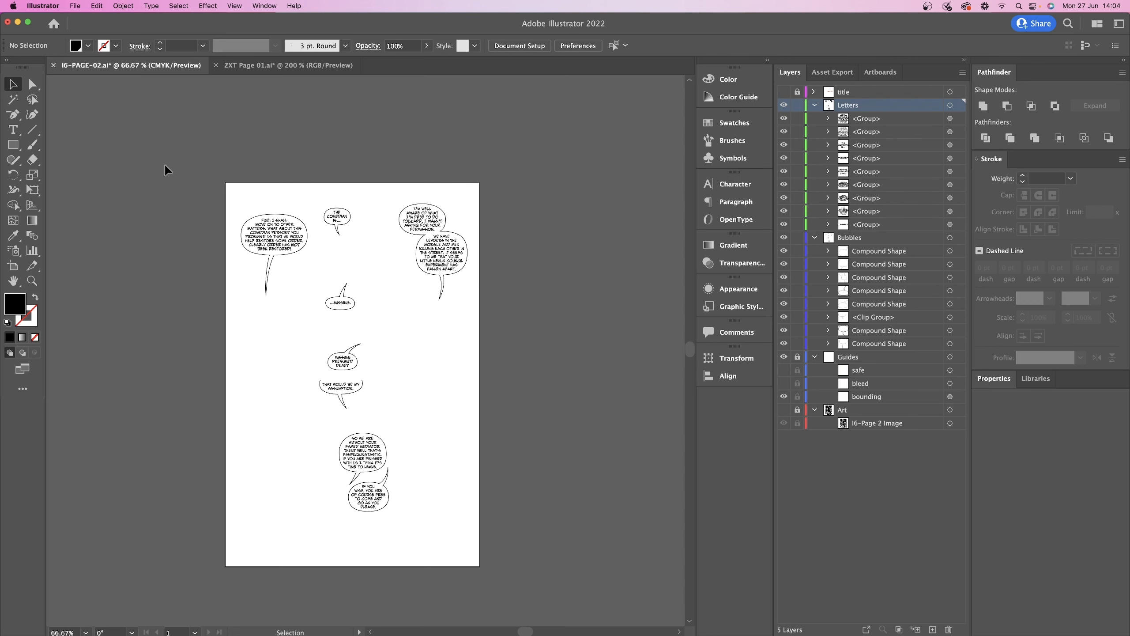
{"action": "scroll", "coordinate": [166, 164], "scroll_direction": "down", "scroll_amount": 1}
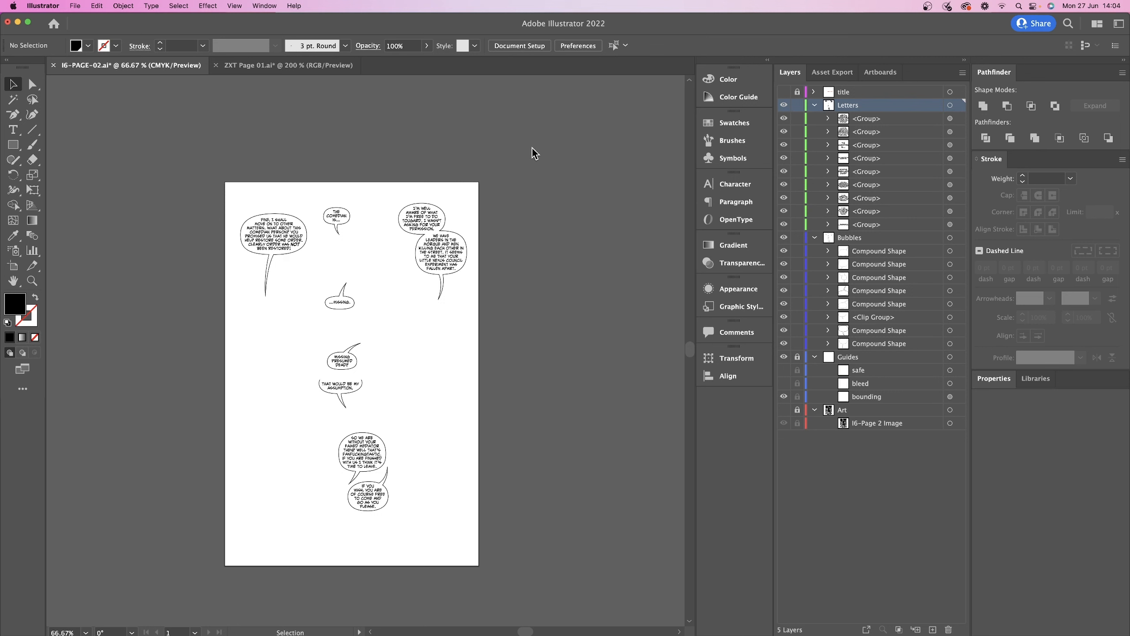
{"action": "left_click_drag", "start_coordinate": [532, 148], "coordinate": [178, 586]}
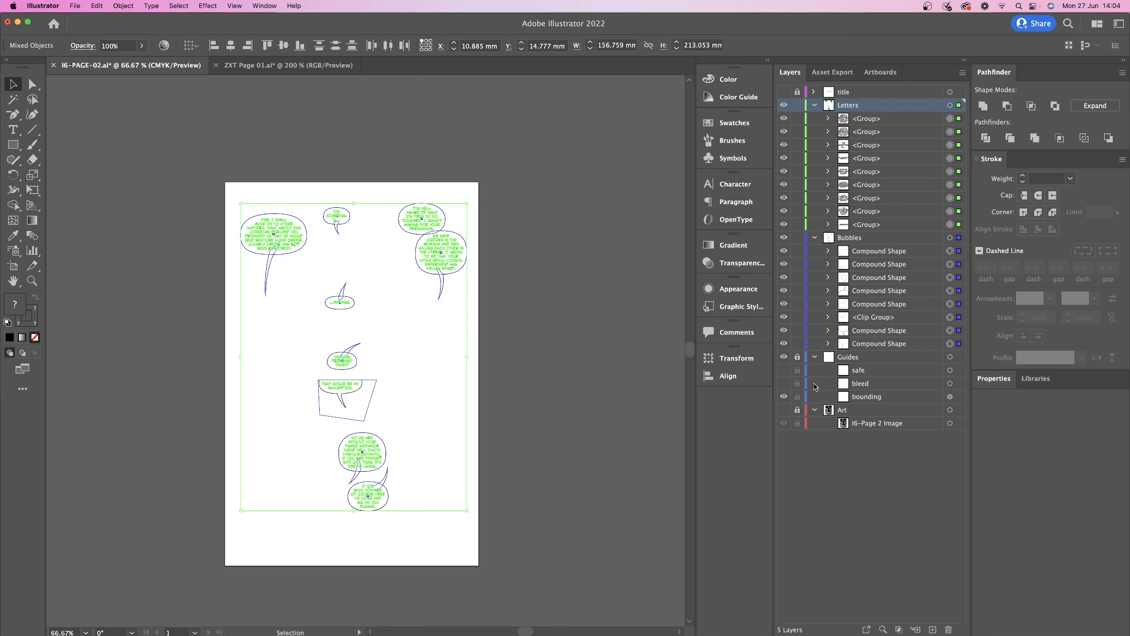
- Unlock the Guides layer and select the lettering and balloons together with the bounding rectangle
{"action": "left_click", "coordinate": [797, 356]}
{"action": "left_click_drag", "start_coordinate": [499, 145], "coordinate": [173, 558]}
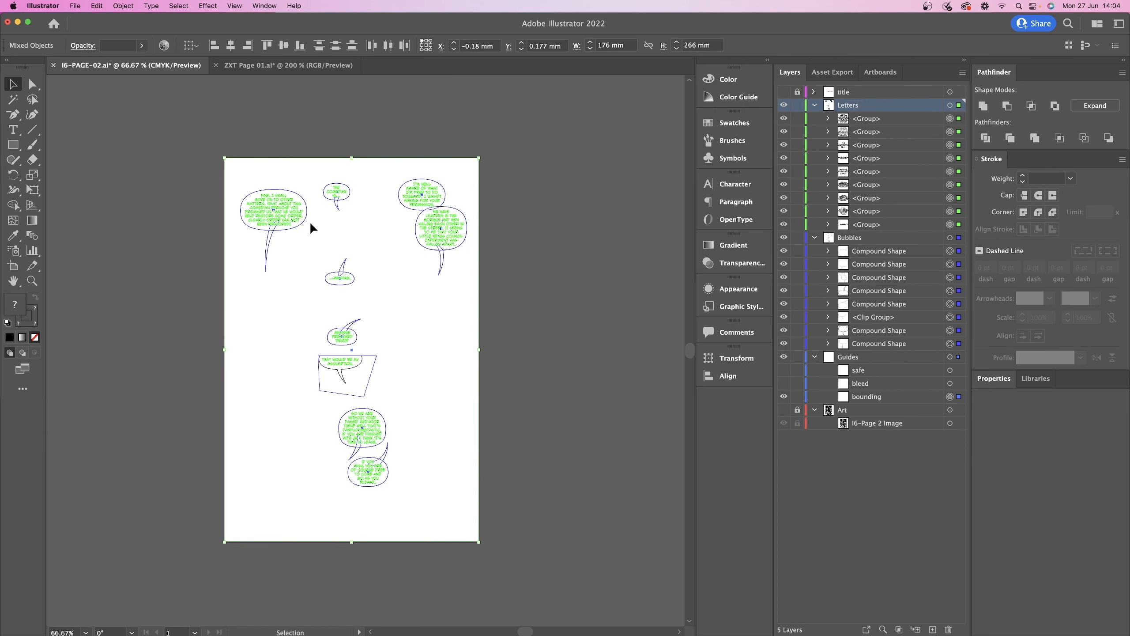
{"action": "scroll", "coordinate": [305, 219], "scroll_direction": "up", "scroll_amount": 3}
{"action": "scroll", "coordinate": [305, 219], "scroll_direction": "down", "scroll_amount": 1}
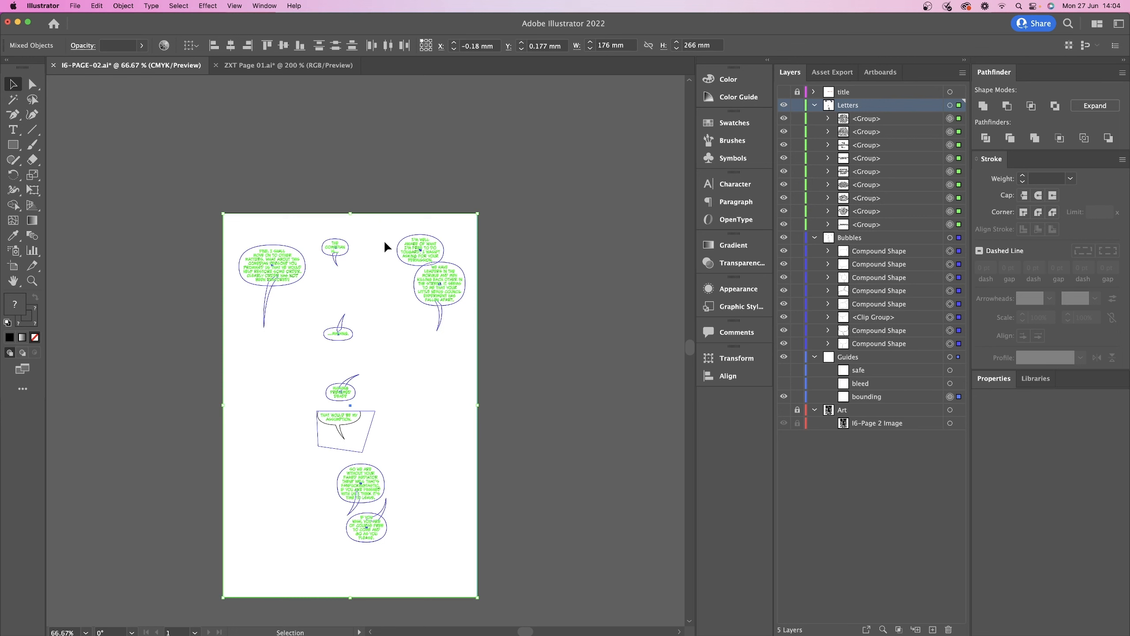
- Save the page as I6-PAGE-02.ai in Adobe Illustrator (ai) format in Issue 6's output folder, replacing the existing file
{"action": "left_click", "coordinate": [75, 6]}
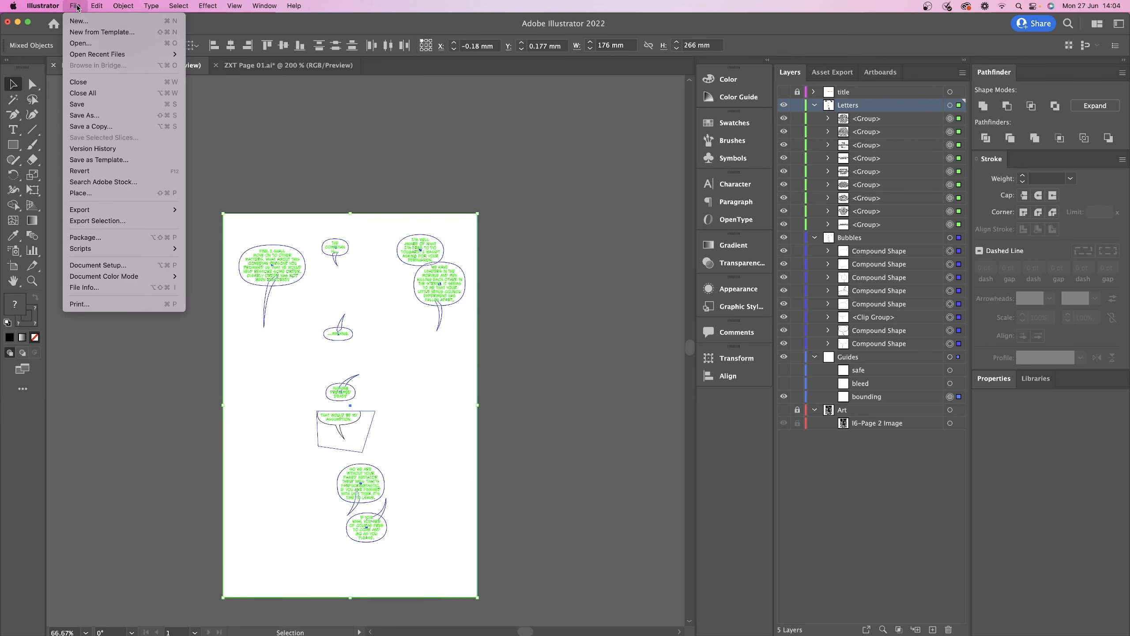
{"action": "left_click", "coordinate": [93, 115]}
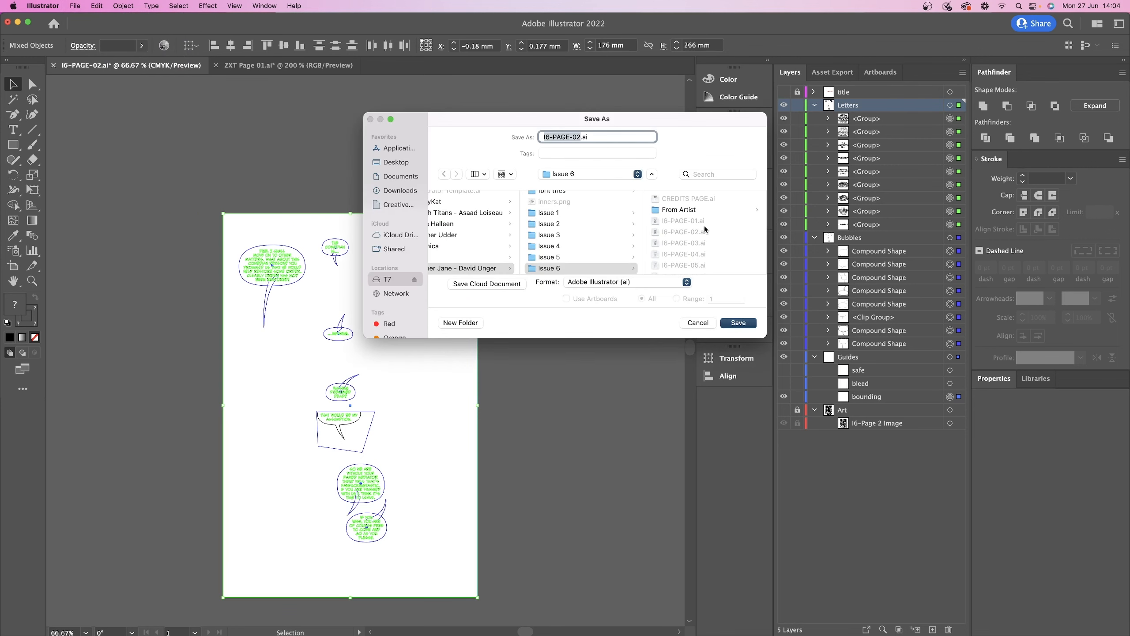
{"action": "left_click", "coordinate": [616, 281]}
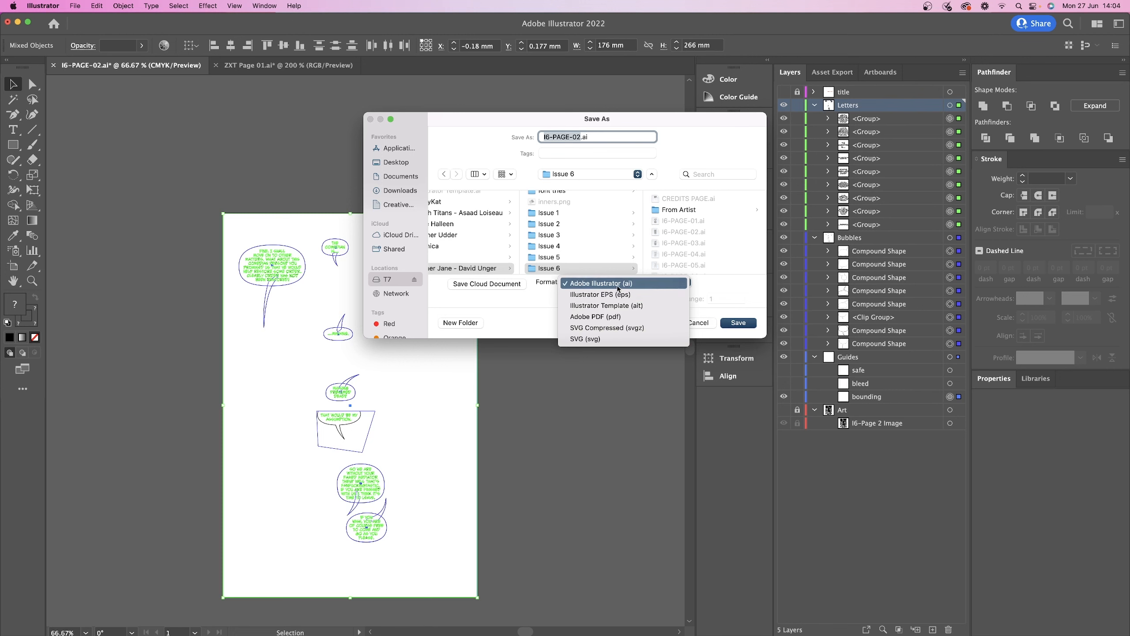
{"action": "left_click", "coordinate": [617, 284]}
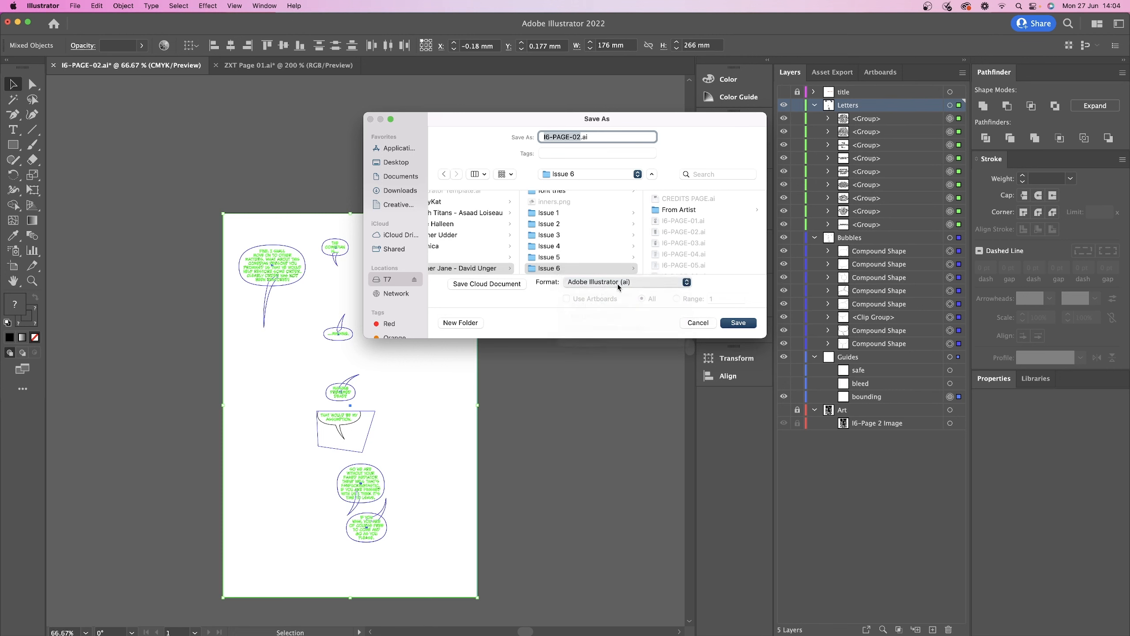
{"action": "scroll", "coordinate": [696, 249], "scroll_direction": "down", "scroll_amount": 5}
{"action": "scroll", "coordinate": [696, 249], "scroll_direction": "down", "scroll_amount": 5}
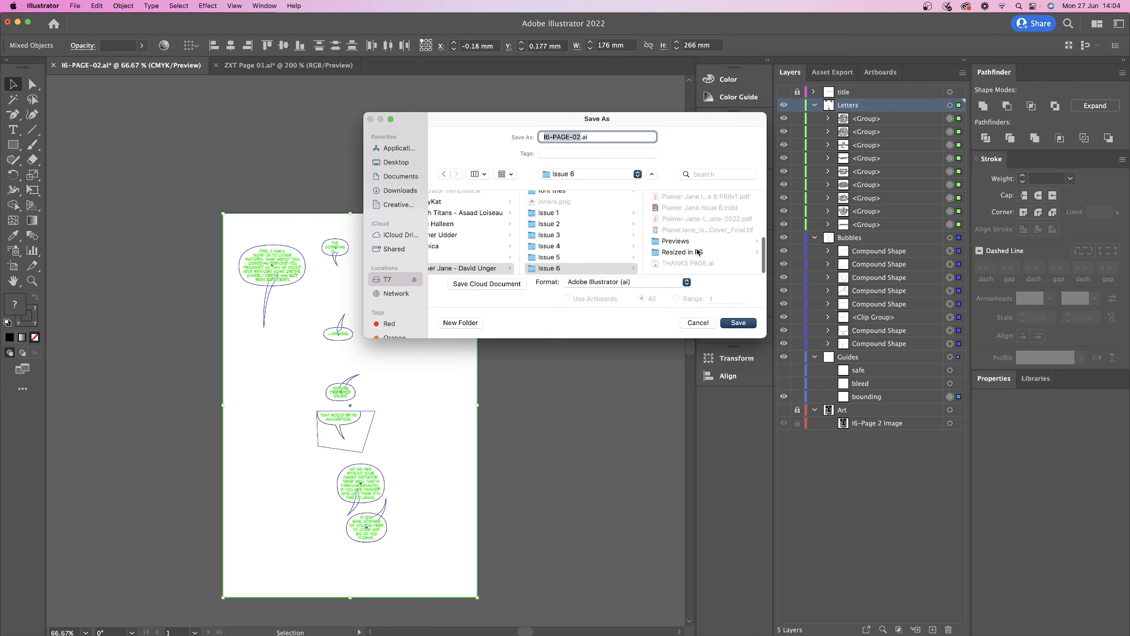
{"action": "left_click", "coordinate": [673, 195]}
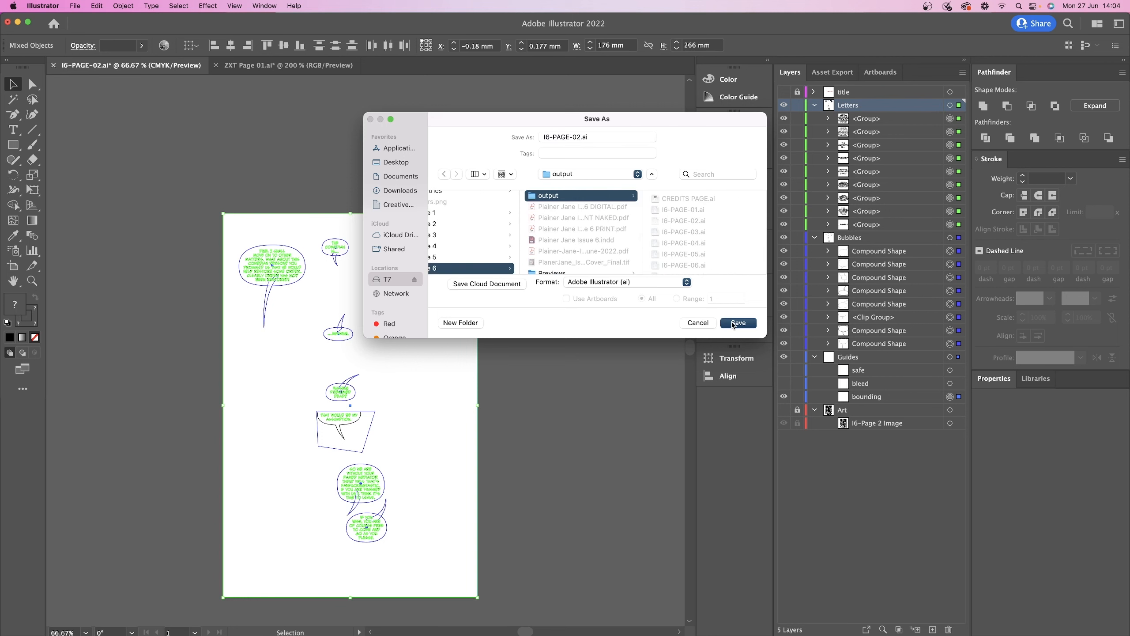
{"action": "scroll", "coordinate": [710, 220], "scroll_direction": "up", "scroll_amount": 2}
{"action": "left_click", "coordinate": [740, 321]}
{"action": "left_click", "coordinate": [599, 279]}
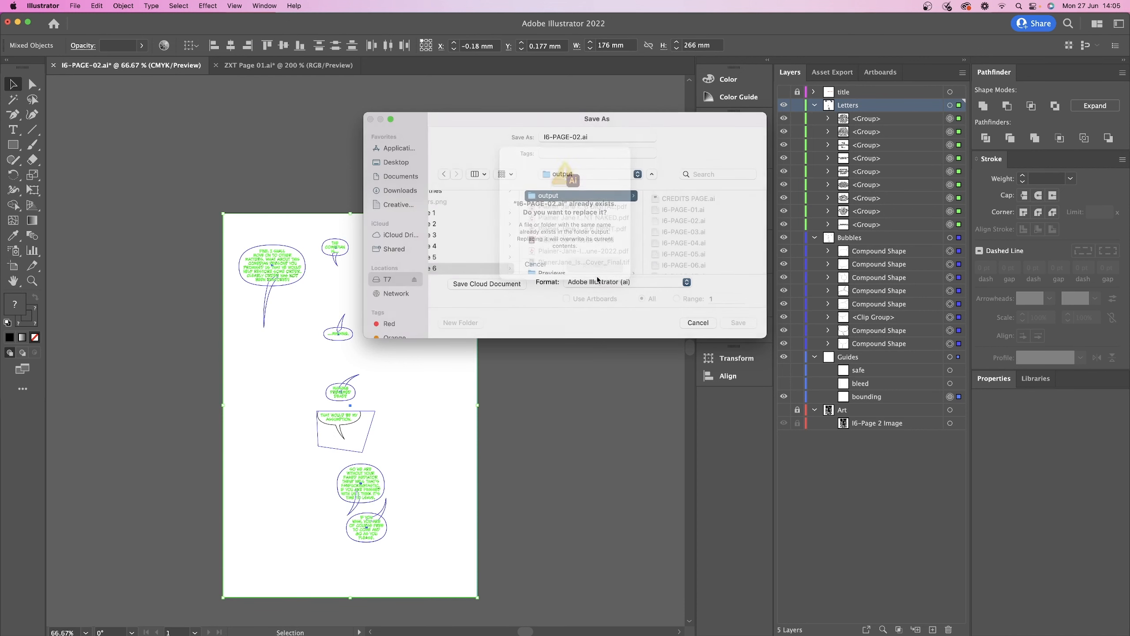